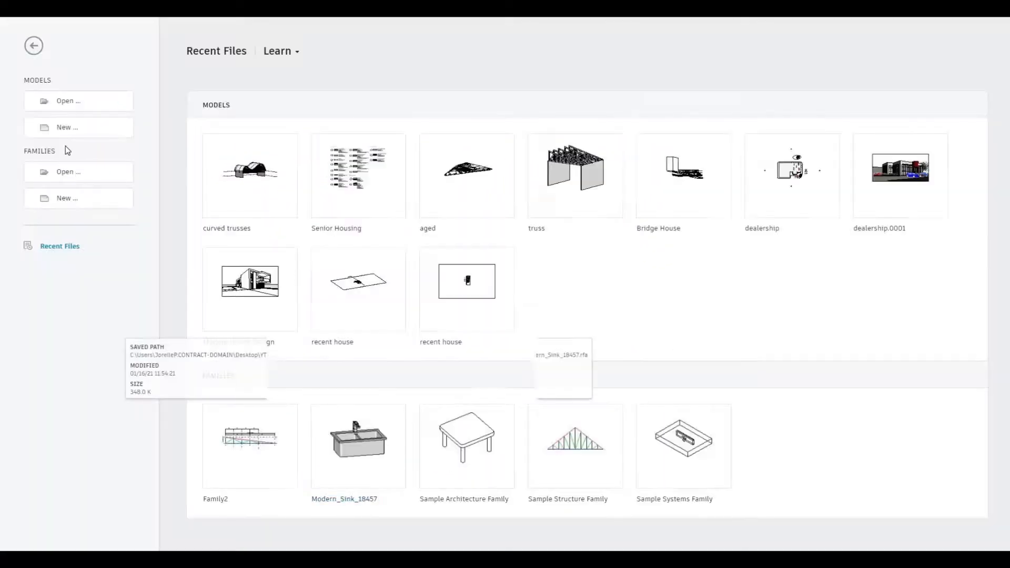
Step: Create a new project from the Architectural Template
left_click(79, 132)
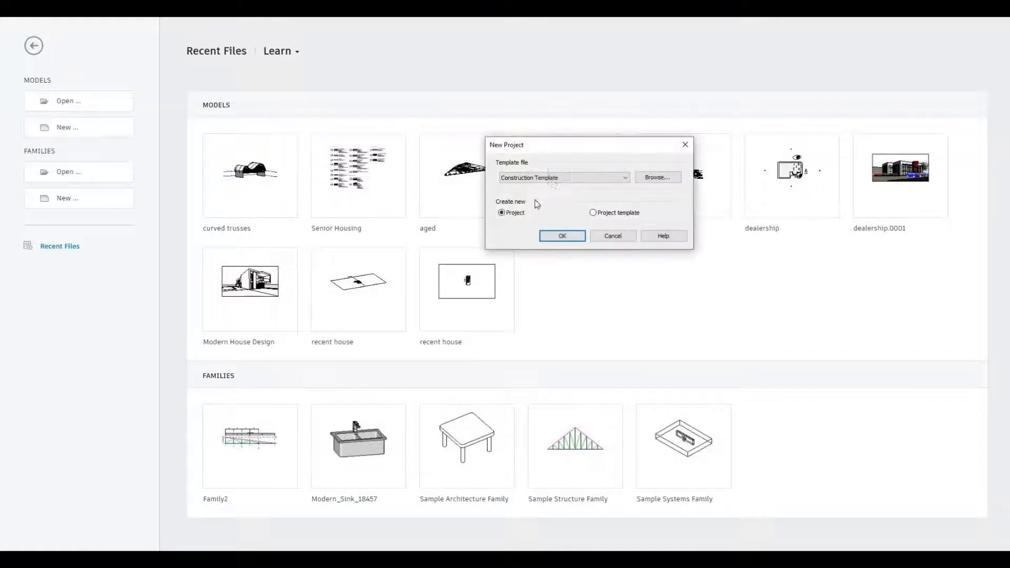
left_click(554, 179)
left_click(542, 201)
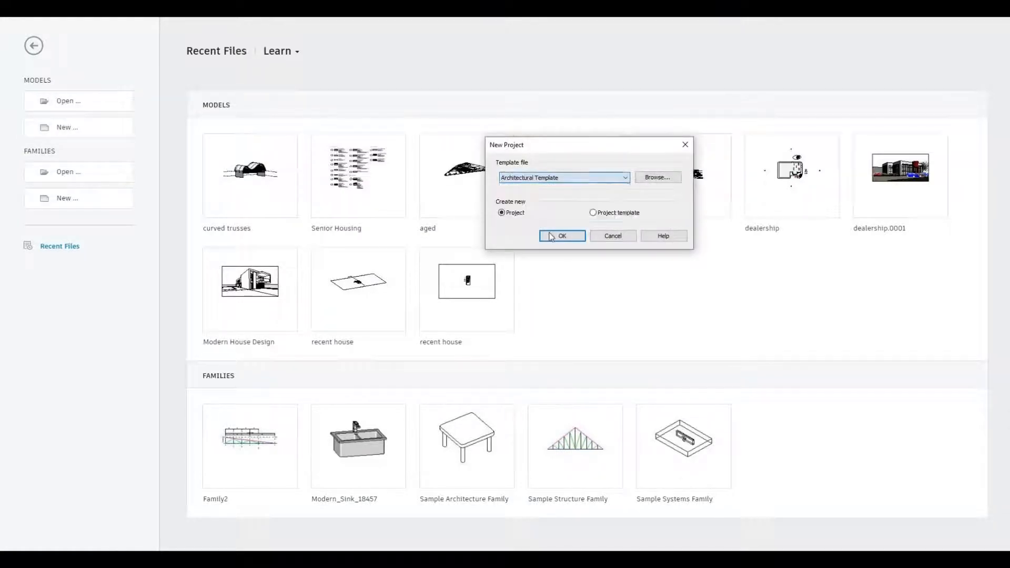
left_click(553, 236)
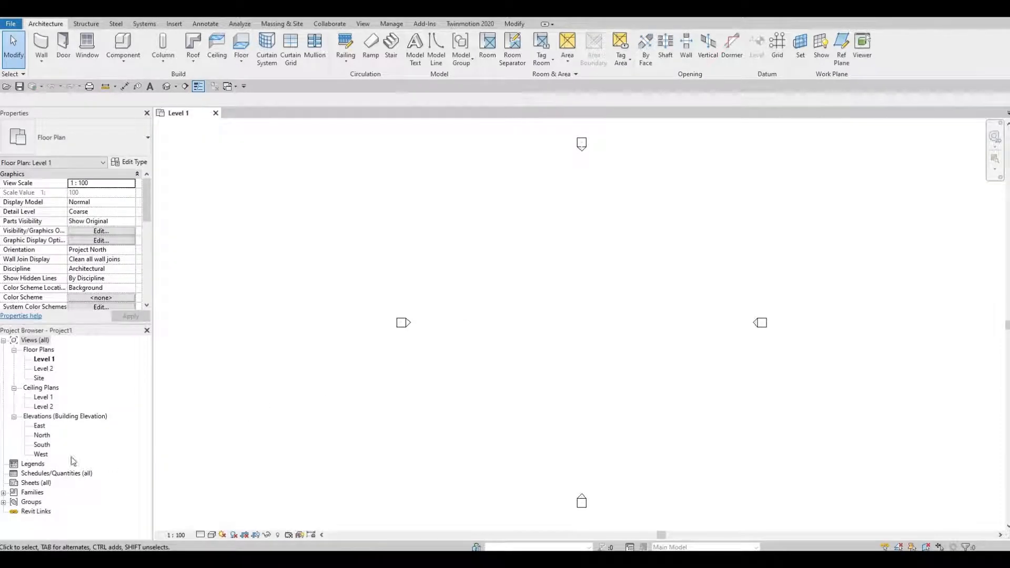
Step: Open the South elevation view and set the elevation of Level 2 to 3500
double_click(43, 445)
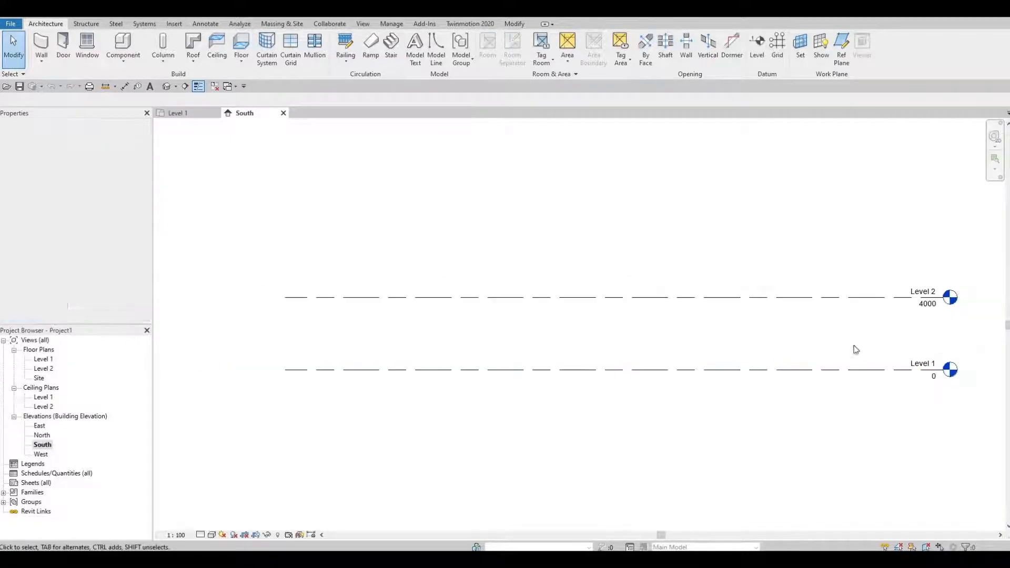
scroll(918, 310, "up", 2)
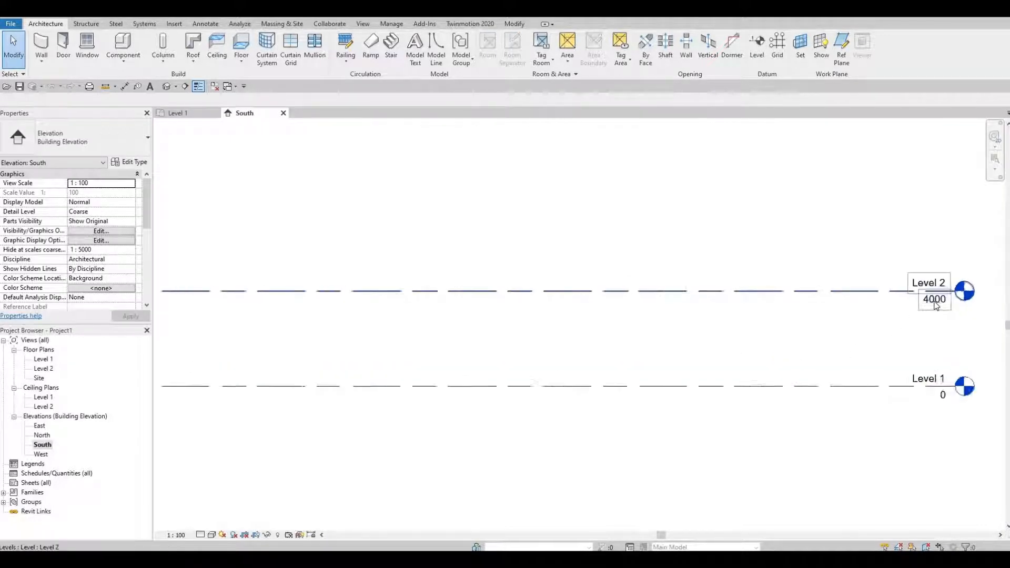
scroll(936, 306, "up", 1)
left_click(936, 305)
left_click(936, 304)
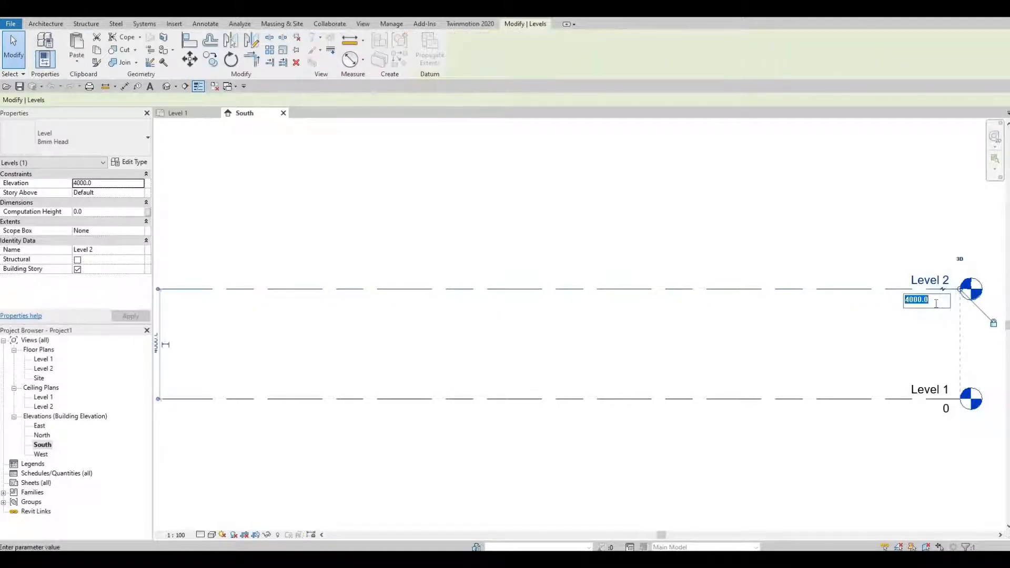
type("3500")
key("Return")
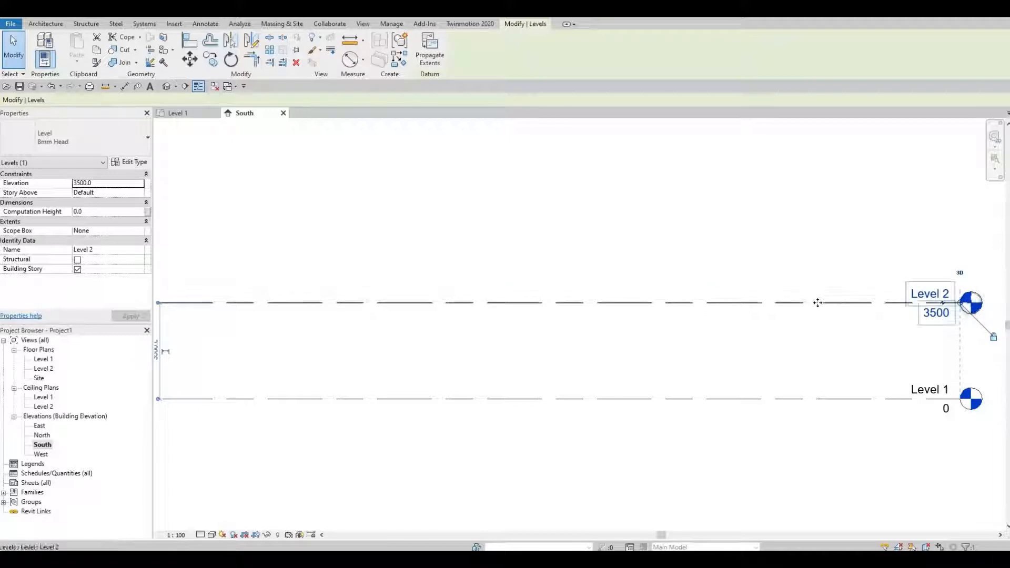
left_click(230, 59)
key("Escape")
key("Escape")
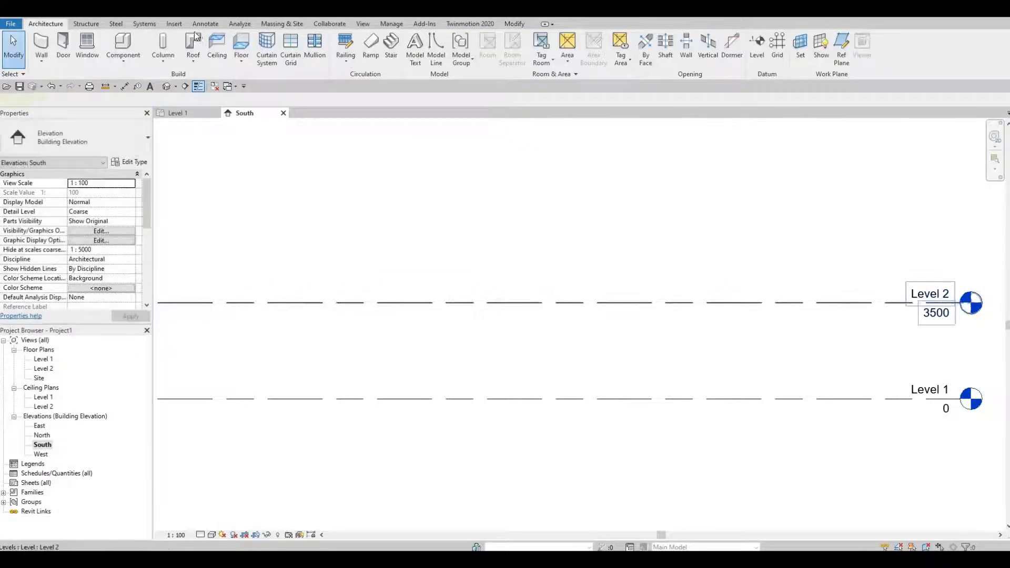
Step: Copy the Level 2 line vertically upward by 6000 to add a third level
left_click(490, 303)
left_click(211, 59)
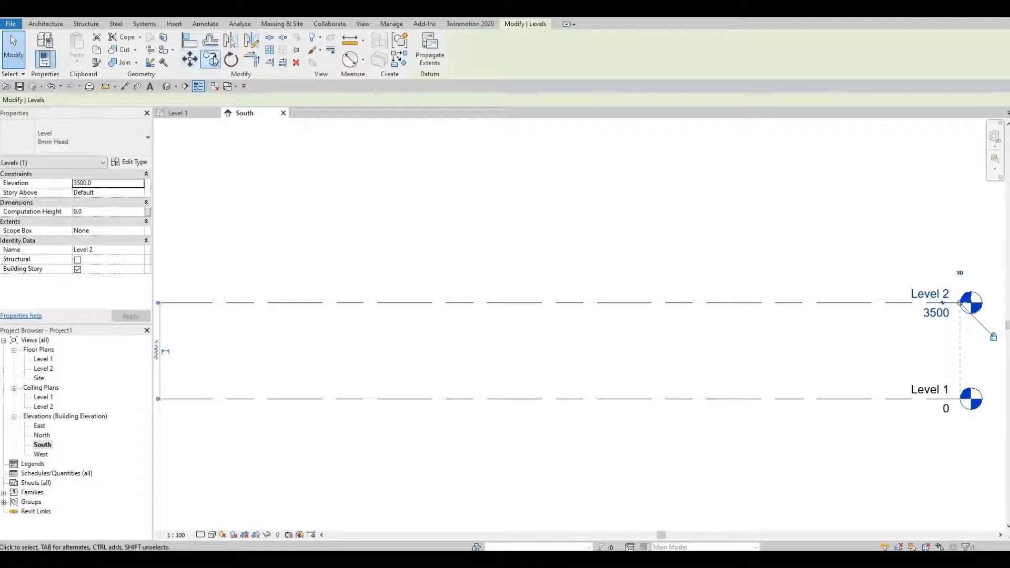
left_click(409, 303)
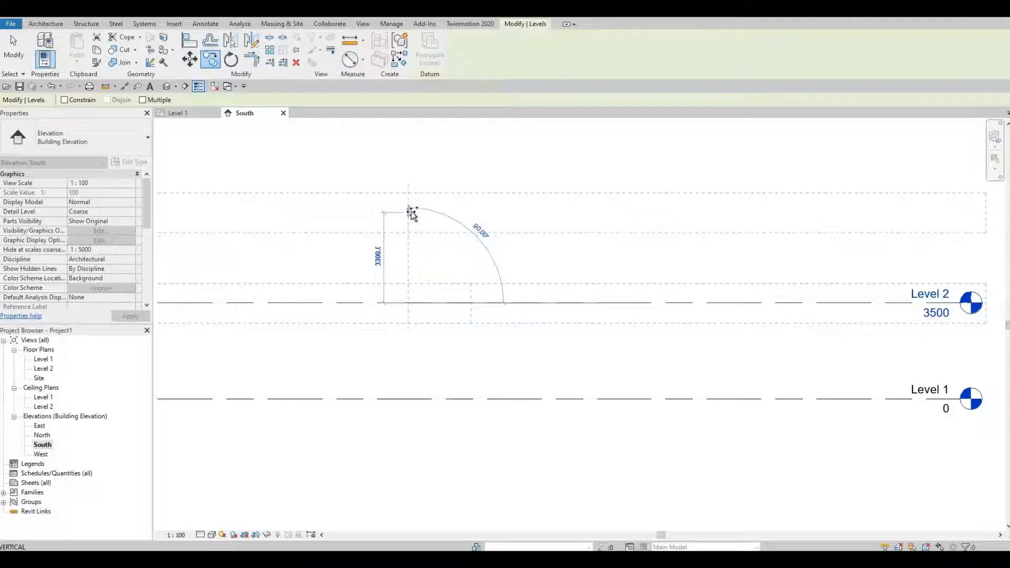
type("6000")
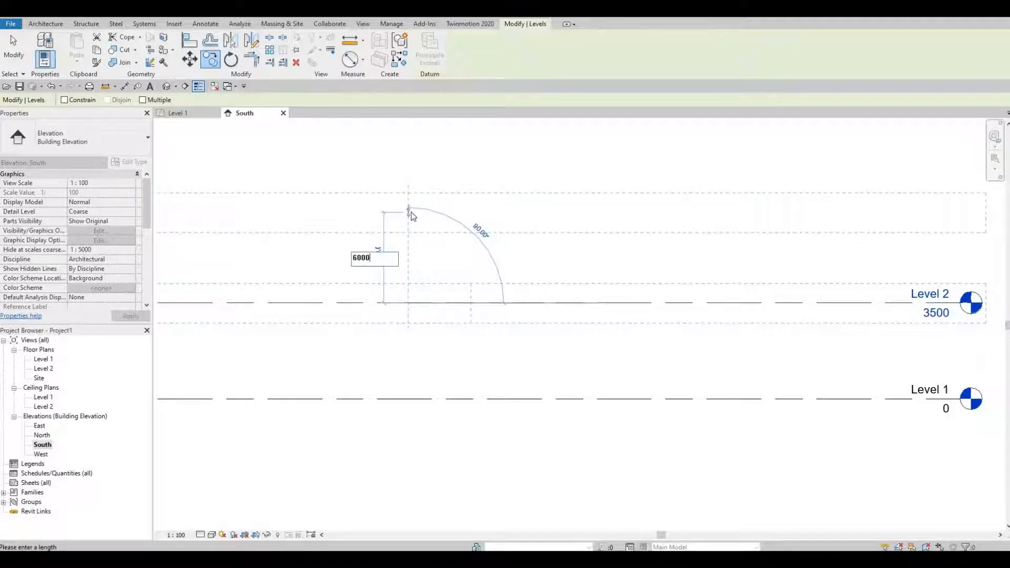
key("Return")
key("Escape")
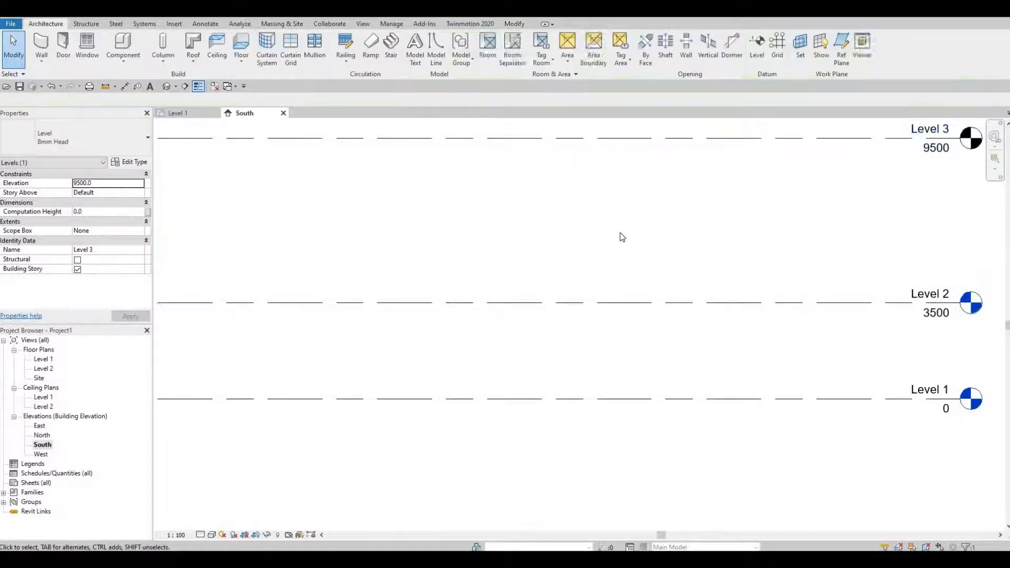
Step: Set the elevation of the new Level 3 to 6000
middle_click_drag(891, 154, 850, 195)
left_click(894, 191)
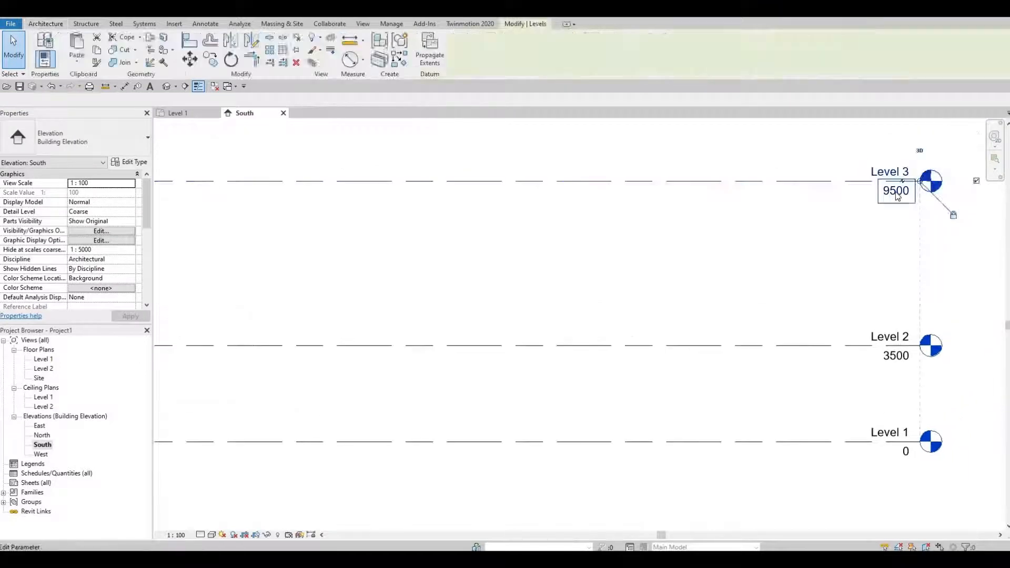
left_click(894, 190)
type("6000")
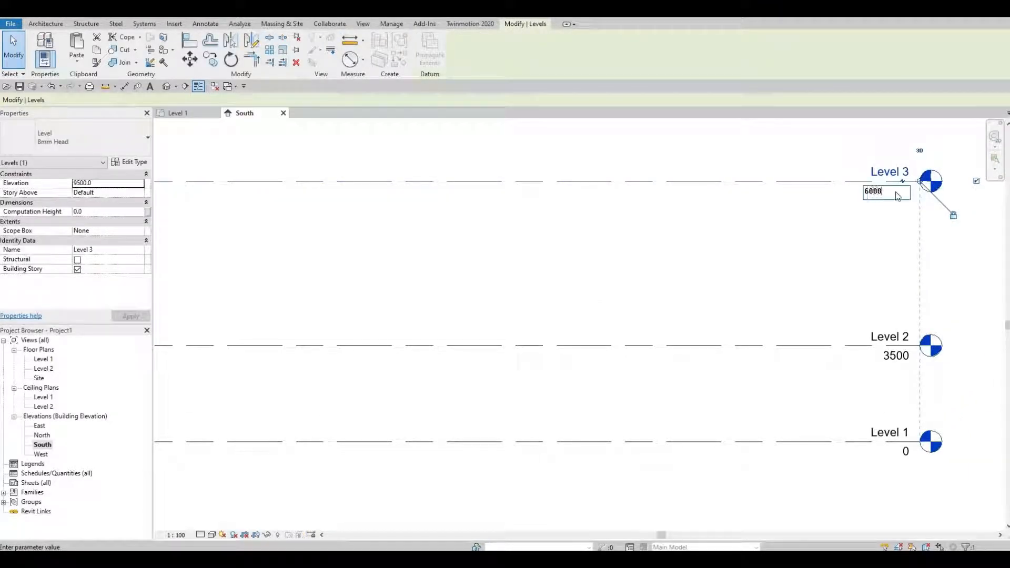
key("Return")
left_click(863, 238)
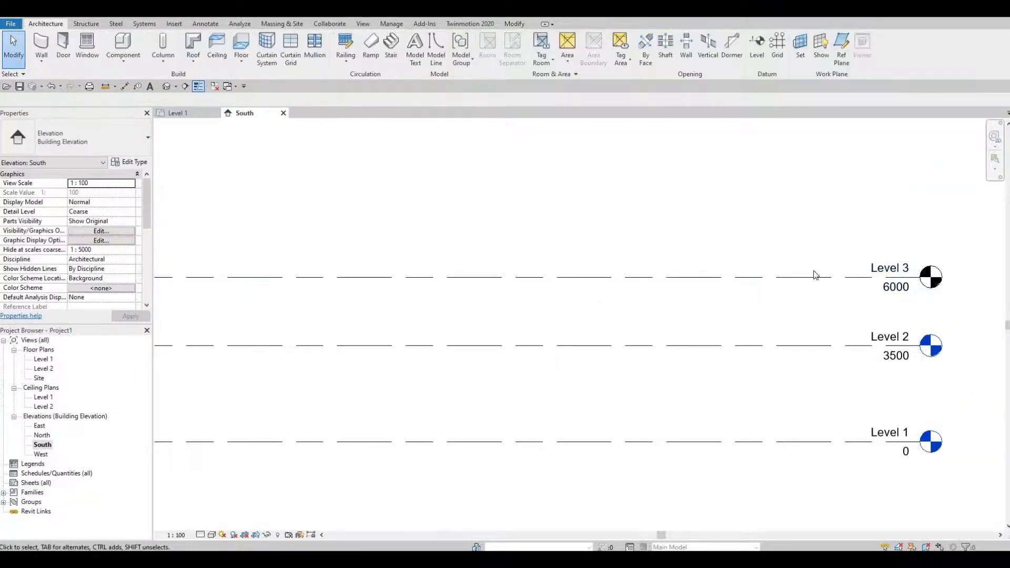
Step: Copy the Level 3 line vertically upward by 2000 to add a fourth level
middle_click_drag(560, 278, 665, 270)
left_click(665, 269)
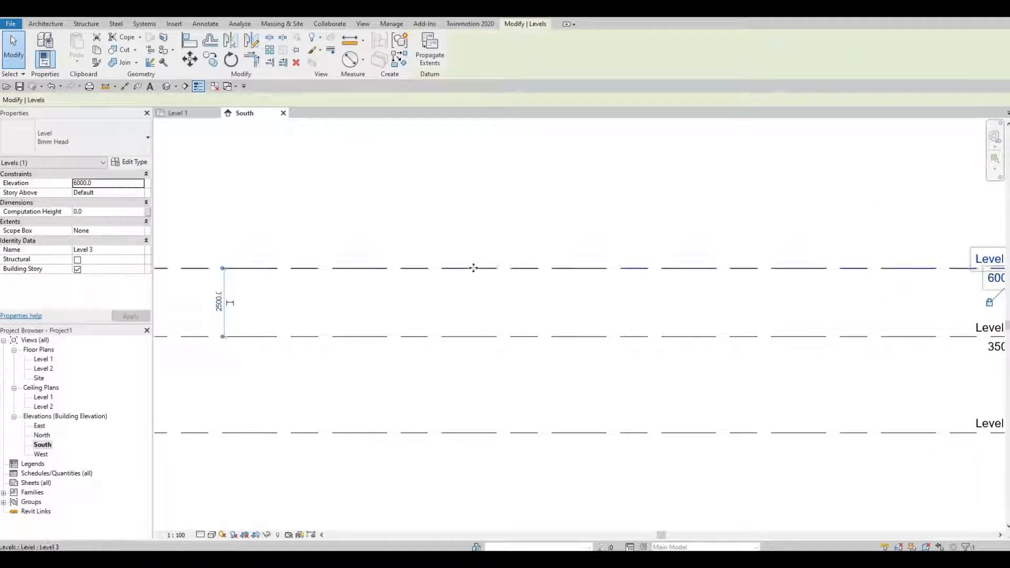
scroll(469, 267, "down", 1)
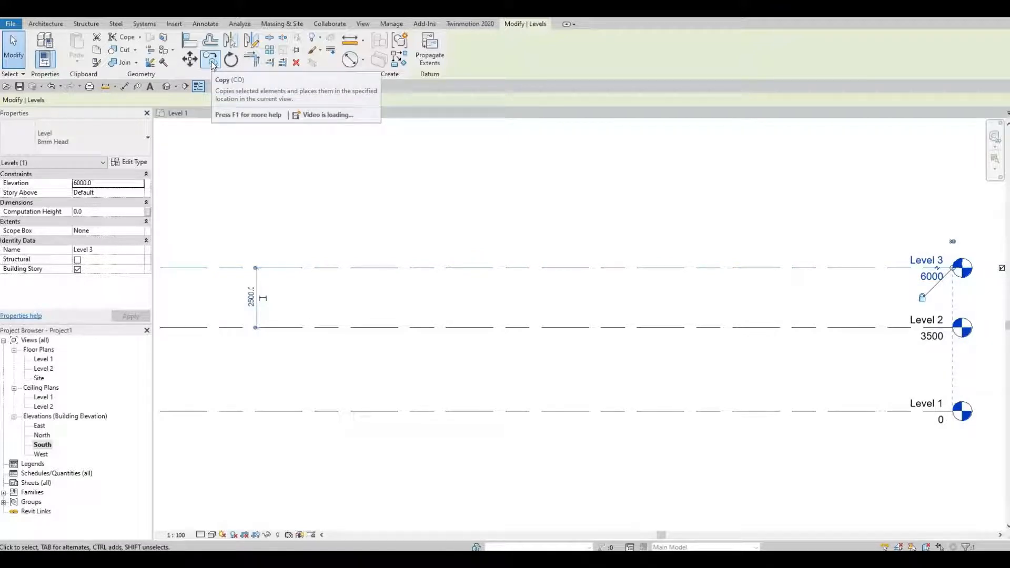
left_click(211, 61)
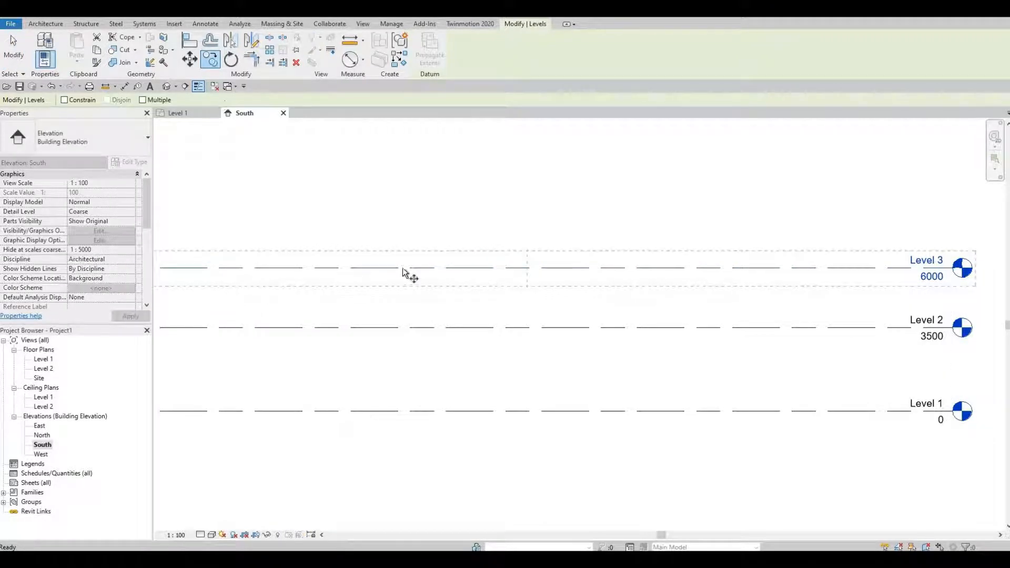
left_click(401, 241)
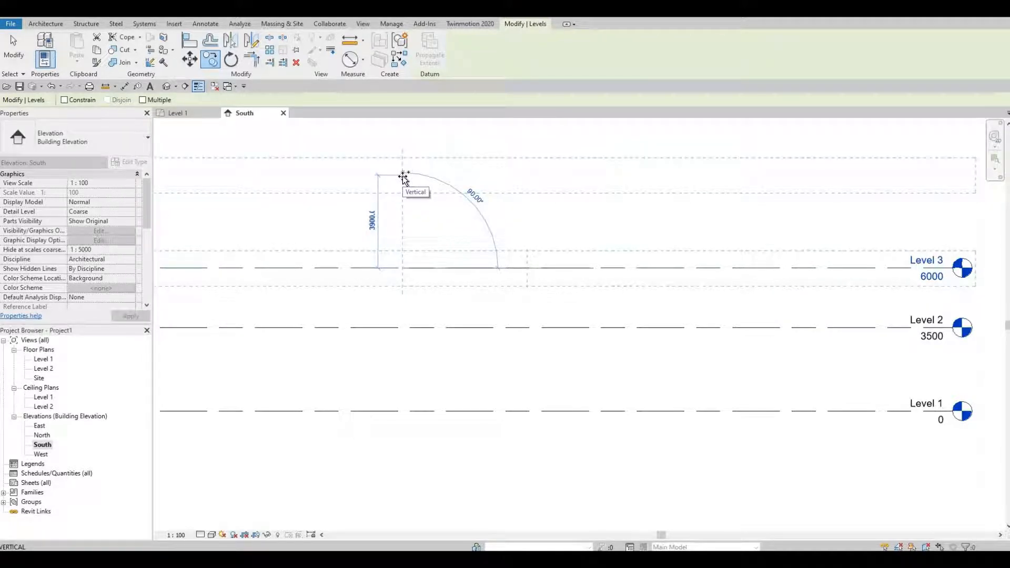
type("2000")
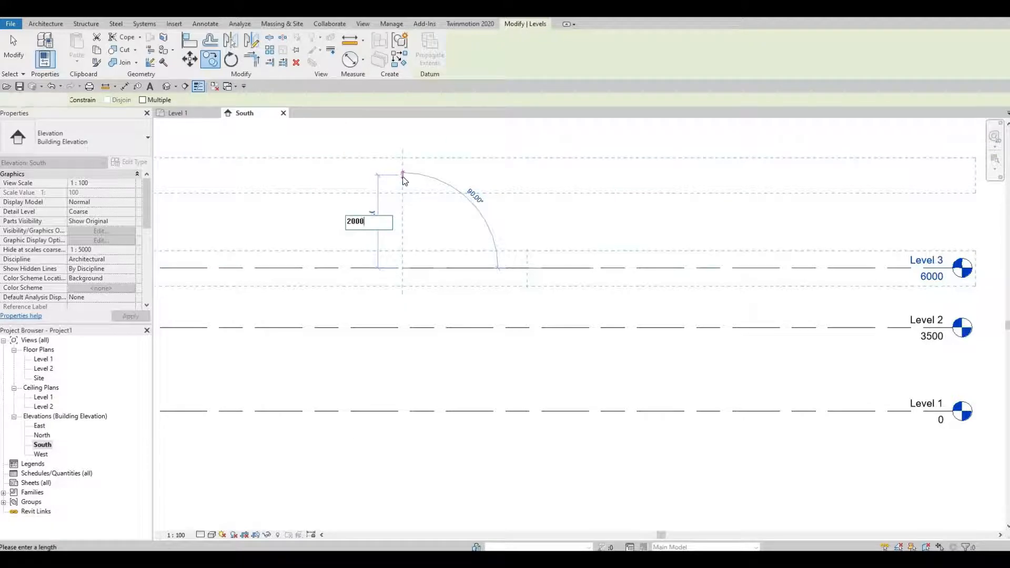
key("Return")
key("Escape")
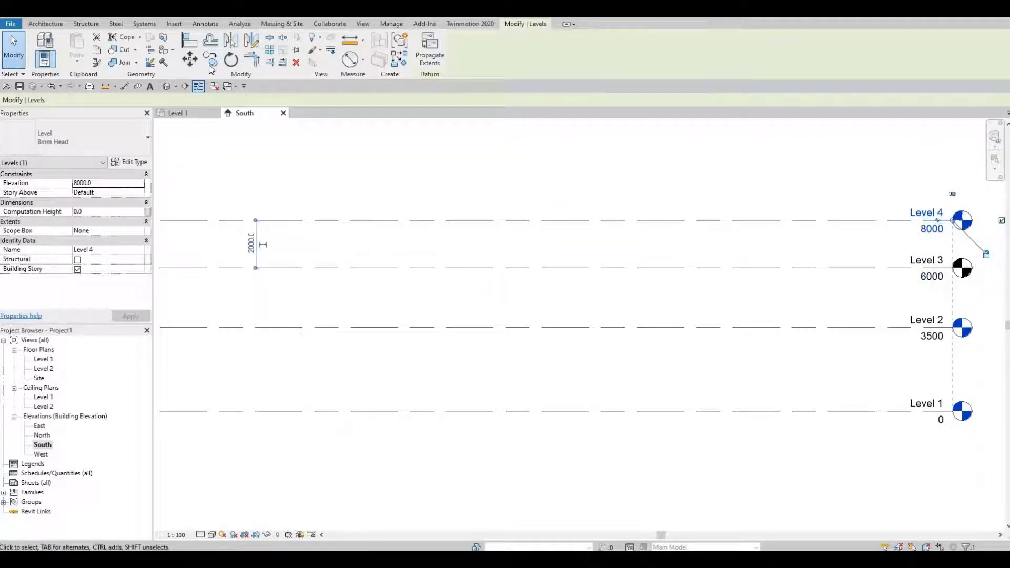
Step: Copy the Level 4 line vertically upward by 2000 to add a fifth level
key("c")
key("o")
left_click(346, 219)
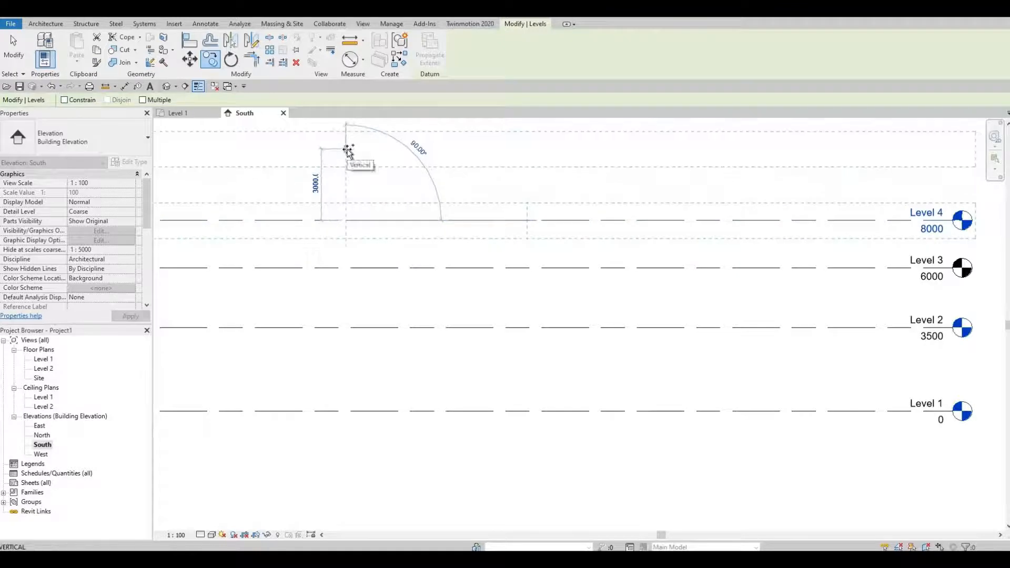
type("20")
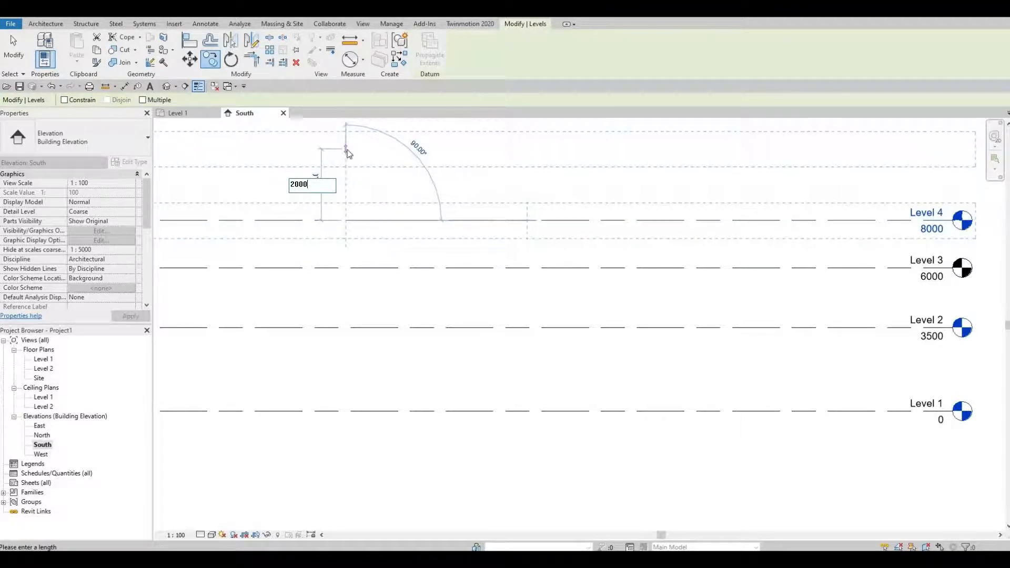
type("00")
key("Return")
key("Escape")
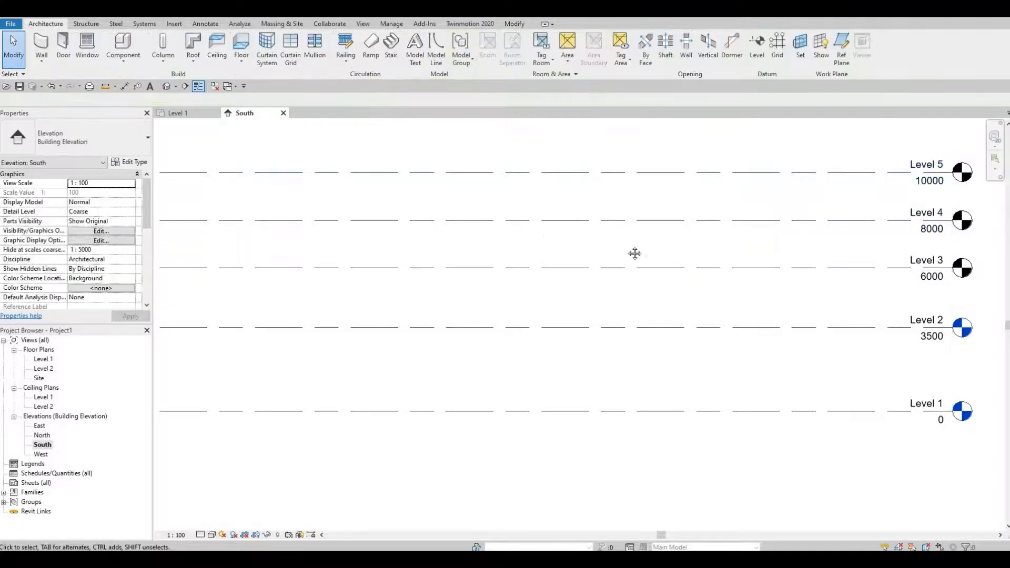
mouse_move(635, 253)
middle_mouse_down()
mouse_move(625, 237)
mouse_move(672, 291)
mouse_move(630, 272)
middle_mouse_up()
scroll(667, 256, "down", 1)
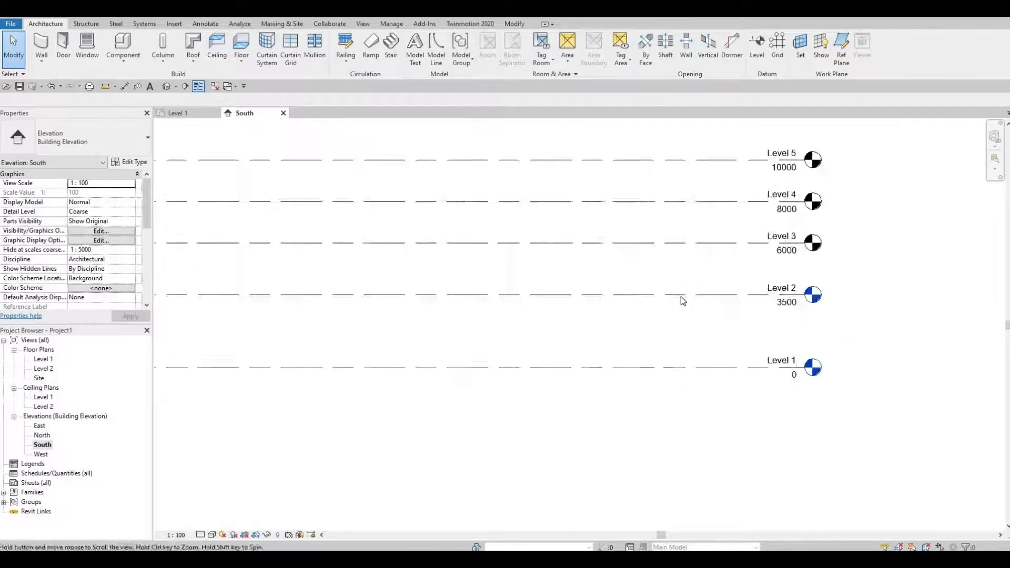
scroll(683, 301, "down", 1)
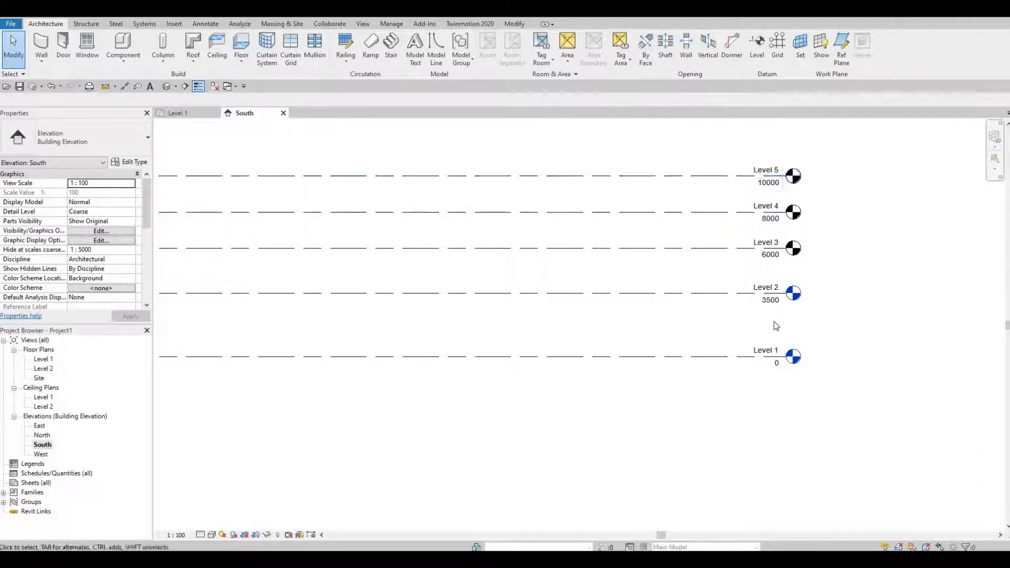
scroll(775, 321, "up", 1)
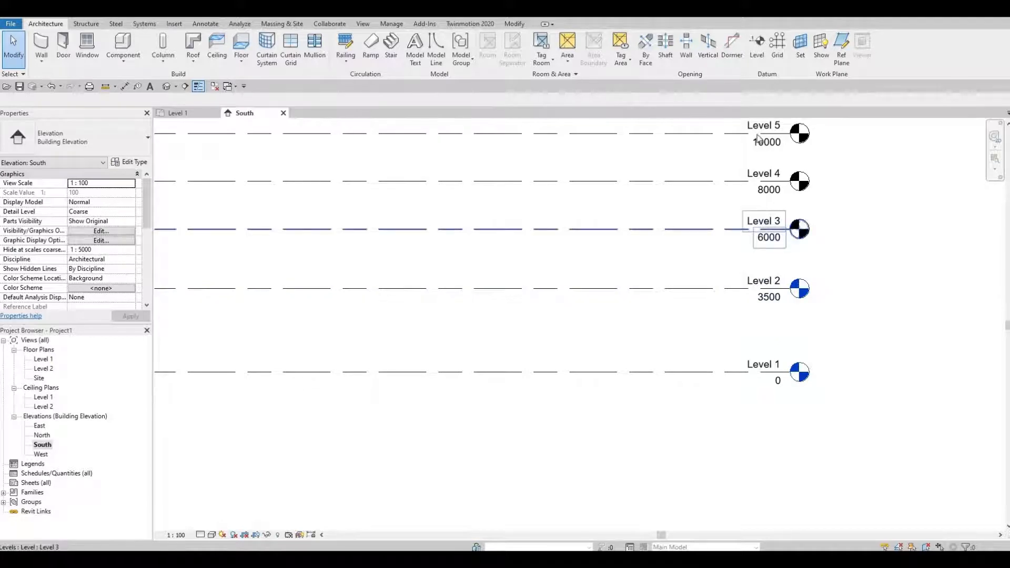
middle_click_drag(736, 181, 743, 242)
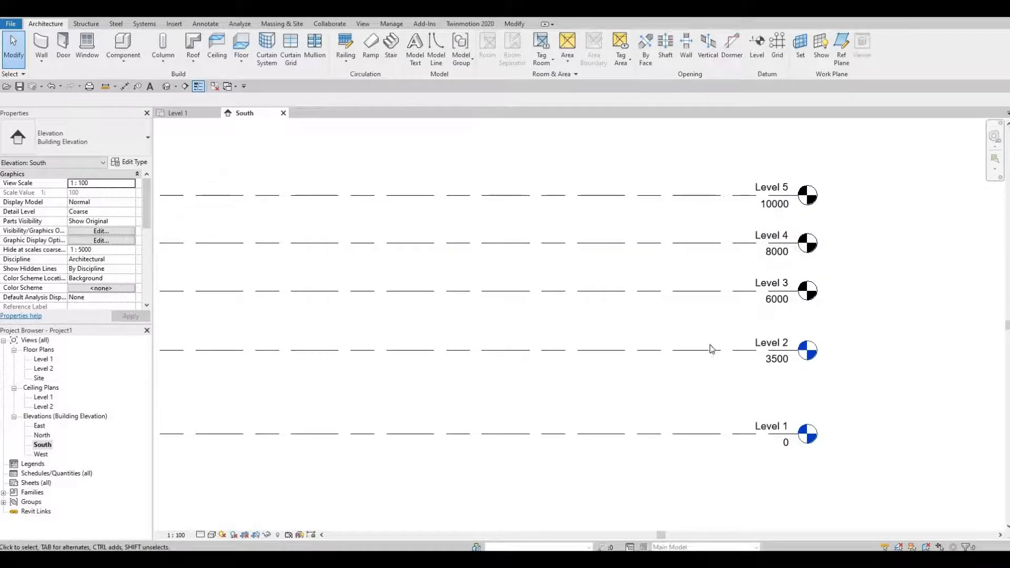
middle_click_drag(745, 327, 788, 296)
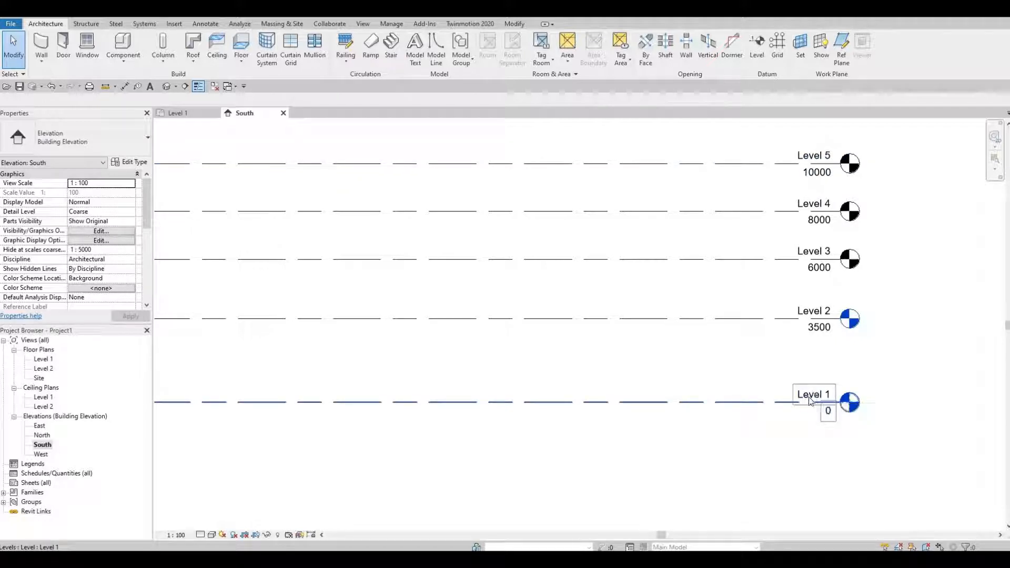
Step: Rename Level 2 as "Level 2 Mezzanine" and rename its corresponding views as well
left_click(814, 312)
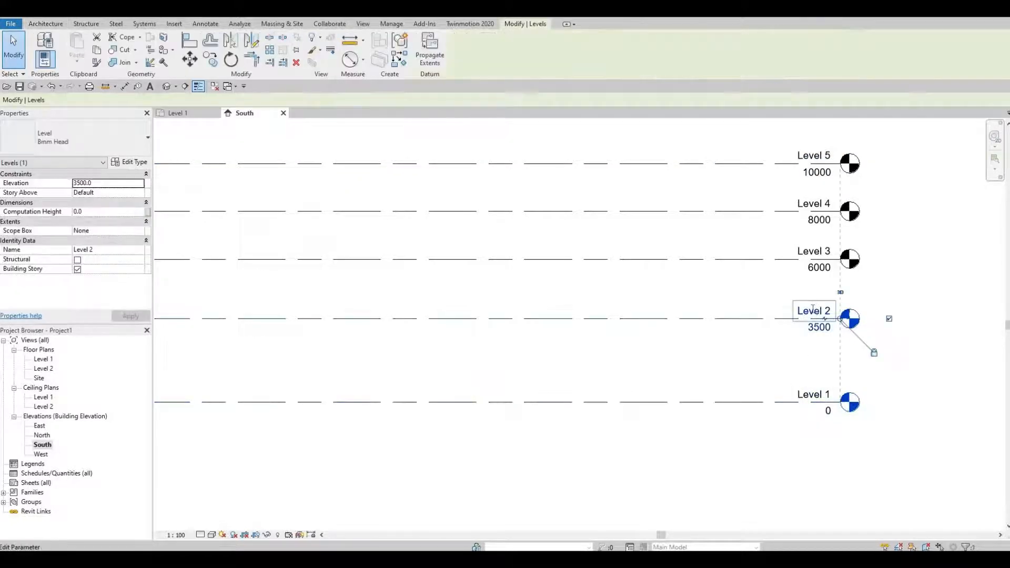
left_click(814, 315)
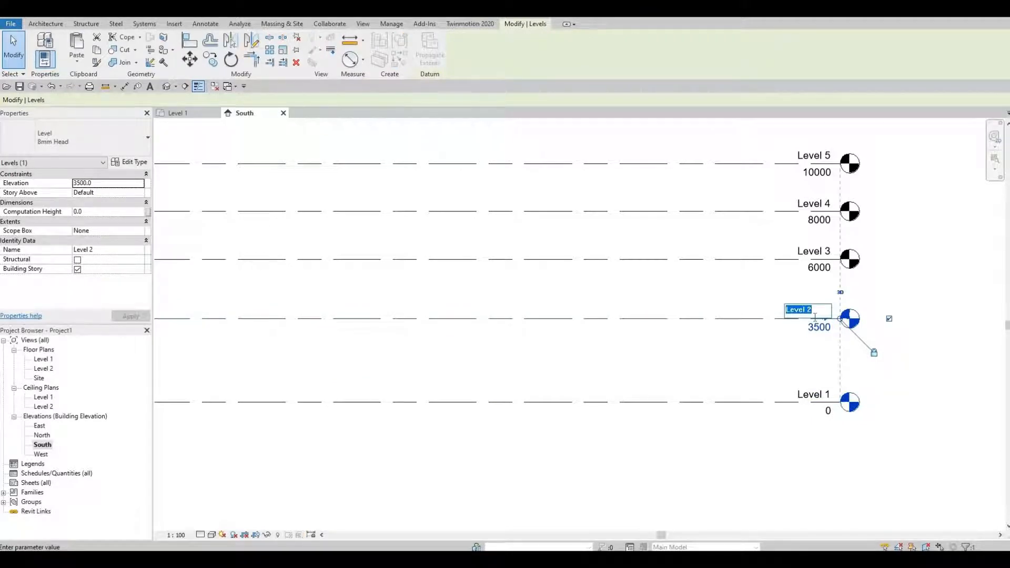
left_click(815, 316)
type("Mezzanine")
key("Return")
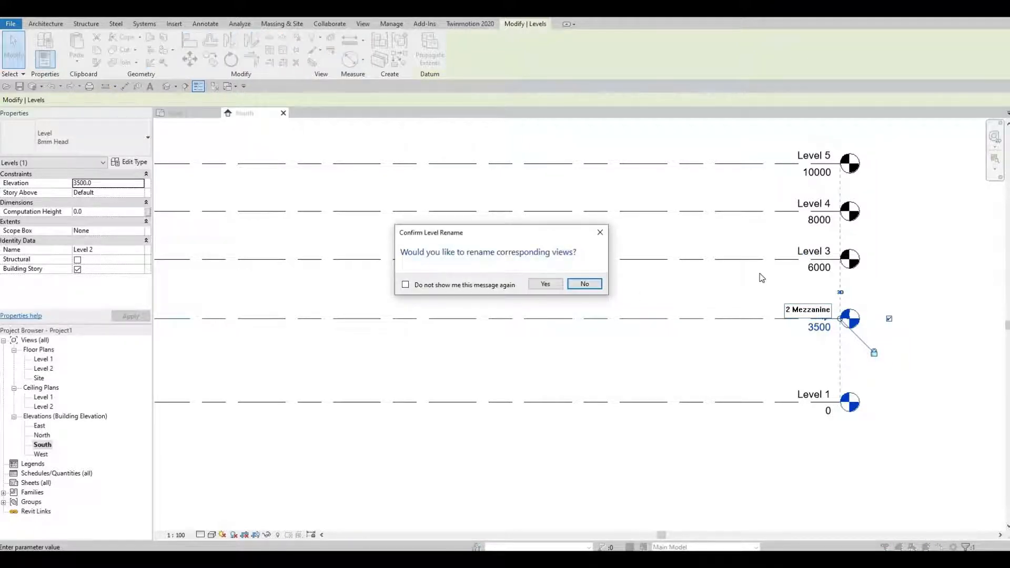
left_click(548, 286)
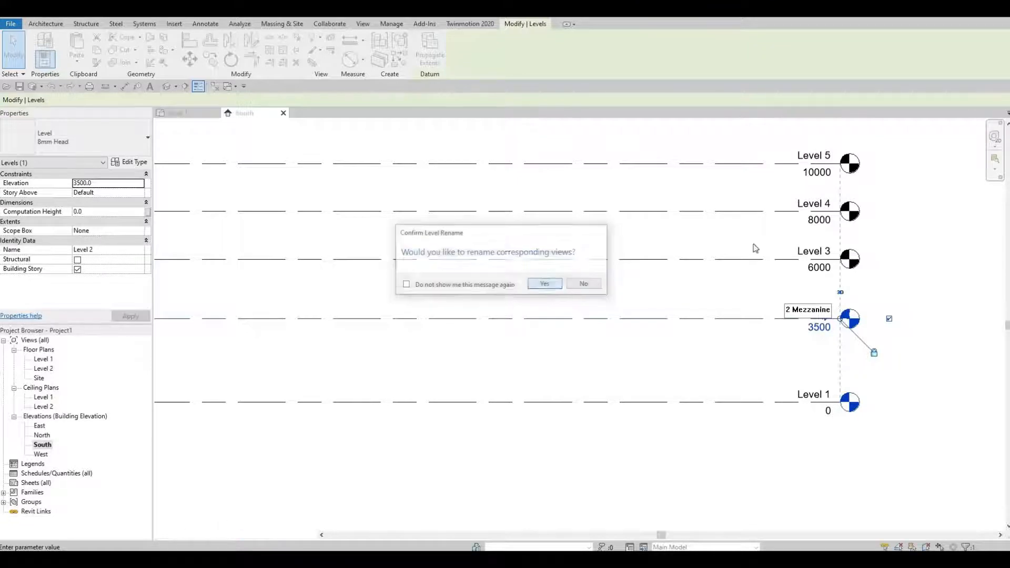
Step: Rename Level 3 as "Level 3 Top Lower Roof"
left_click(814, 256)
left_click(812, 250)
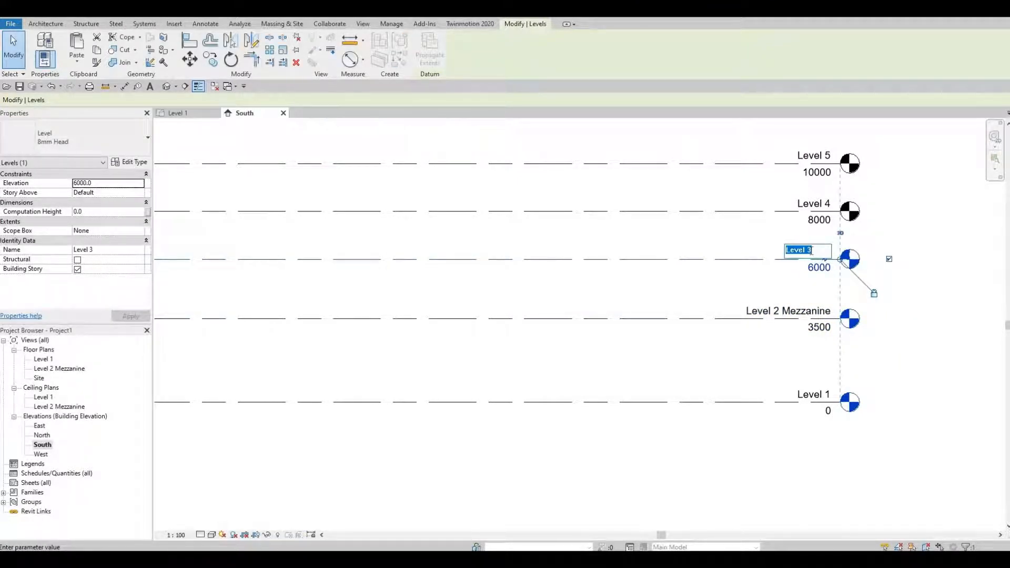
left_click(811, 251)
type("Top R")
type("Lower")
type(" Roof")
key("Return")
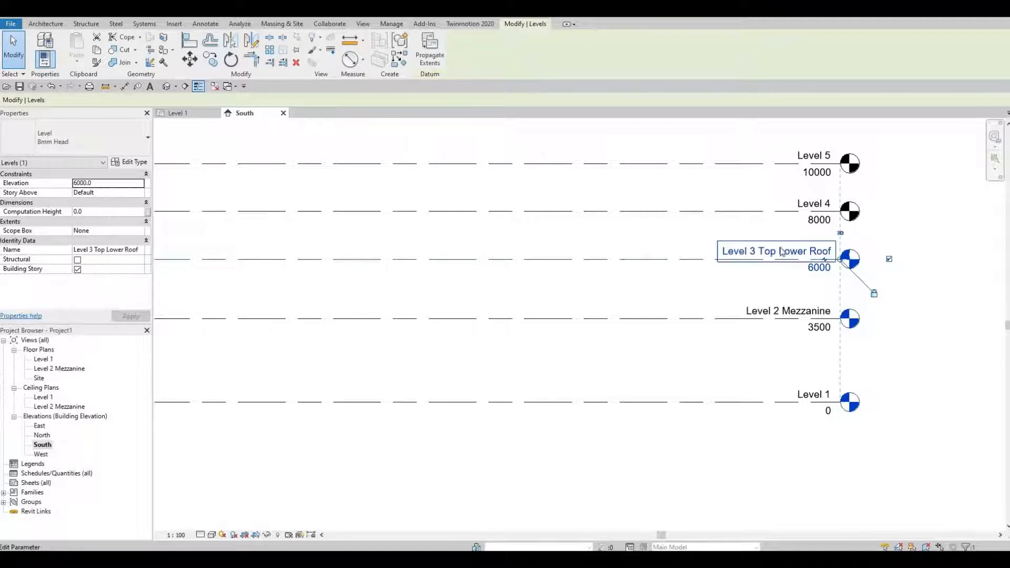
Step: Rename Level 4 as "Level 4 Top Higher Roof"
left_click(812, 205)
left_click(817, 202)
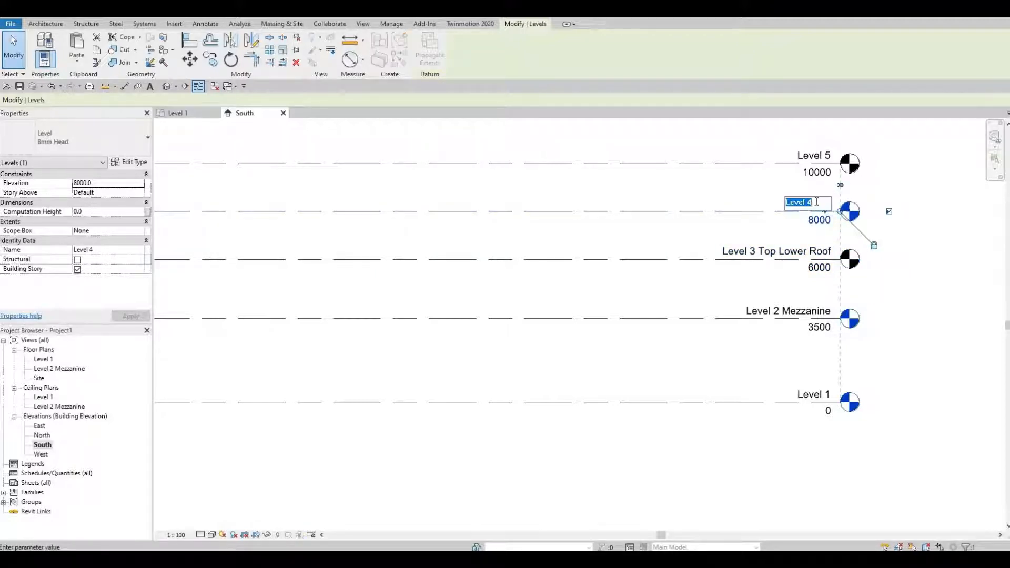
left_click(817, 202)
type("Top higher")
type(" Roo")
type("f")
type("H")
key("Return")
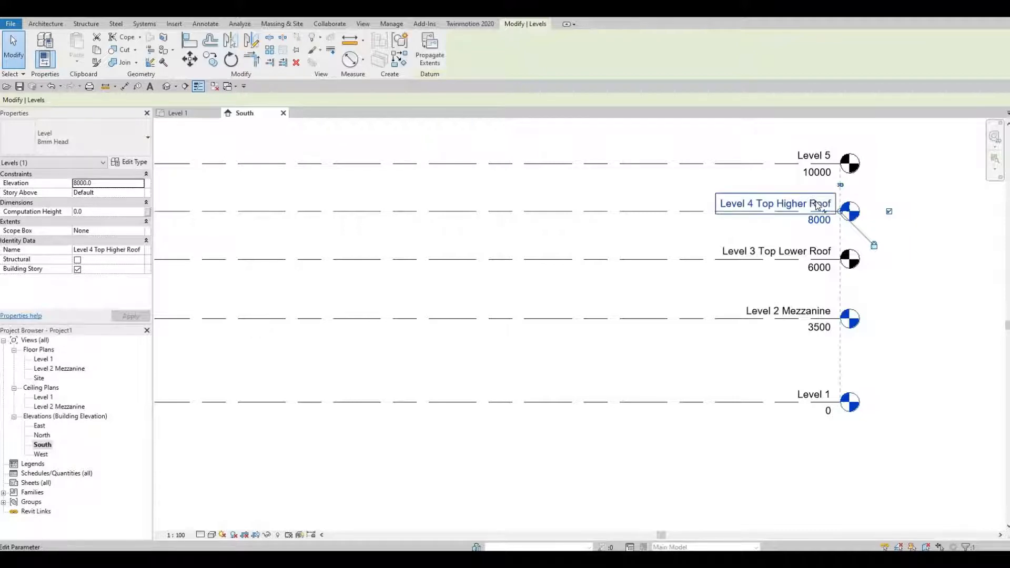
Step: Rename Level 5 as "Level 5 Top of Identifier"
left_click(813, 158)
left_click(814, 154)
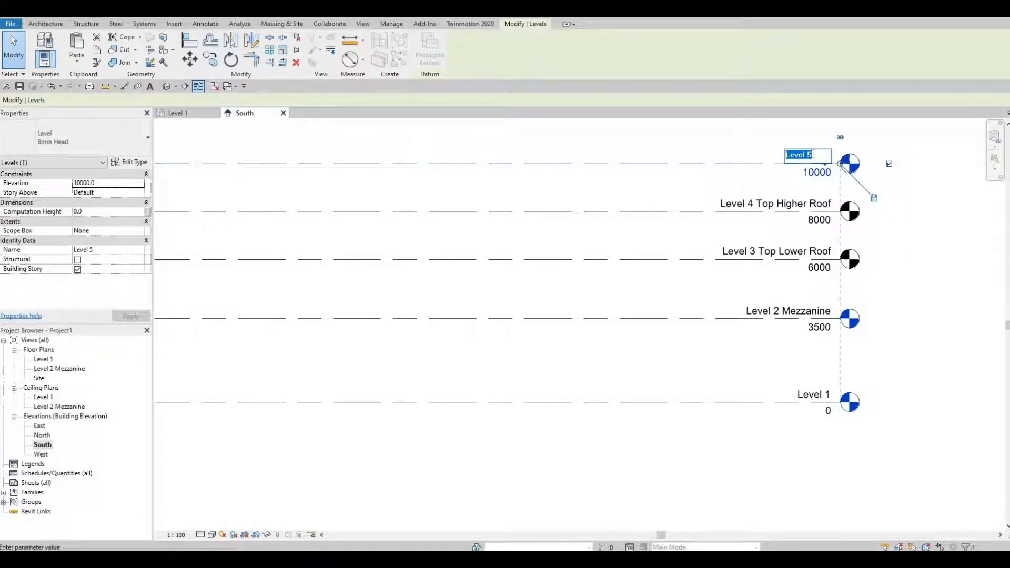
left_click(812, 154)
type("Top of Identifier")
key("Return")
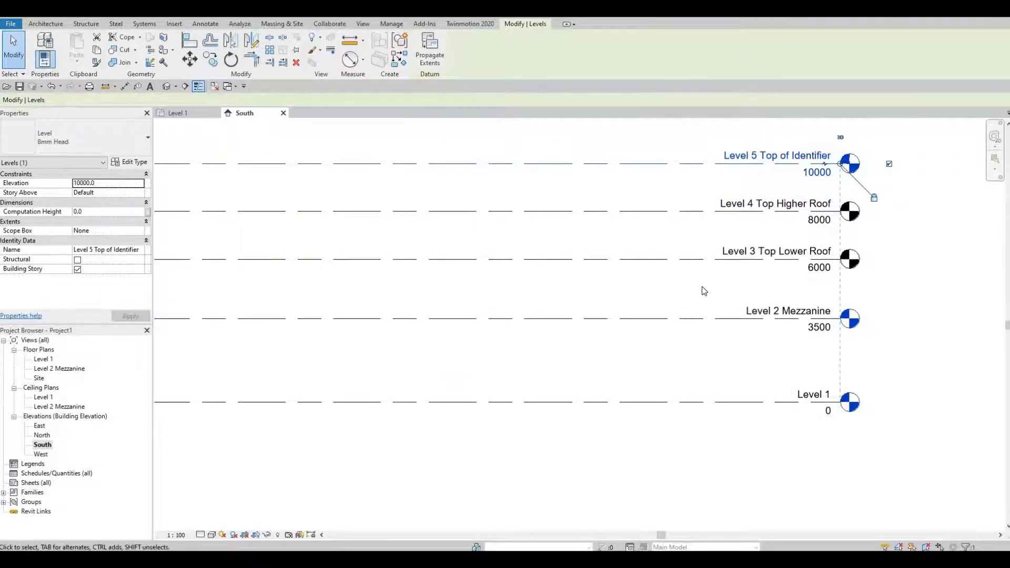
scroll(751, 289, "down", 2)
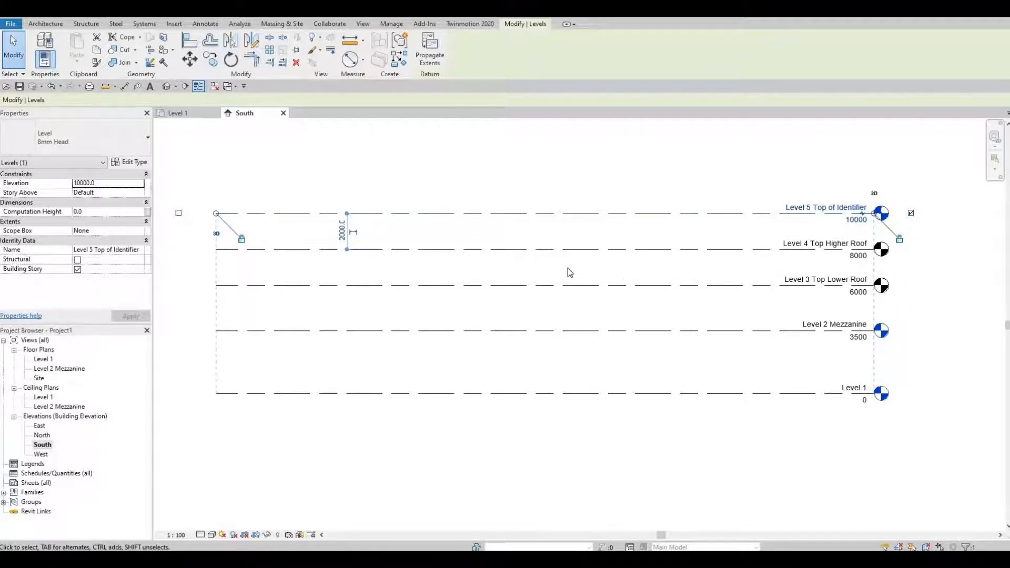
Step: Create floor plan views for Level 3 Top Lower Roof, Level 4 Top Higher Roof and Level 5 Top of Identifier
double_click(44, 359)
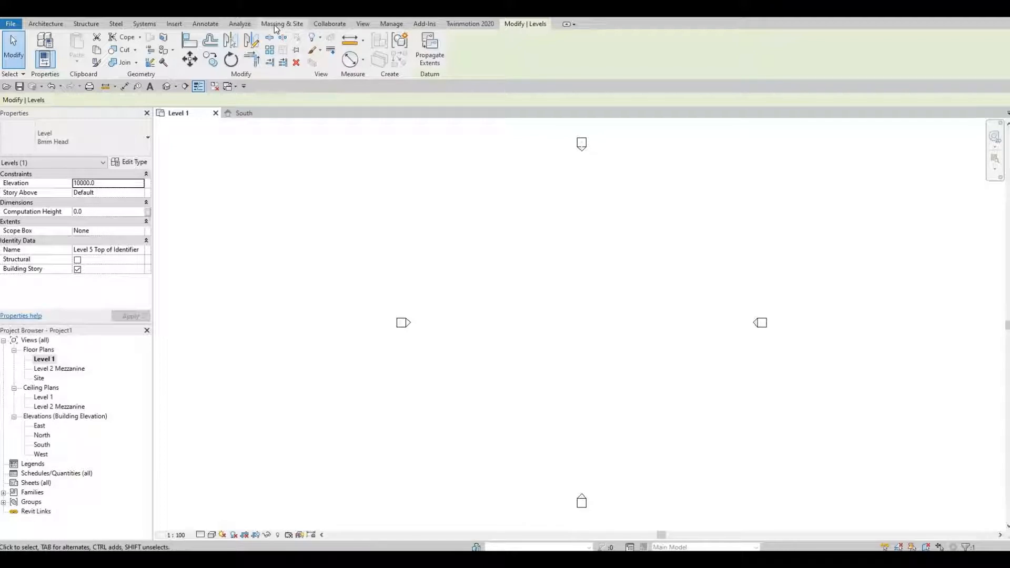
left_click(362, 25)
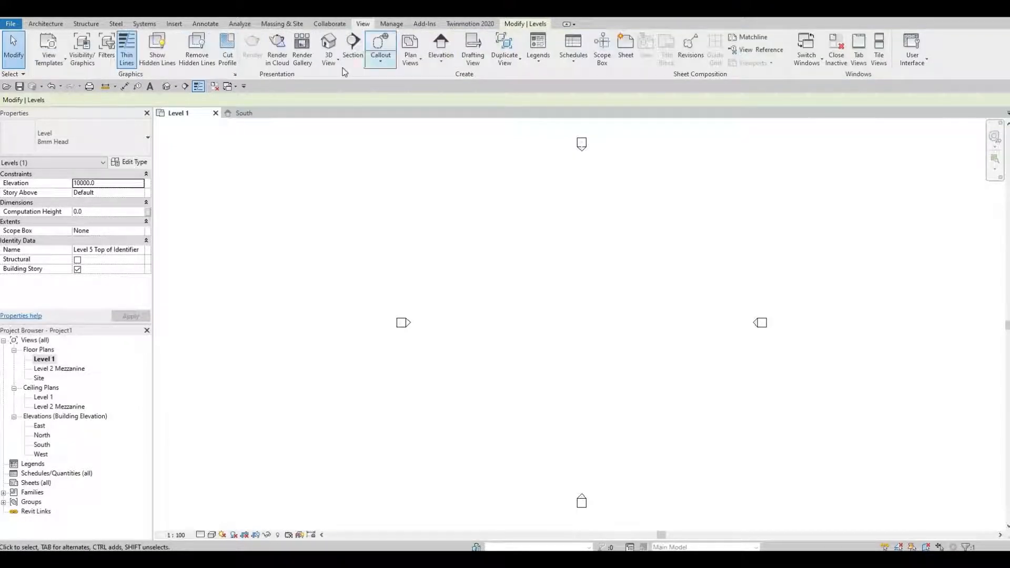
left_click(415, 62)
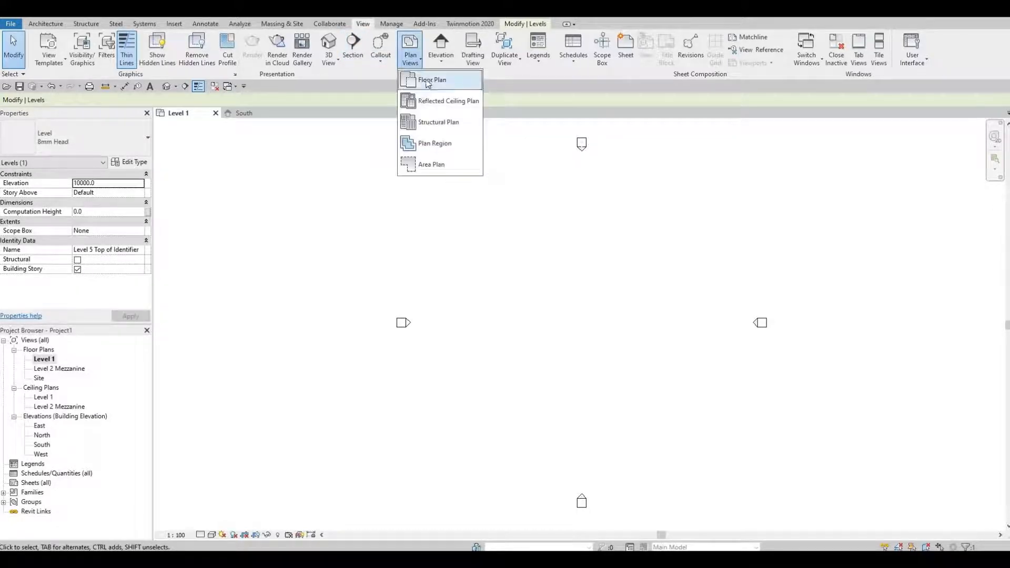
left_click(428, 80)
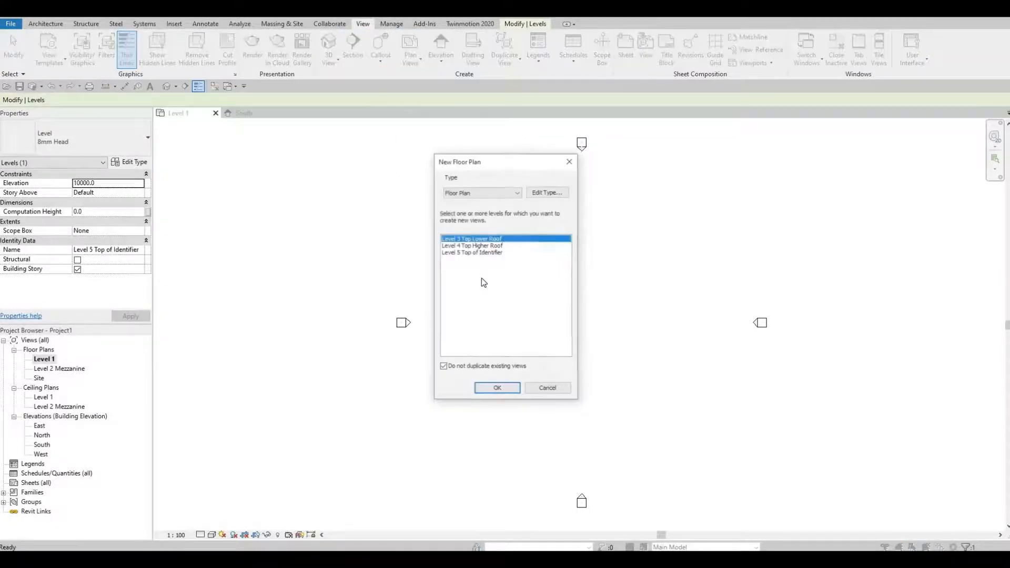
left_click(468, 254, "shift")
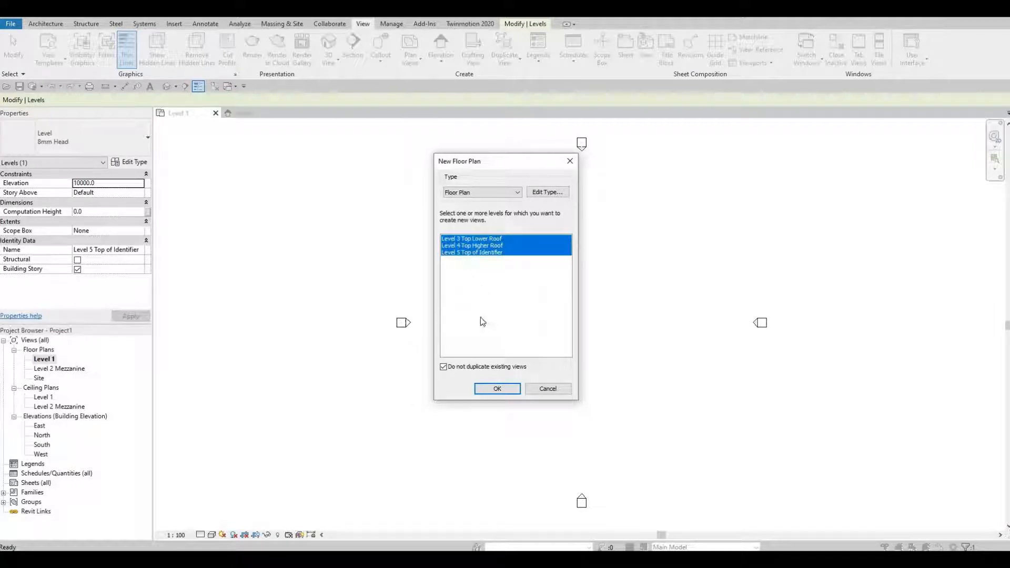
left_click(497, 390)
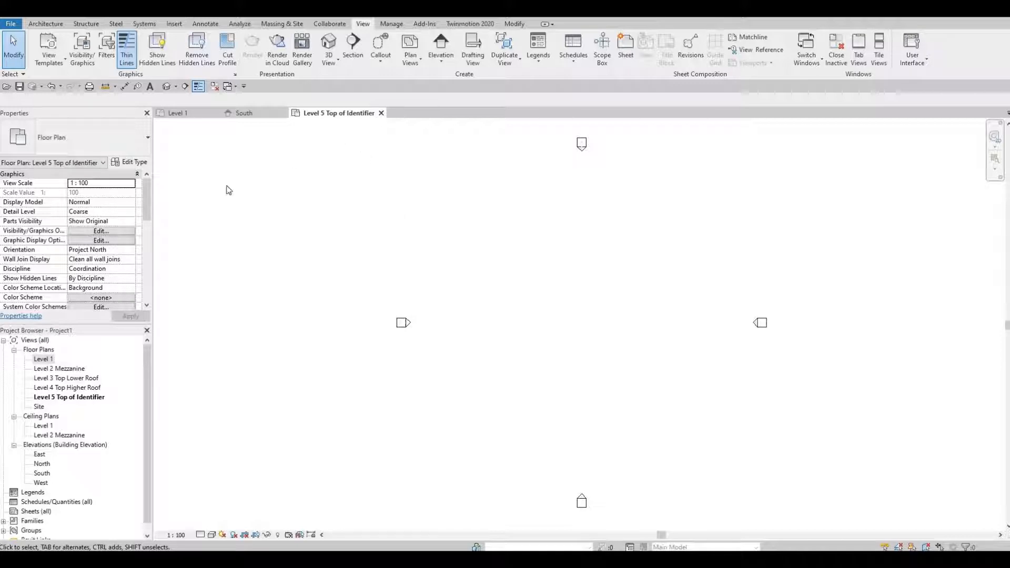
Step: Draw a vertical grid line in the Level 1 floor plan, just inside the west elevation marker
double_click(45, 361)
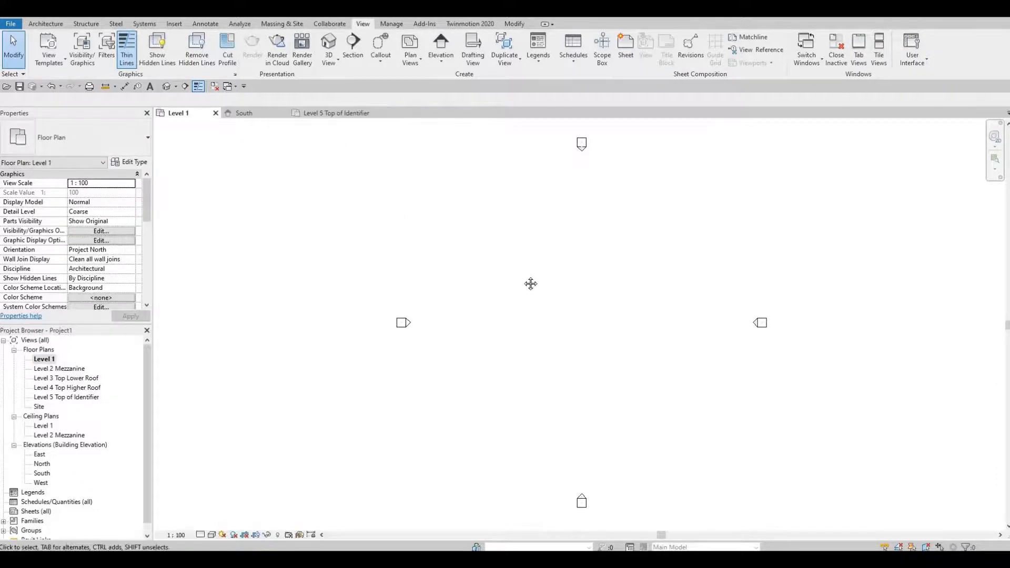
middle_click_drag(521, 283, 515, 281)
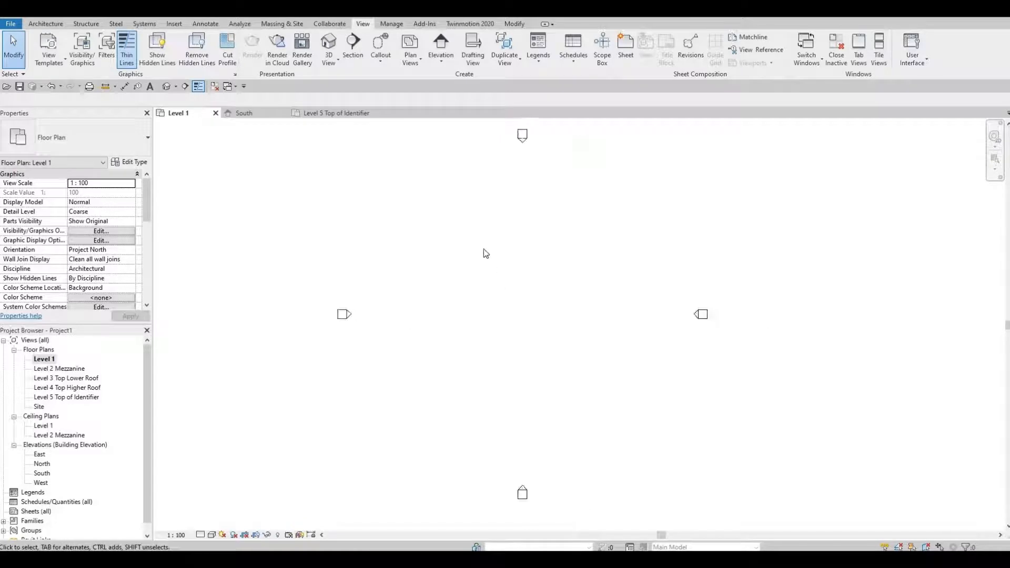
left_click(44, 24)
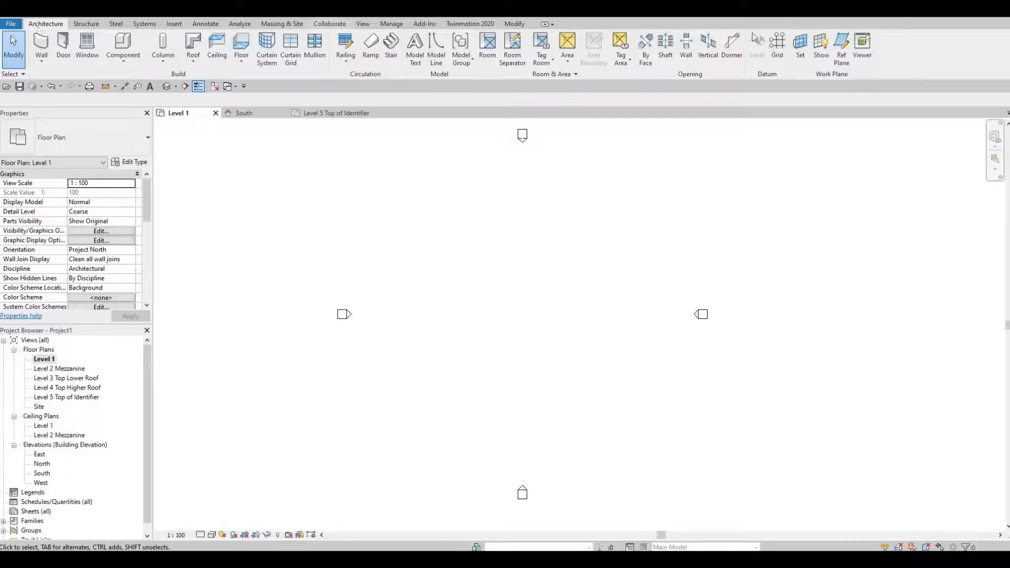
key("g")
key("r")
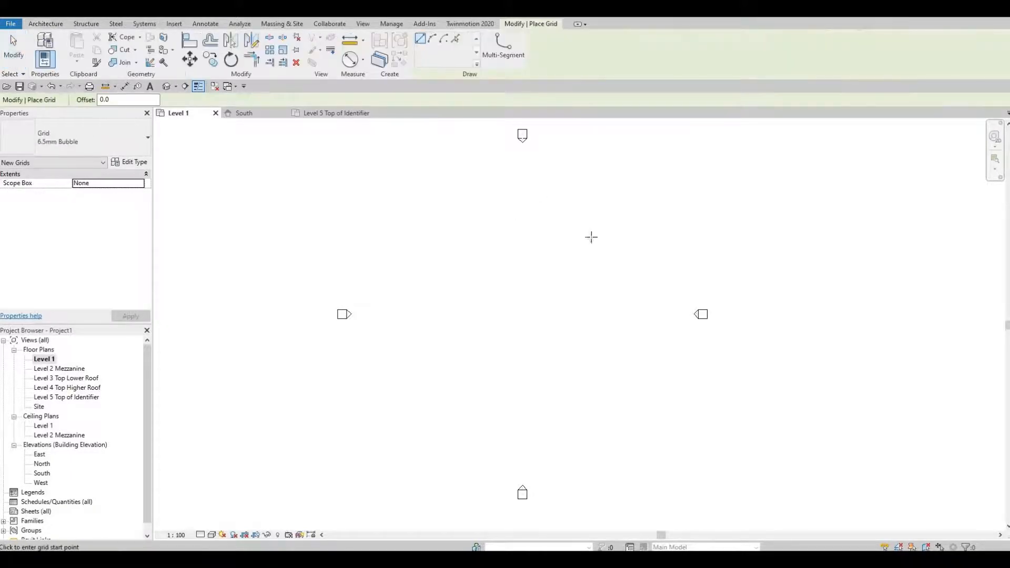
left_click(417, 178)
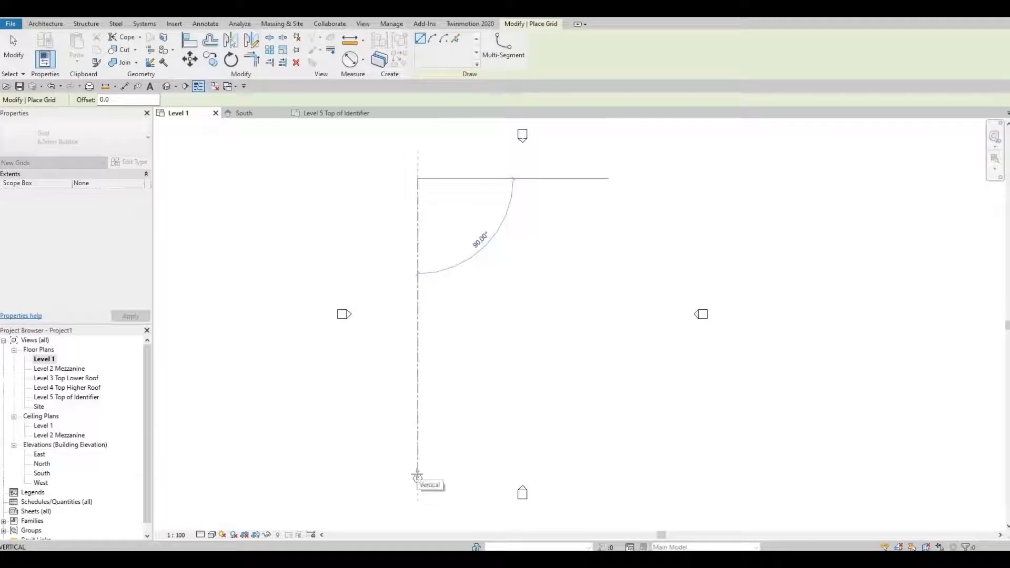
left_click(415, 504)
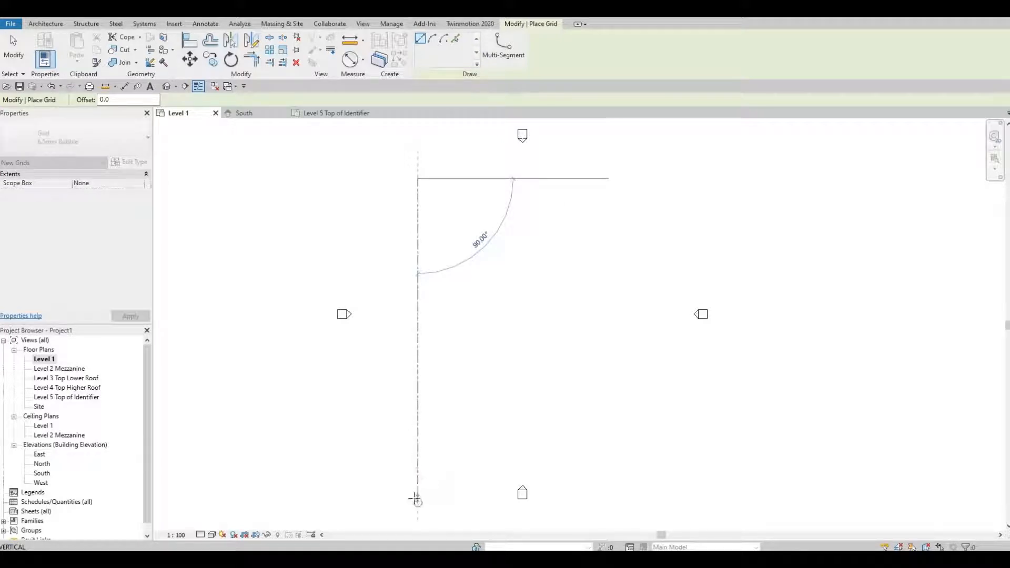
left_click(416, 497)
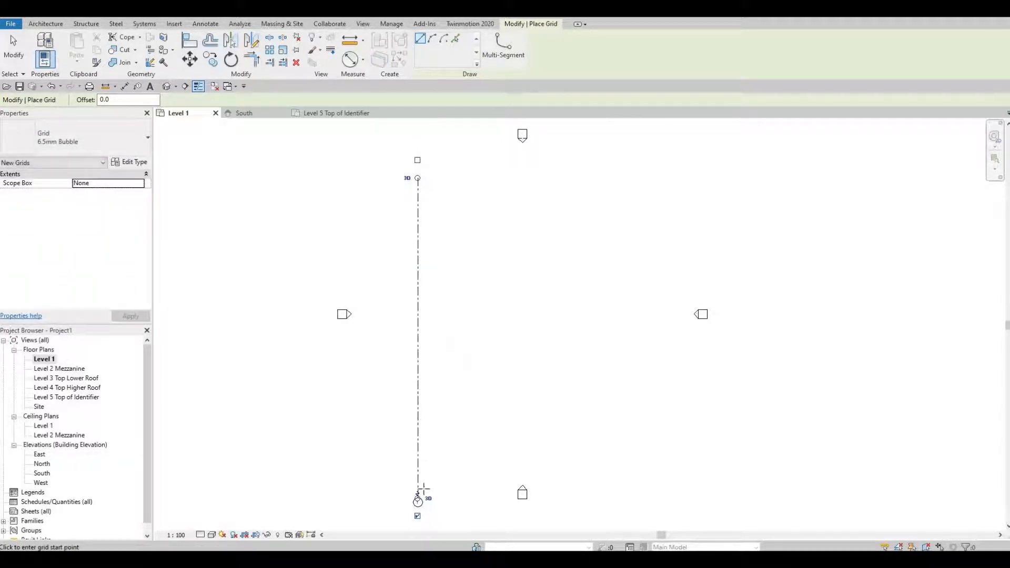
Step: Show the bubble at the upper end of grid line 1 and hide the one at its lower end
scroll(421, 486, "up", 1)
middle_click_drag(420, 486, 428, 445)
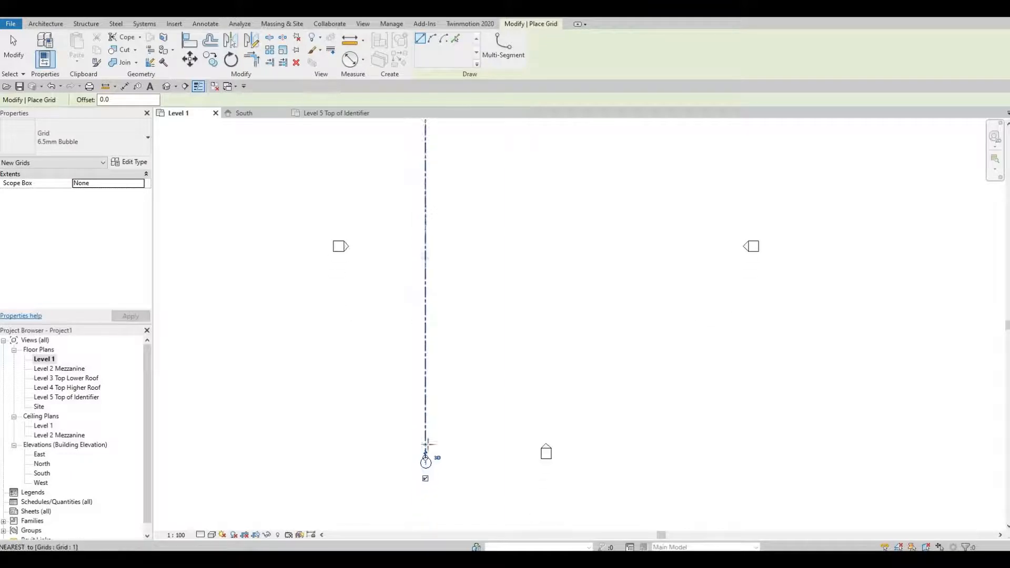
scroll(428, 444, "down", 1)
scroll(428, 445, "up", 3)
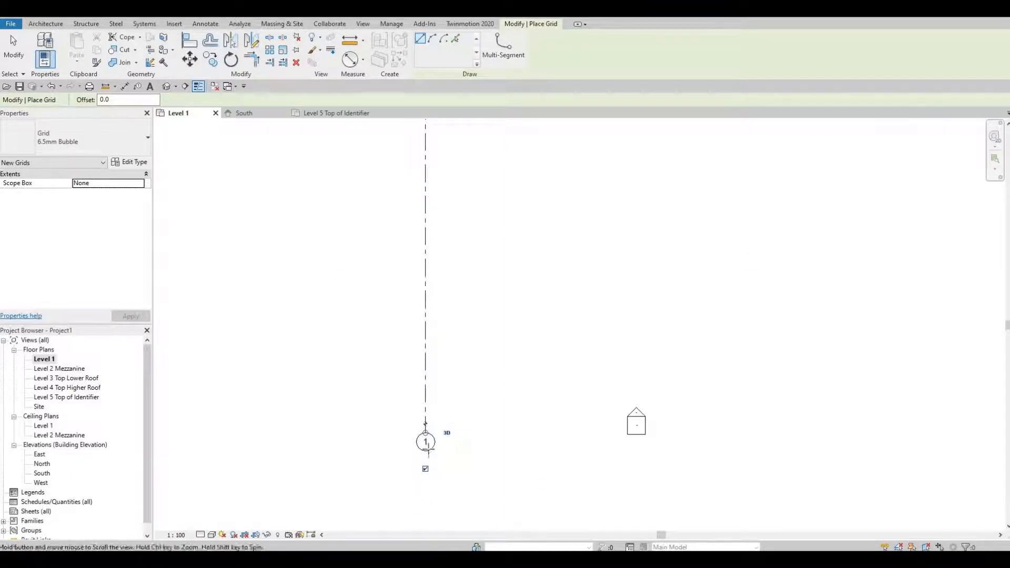
scroll(429, 445, "down", 3)
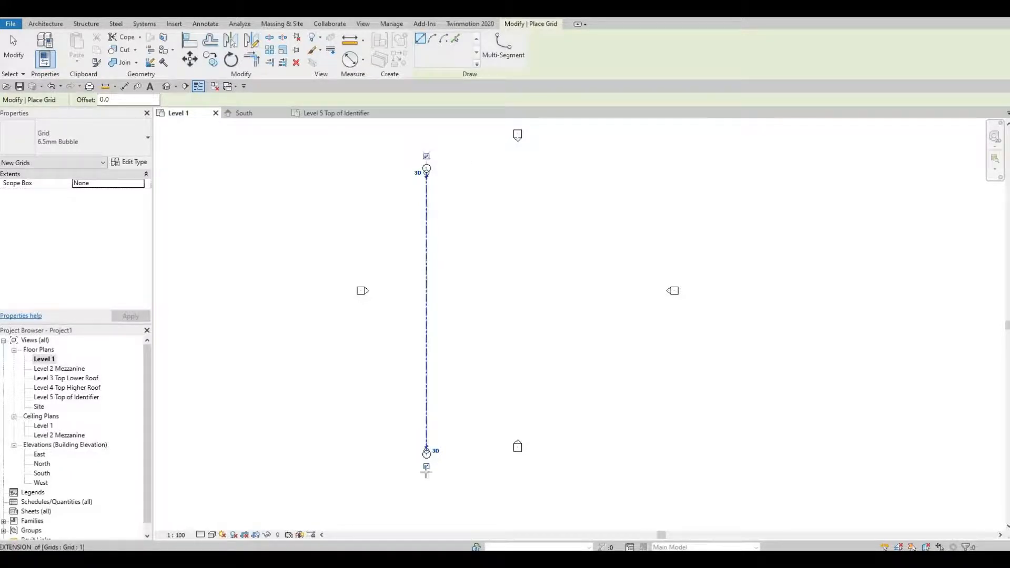
scroll(427, 471, "up", 1)
scroll(426, 468, "up", 1)
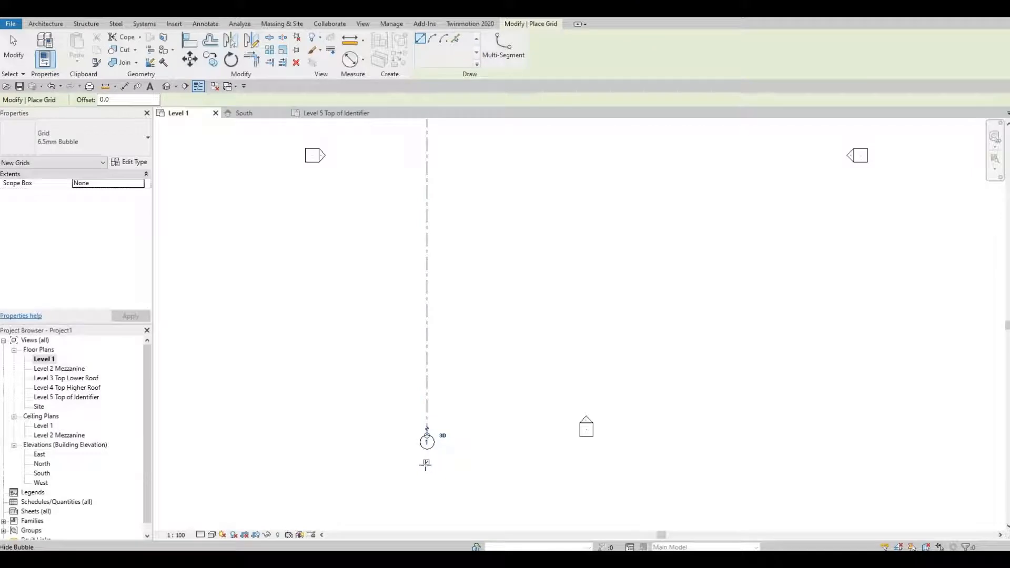
scroll(449, 451, "down", 2)
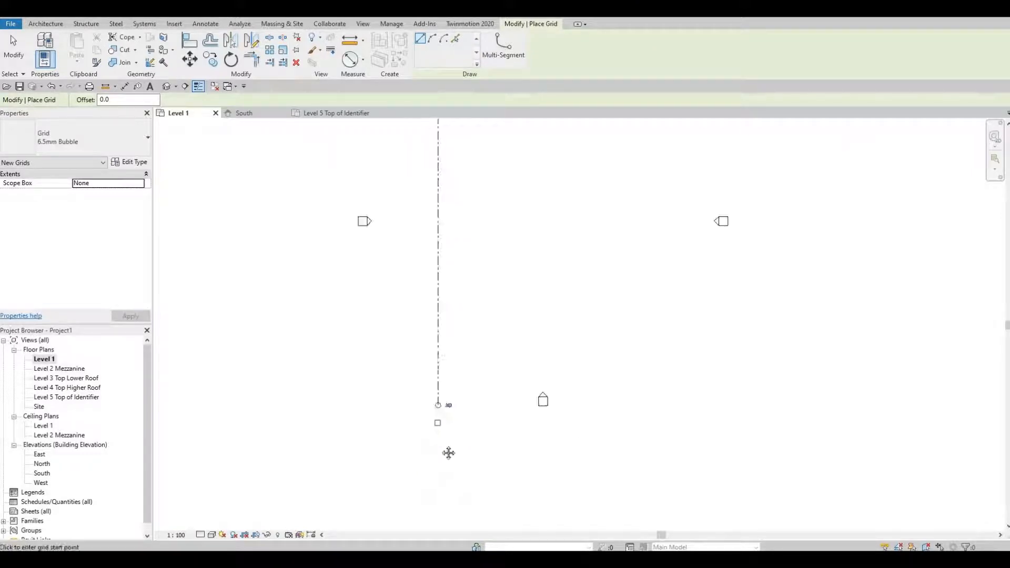
scroll(406, 247, "up", 3)
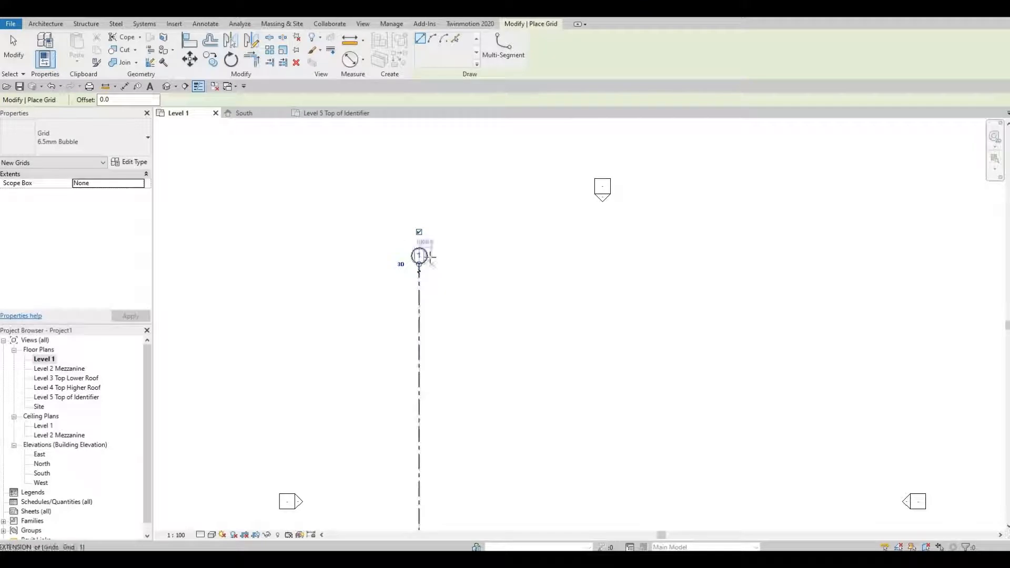
scroll(427, 246, "up", 2)
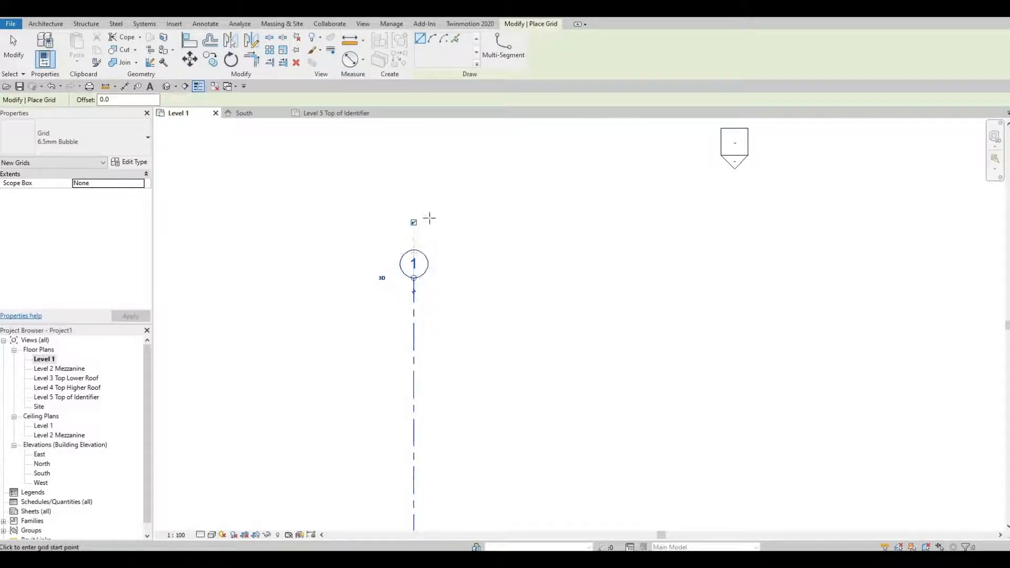
left_click(456, 40)
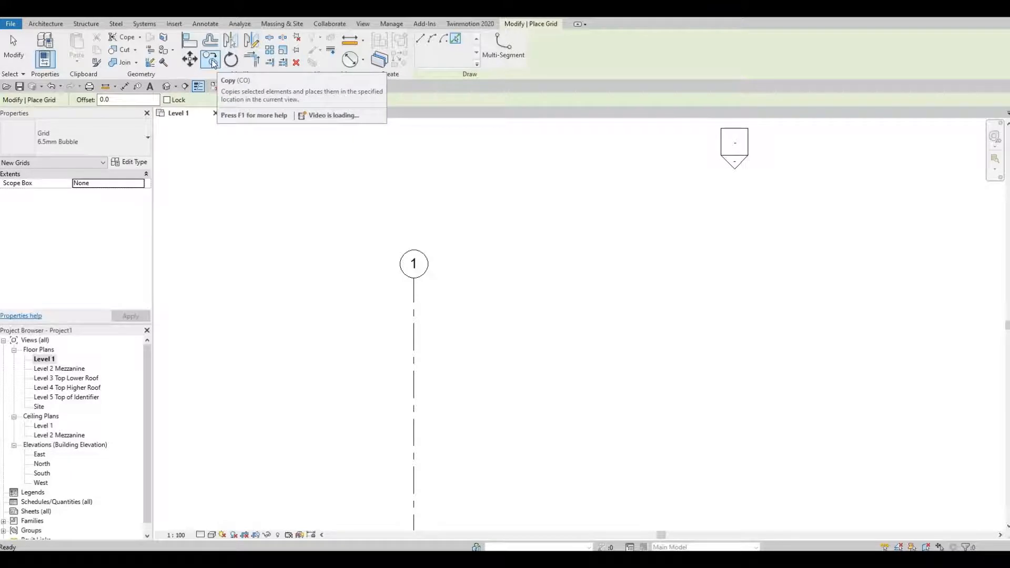
left_click(212, 62)
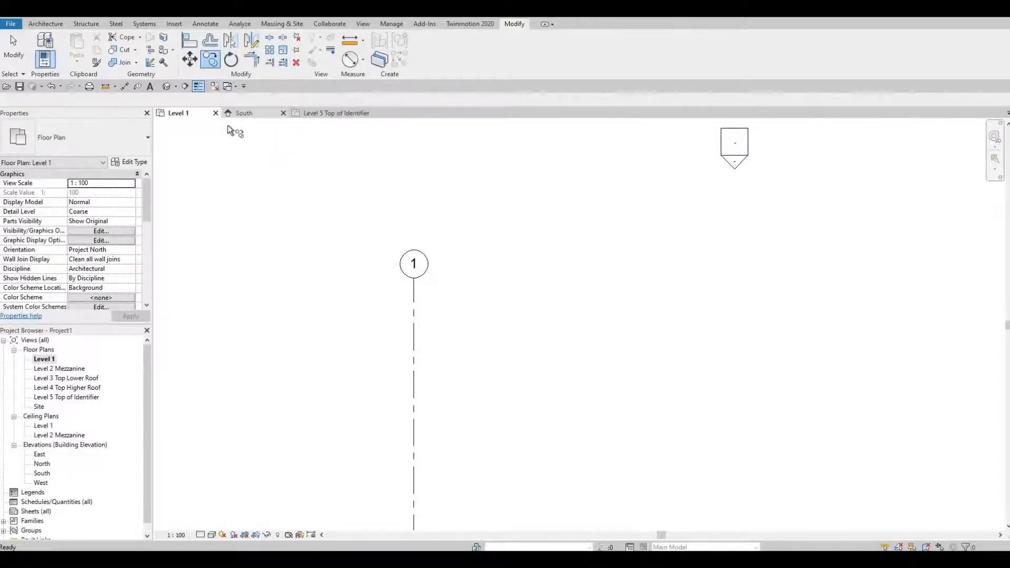
left_click(413, 303)
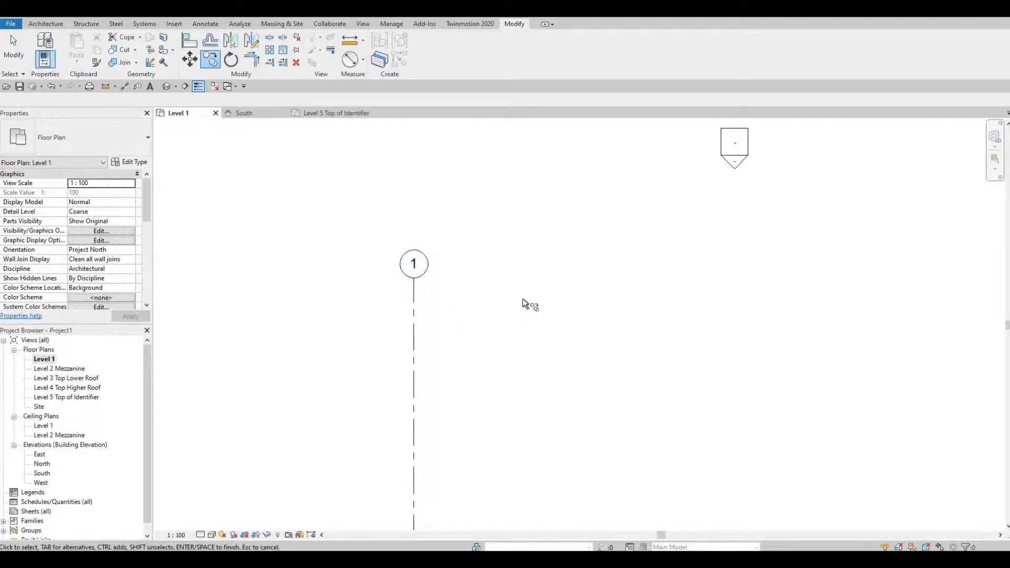
scroll(523, 298, "down", 4)
key("Escape")
key("Escape")
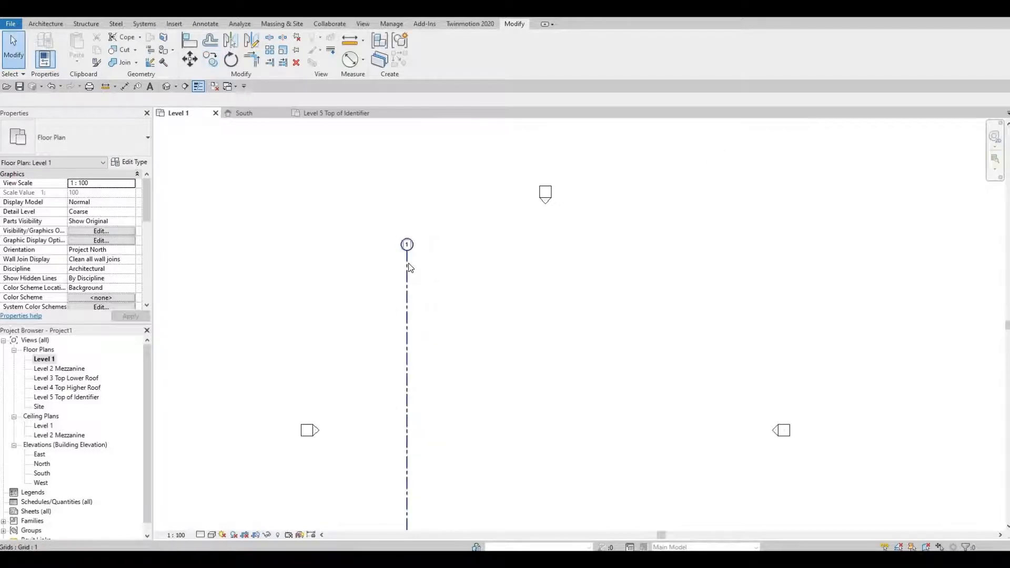
Step: Copy grid line 1 horizontally to the right by 12300 with the Multiple option enabled
left_click(408, 267)
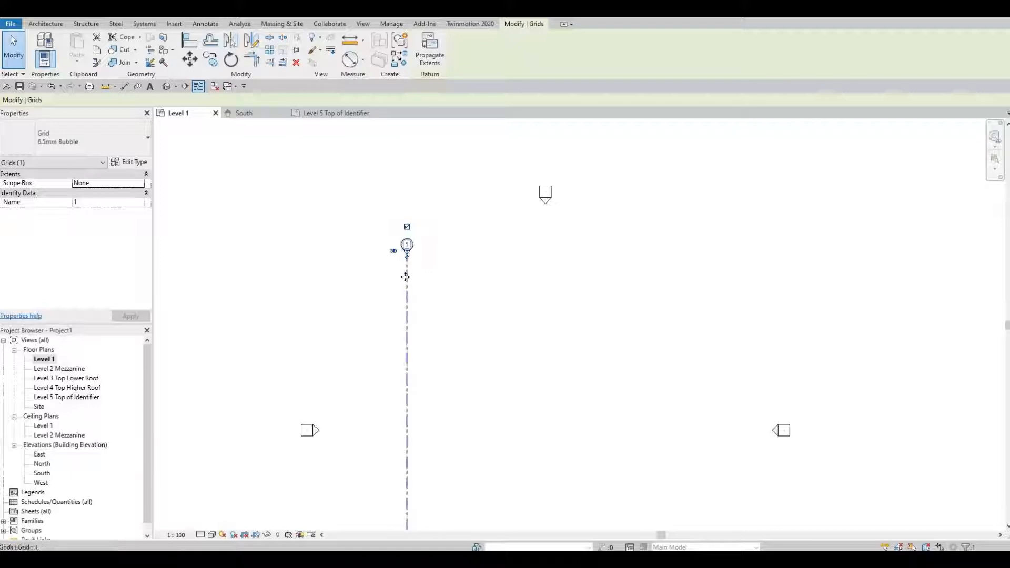
left_click(211, 60)
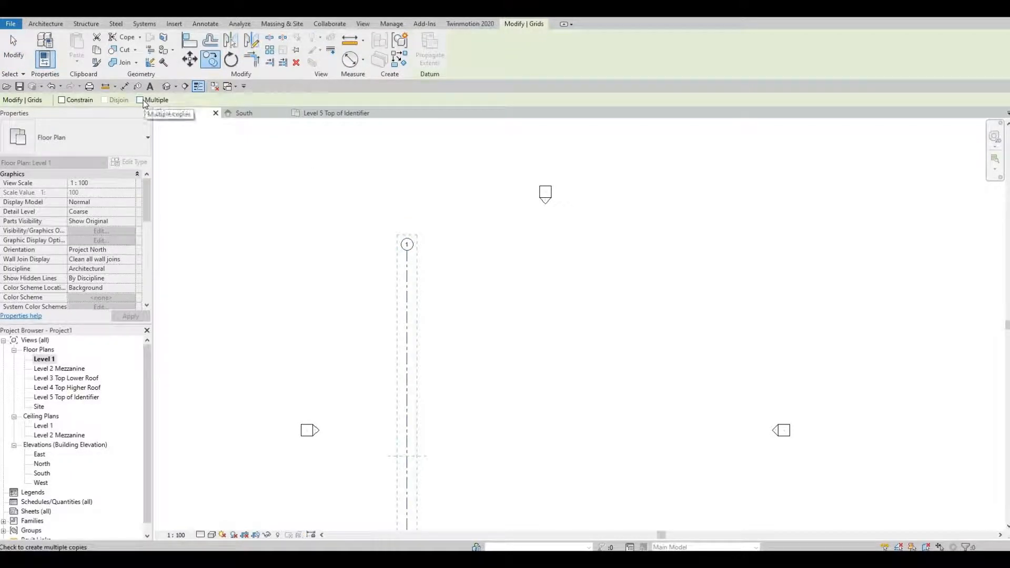
left_click(142, 102)
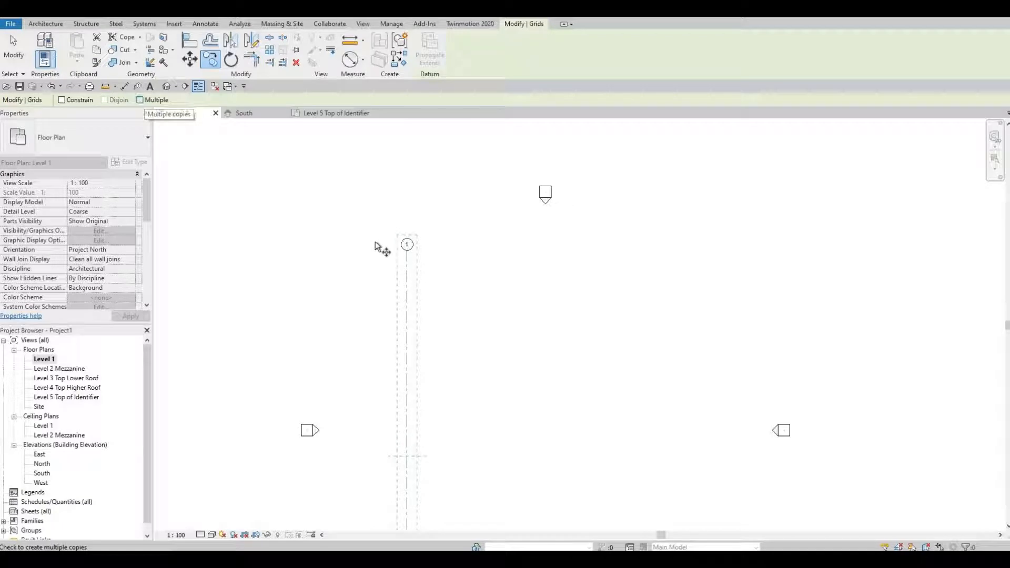
left_click(407, 269)
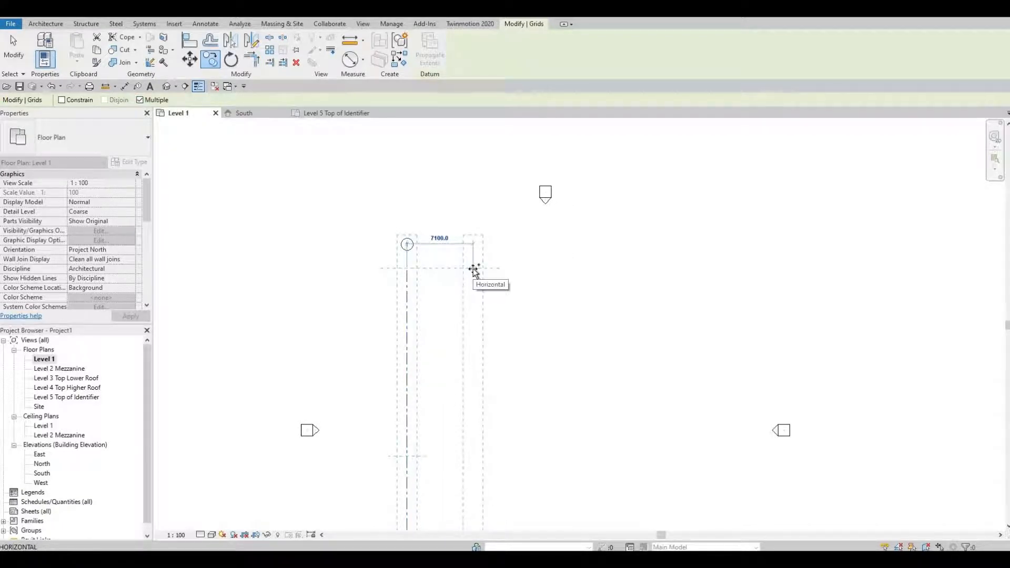
type("12300")
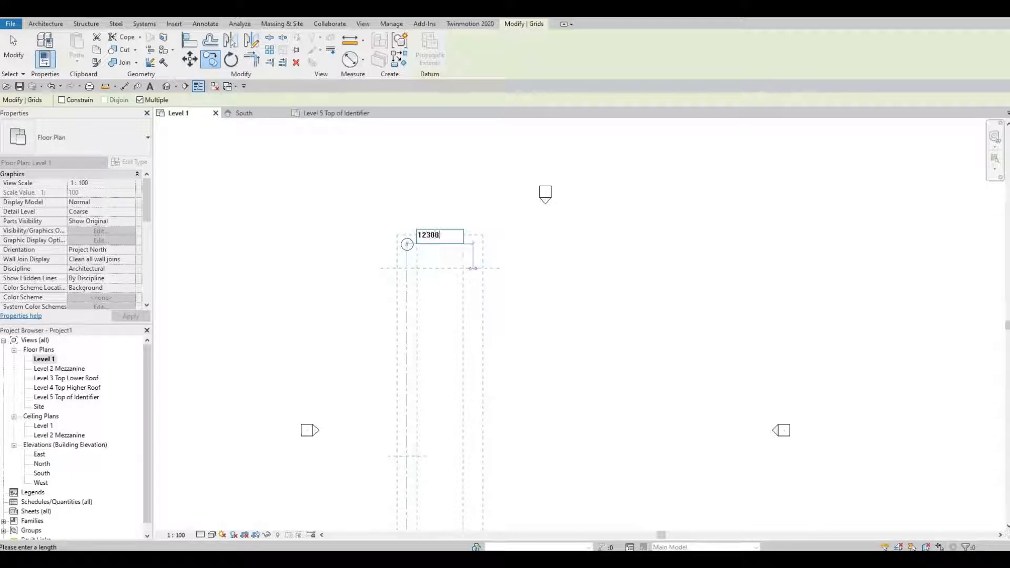
key("Return")
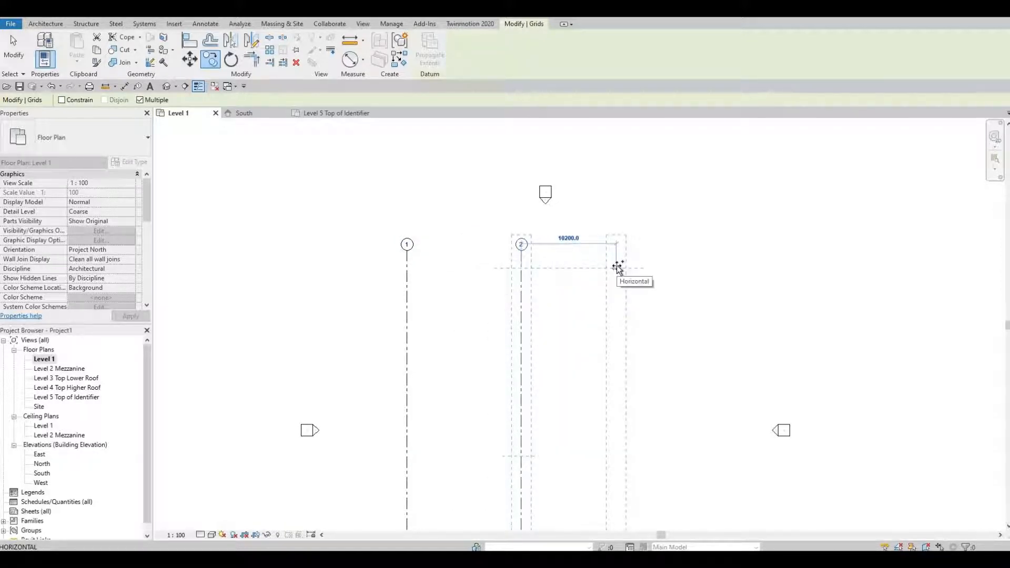
Step: Place three more grid line copies to the right of grid 2 at successive spacings of 8000, 4000 and 2000
type("8000")
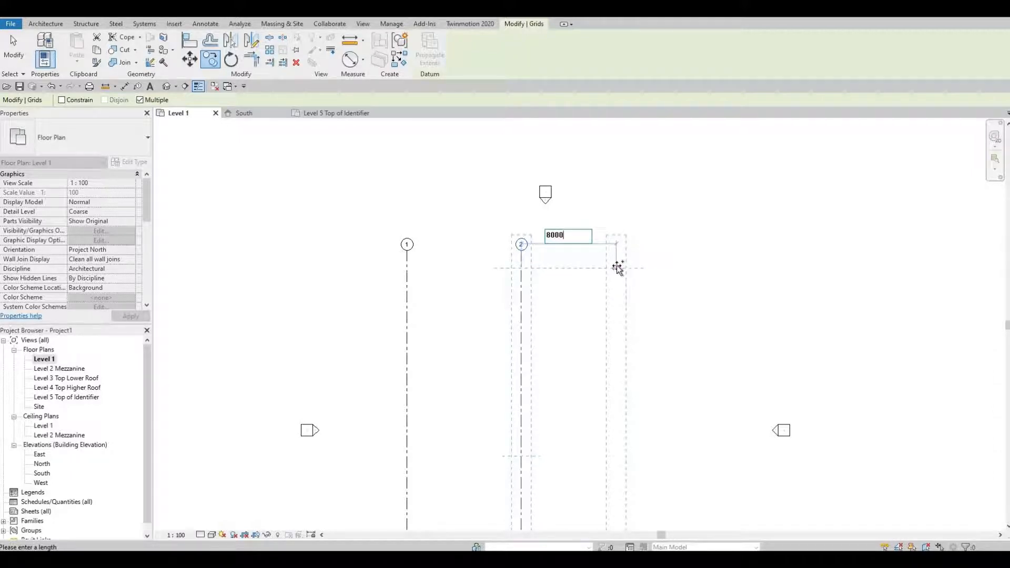
key("Return")
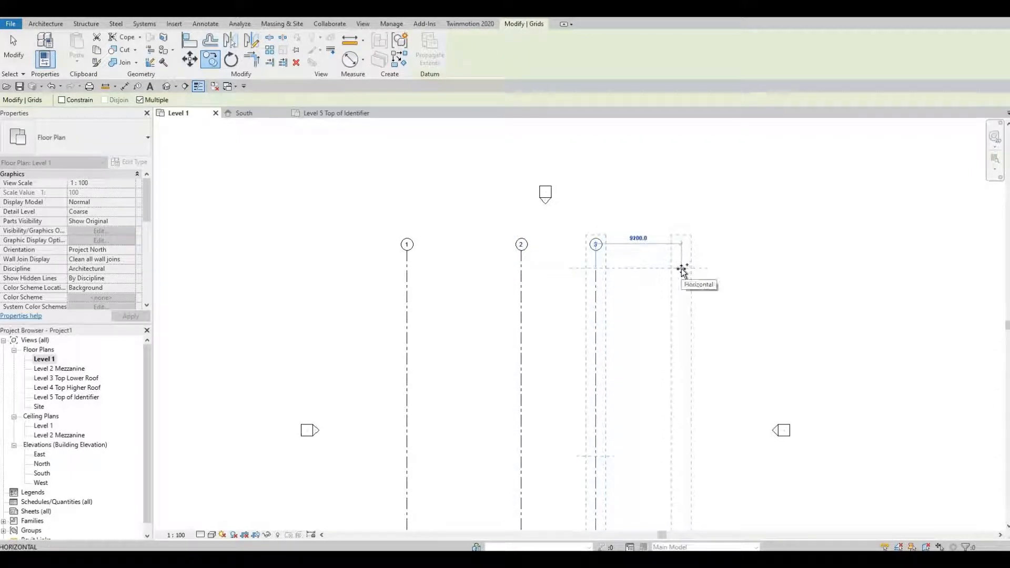
type("40")
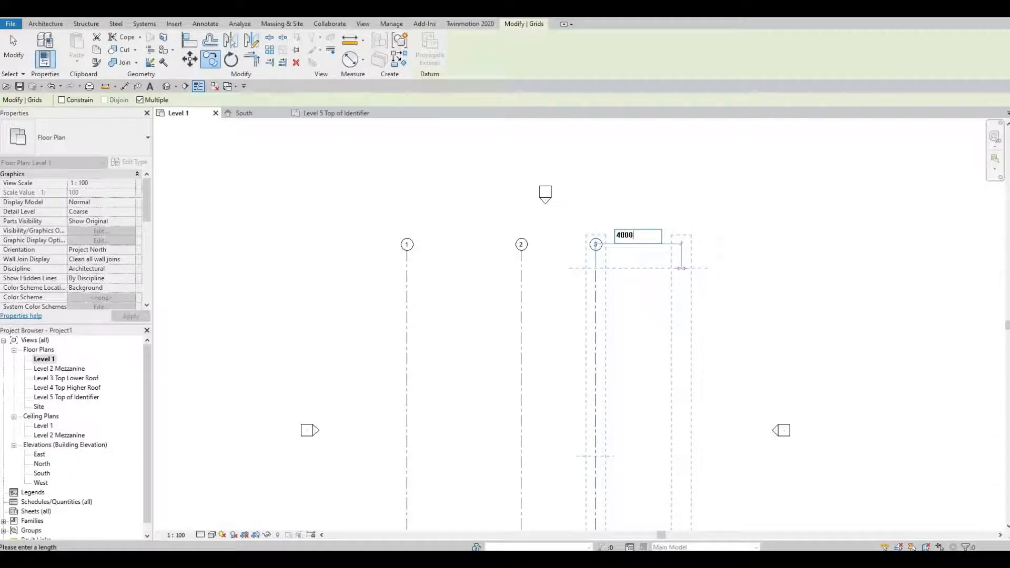
type("00")
key("Return")
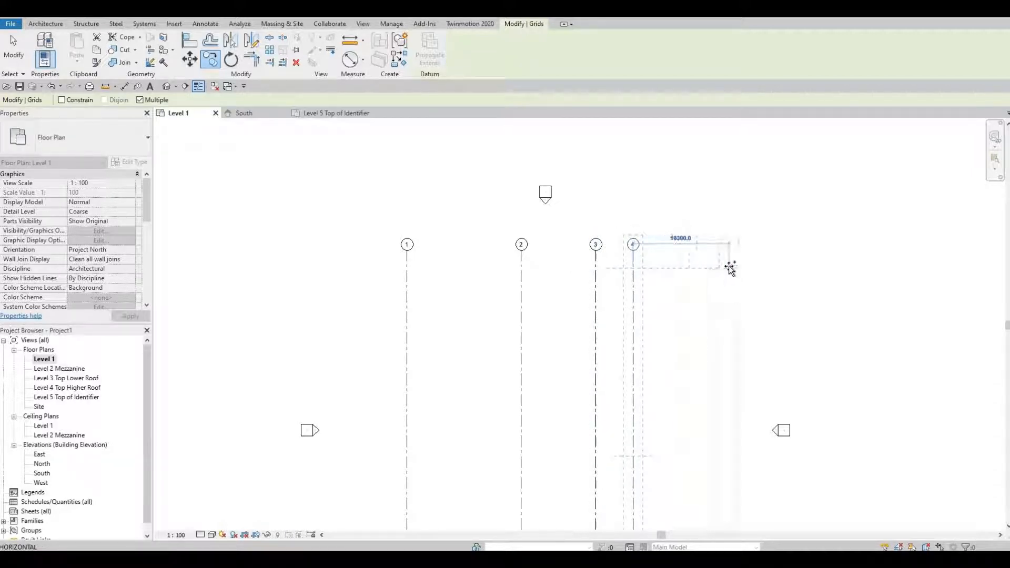
type("20")
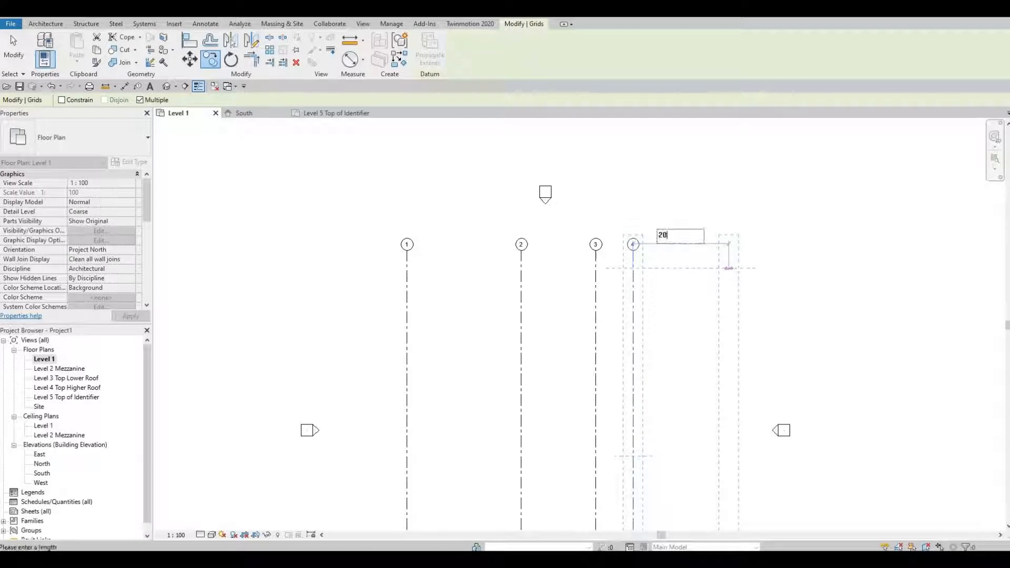
type("00")
key("Return")
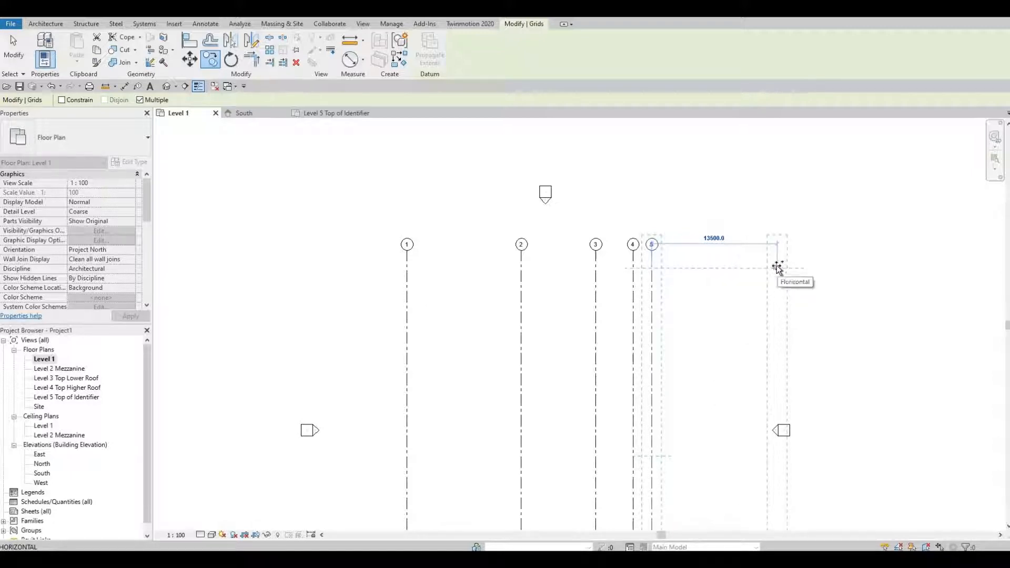
Step: Place four further grid line copies to the right of grid 5 at successive spacings of 5700, 3800, 5000 and 8000, and end the copying
type("5700")
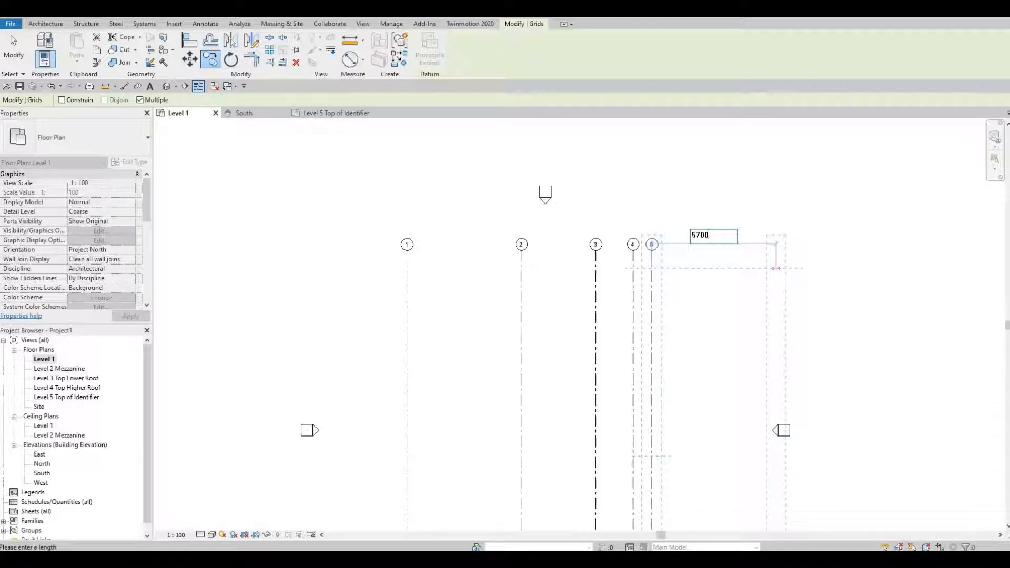
key("Return")
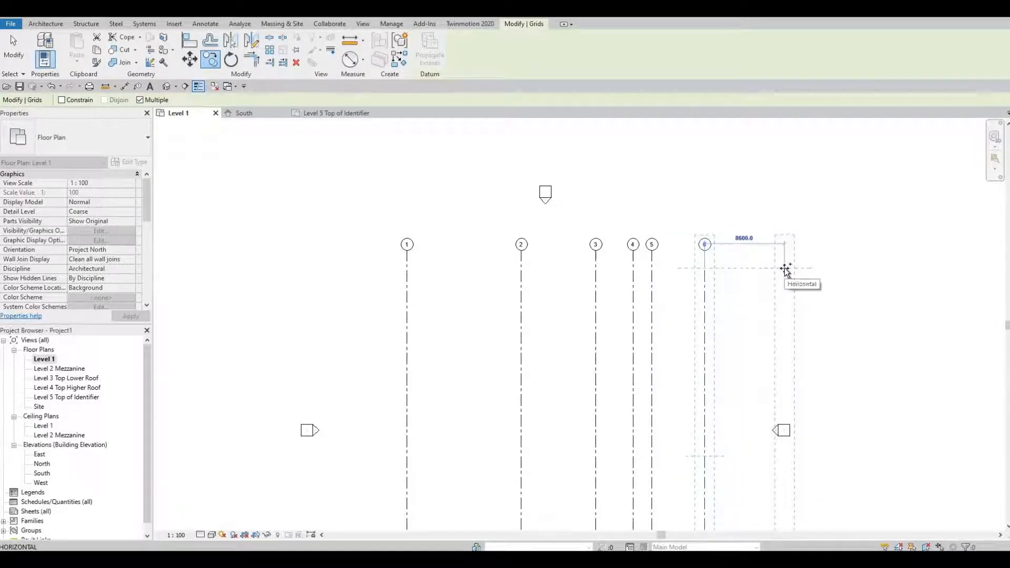
type("3800")
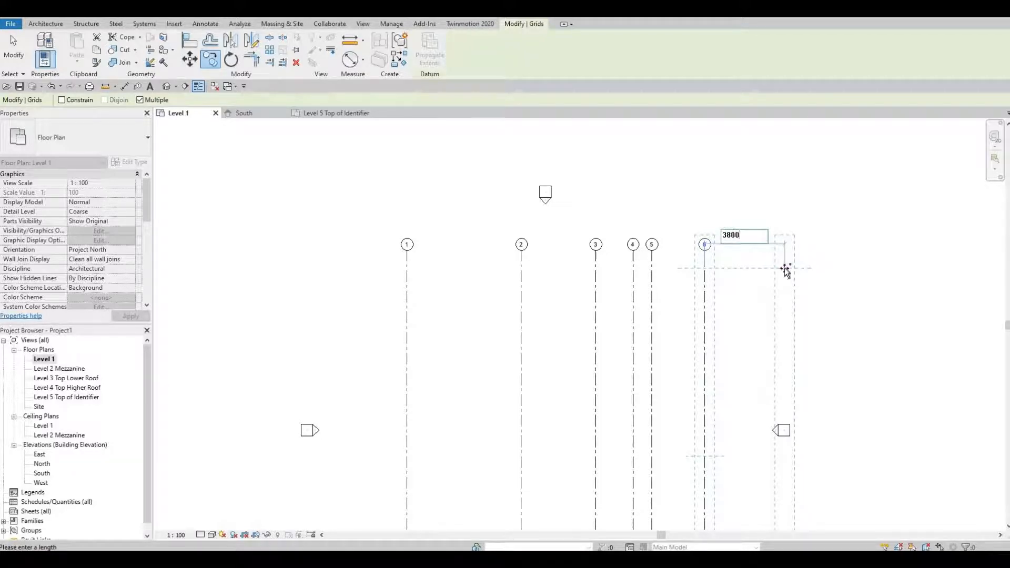
key("Return")
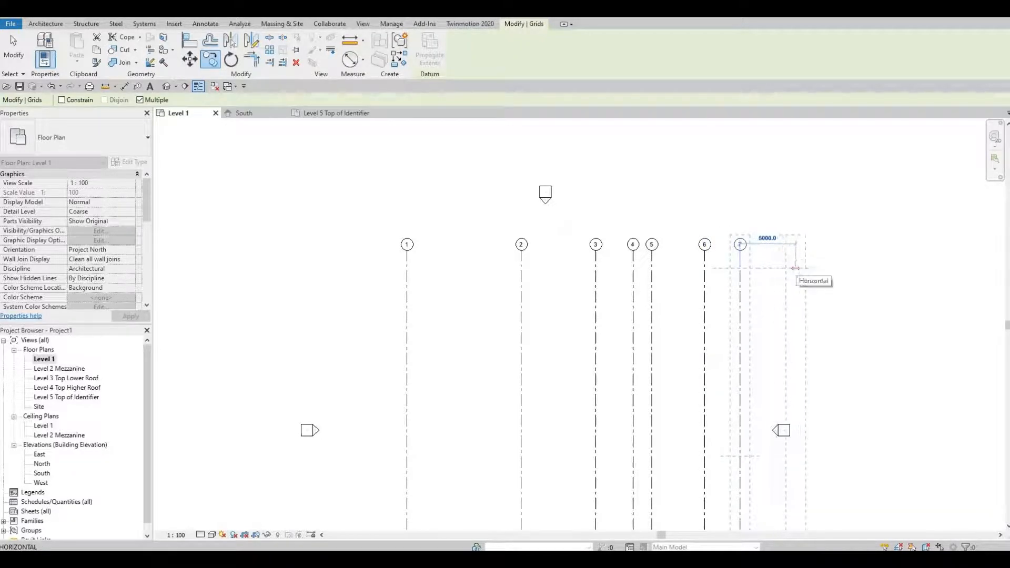
type("5000")
key("Return")
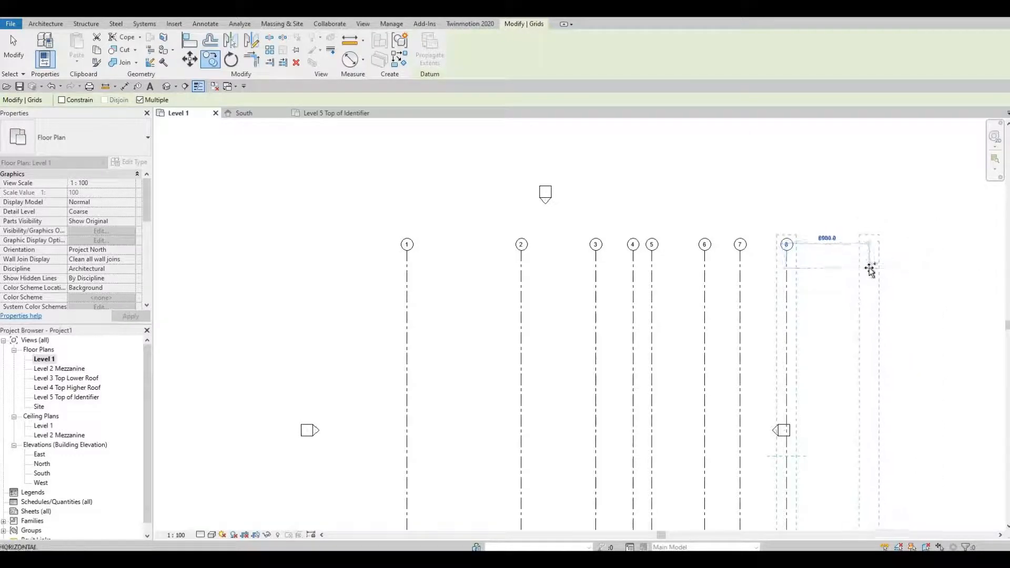
type("8")
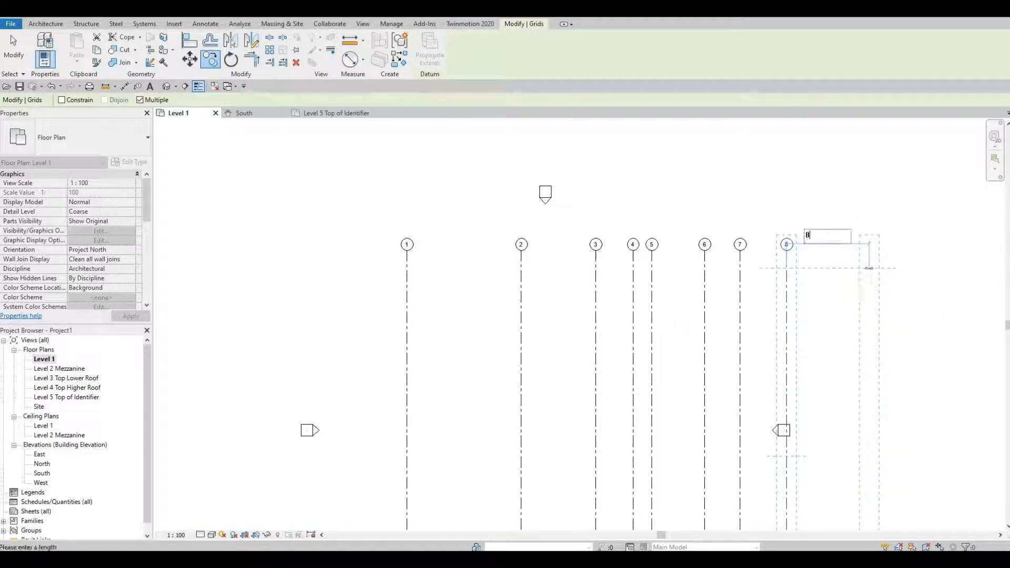
type("000")
key("Return")
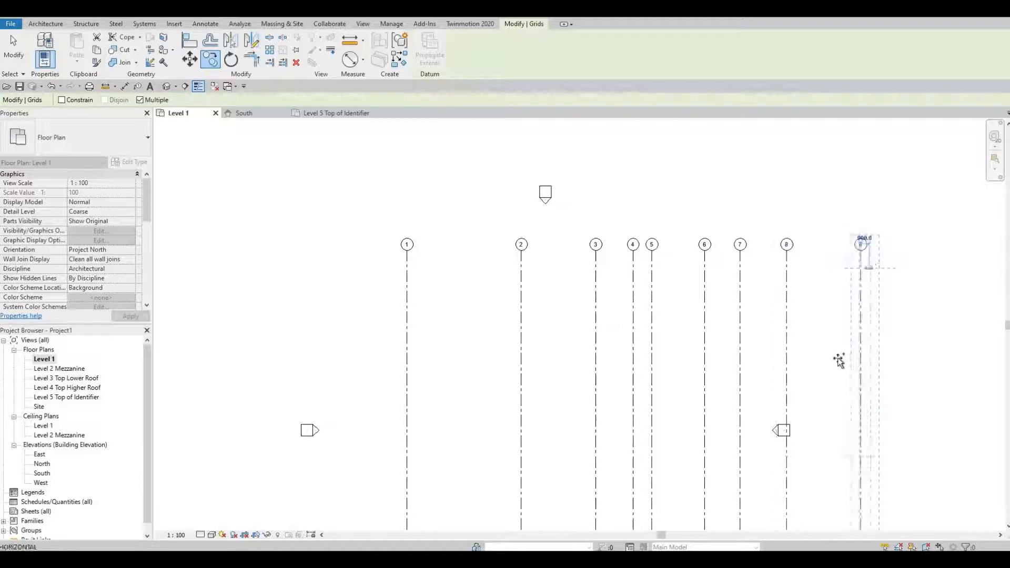
scroll(810, 295, "up", 1)
scroll(808, 286, "down", 3)
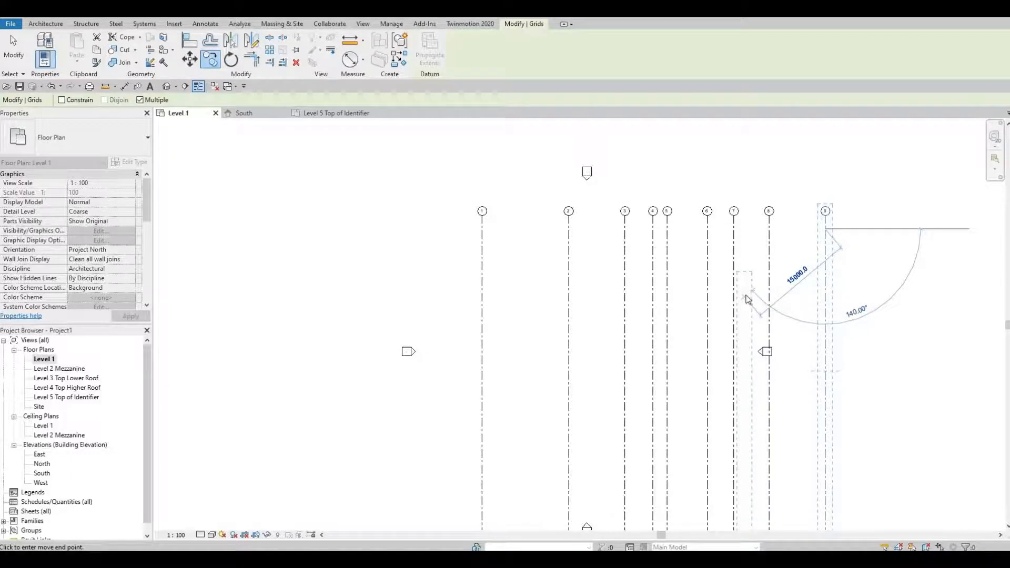
key("Escape")
key("Escape")
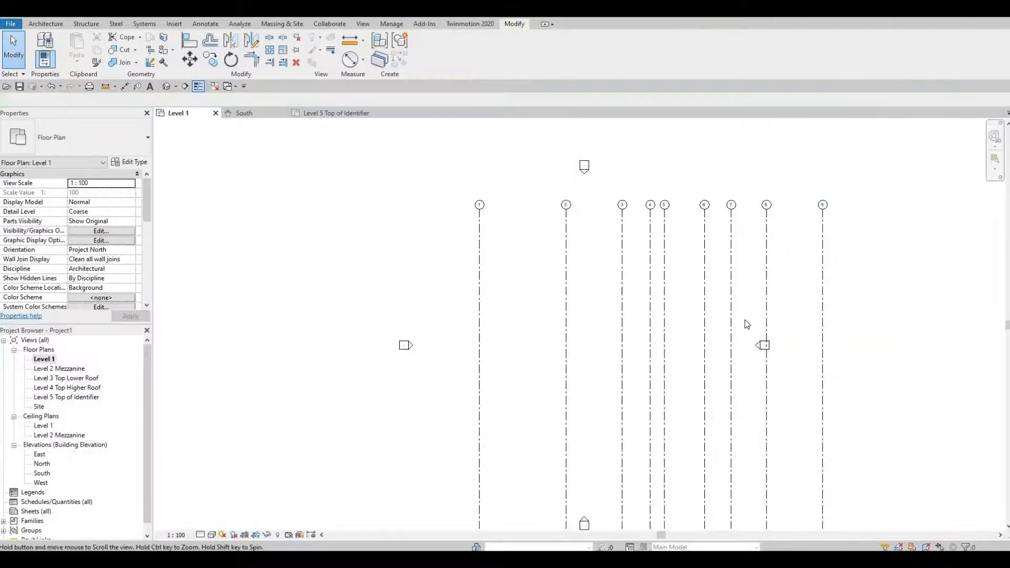
Step: Move the whole east elevation marker horizontally outward until it sits clear of grid line 9
scroll(746, 323, "down", 3)
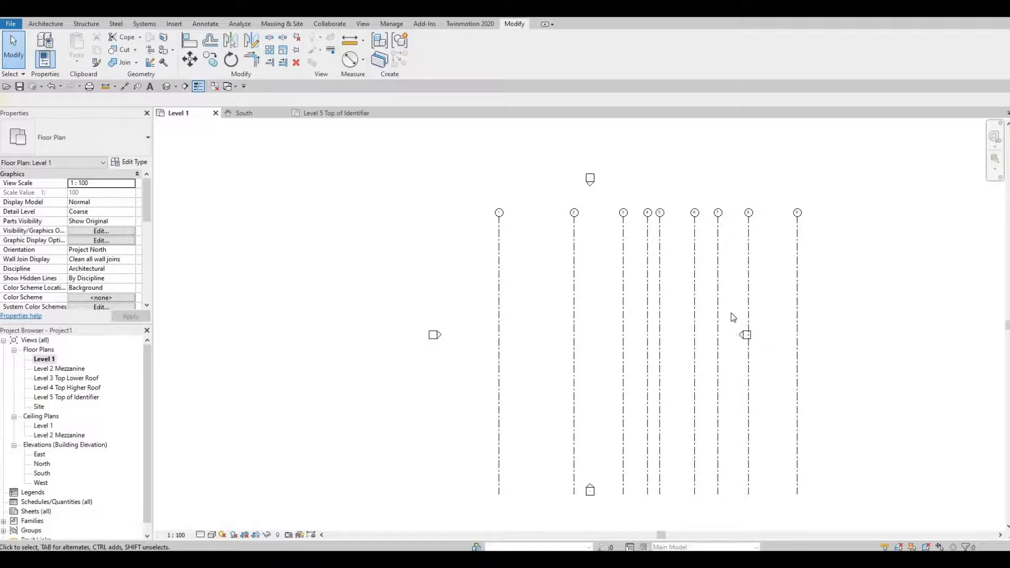
left_click_drag(729, 311, 776, 370)
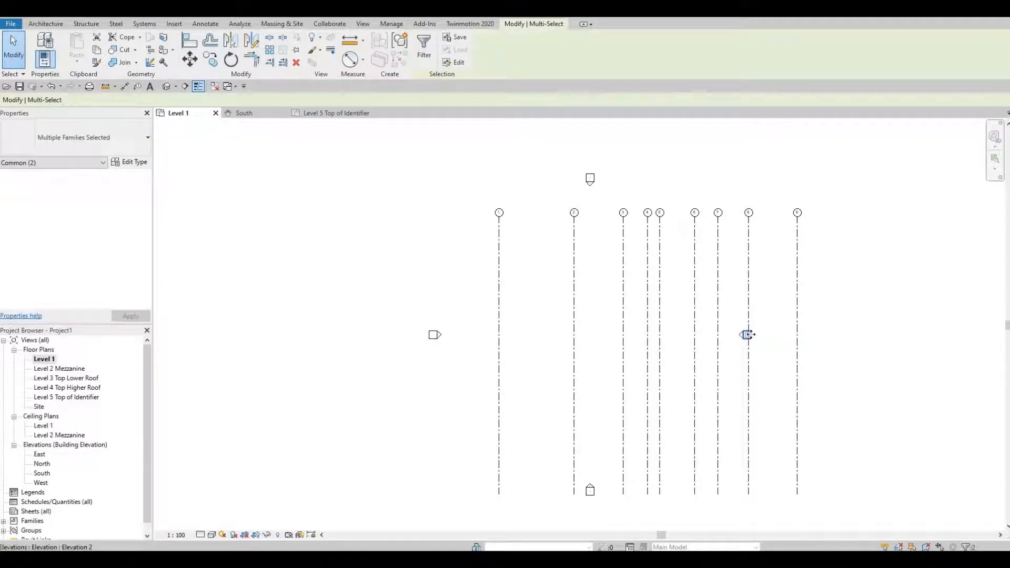
left_click_drag(747, 334, 869, 343)
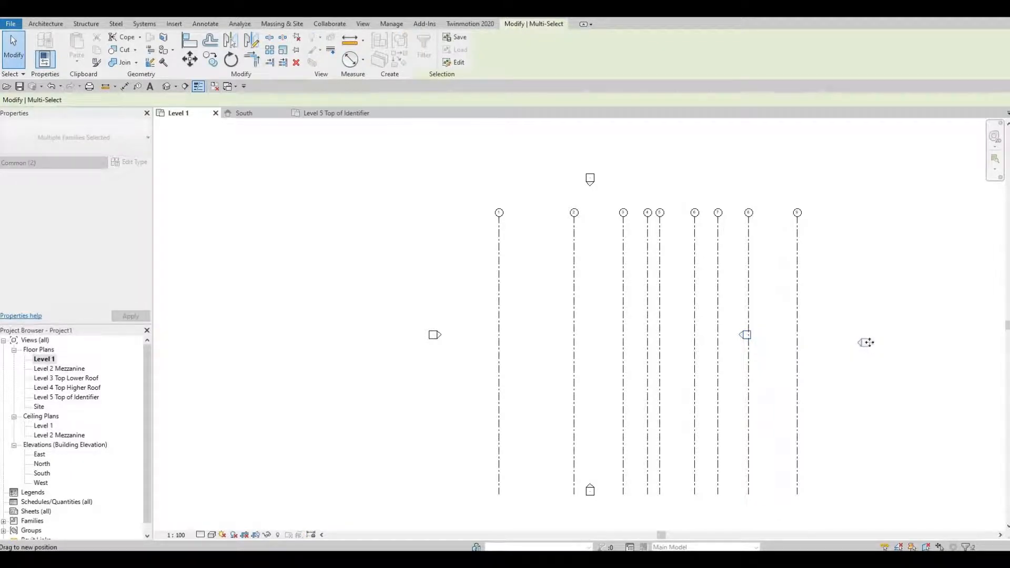
Step: Move the north and south elevation markers outward, roughly centred above and below the set of vertical grid lines
scroll(616, 191, "down", 3)
left_click(608, 192)
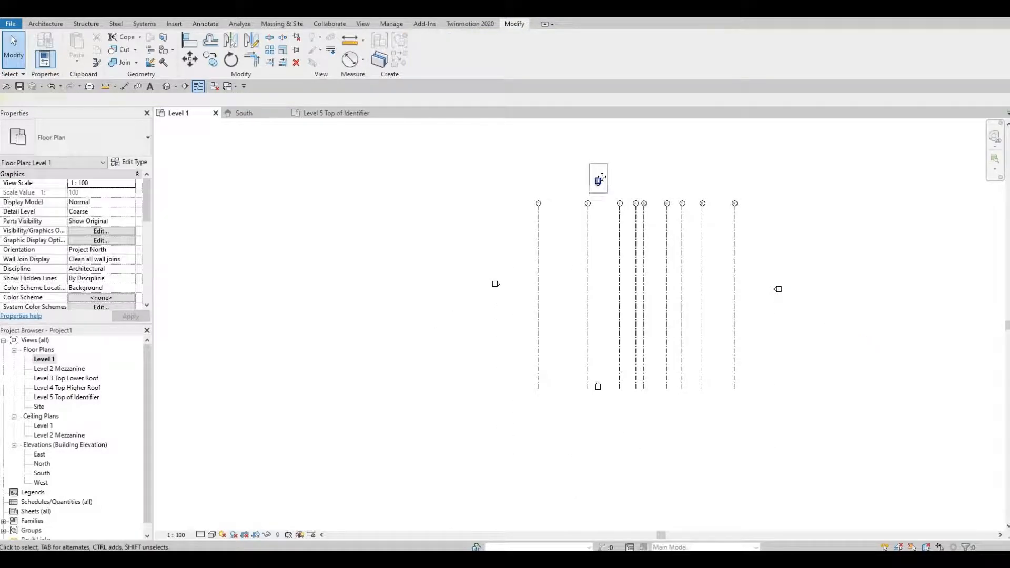
left_click(602, 178)
left_click_drag(597, 178, 631, 157)
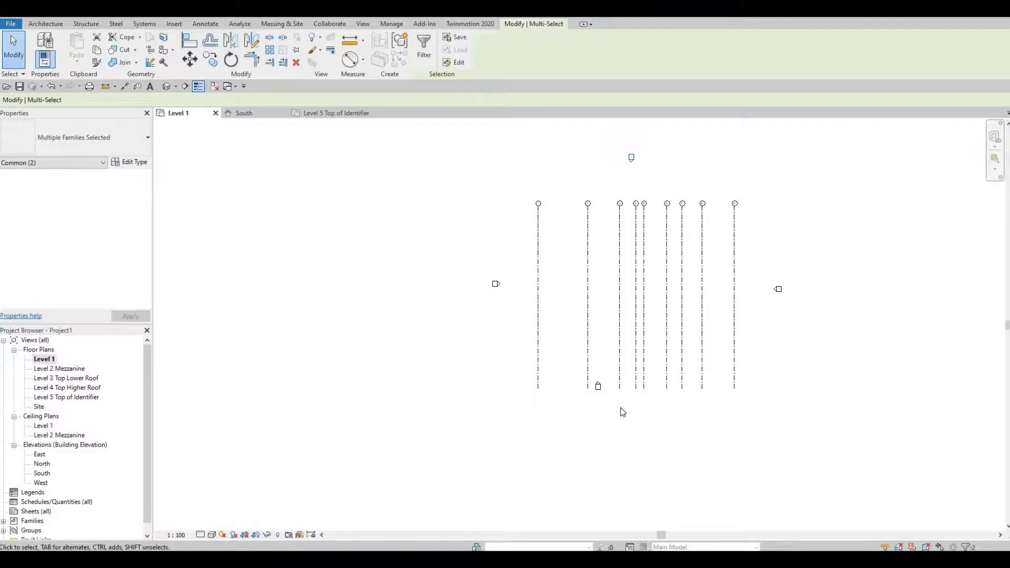
mouse_move(623, 412)
left_mouse_down()
mouse_move(571, 360)
mouse_move(641, 427)
left_mouse_up()
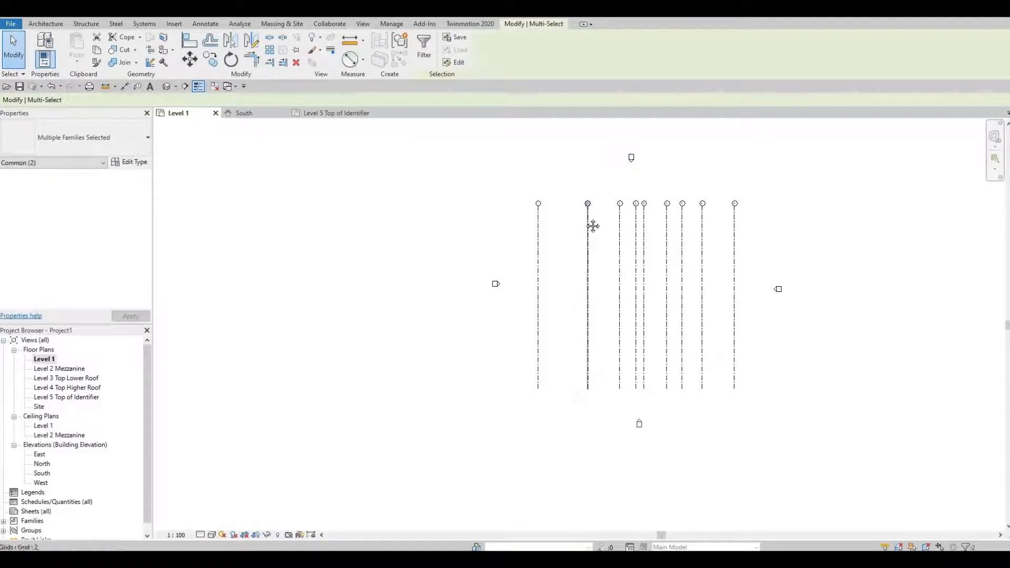
Step: Draw a horizontal grid line from beyond grid 9 to just past grid 1, a little below the upper bubbles
scroll(601, 228, "up", 2)
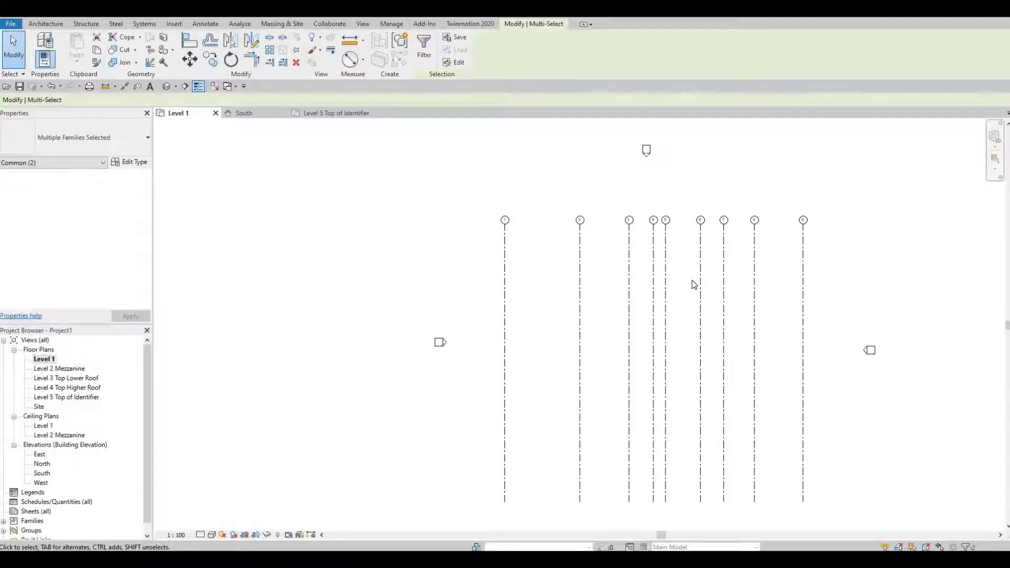
left_click(44, 25)
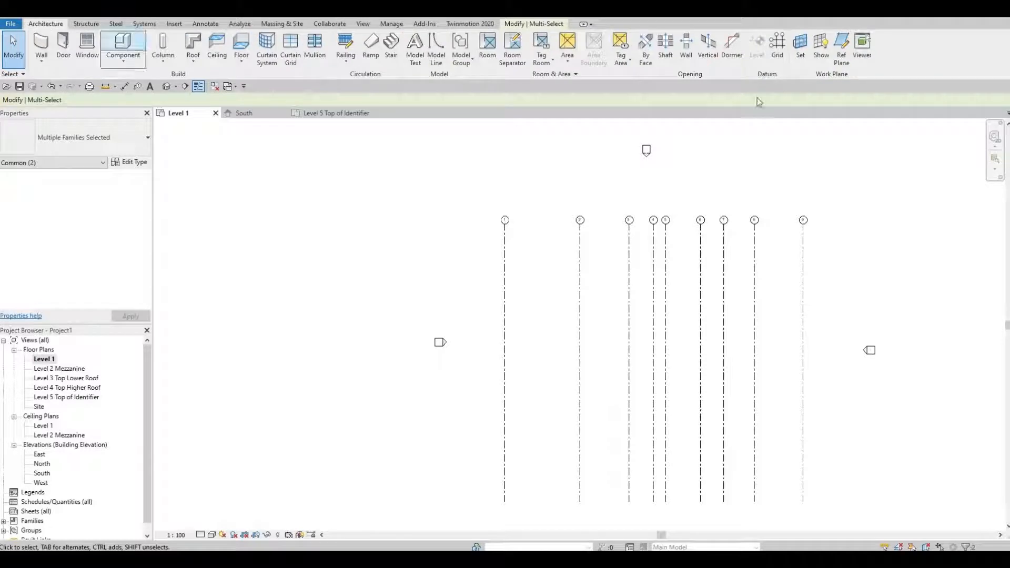
left_click(777, 47)
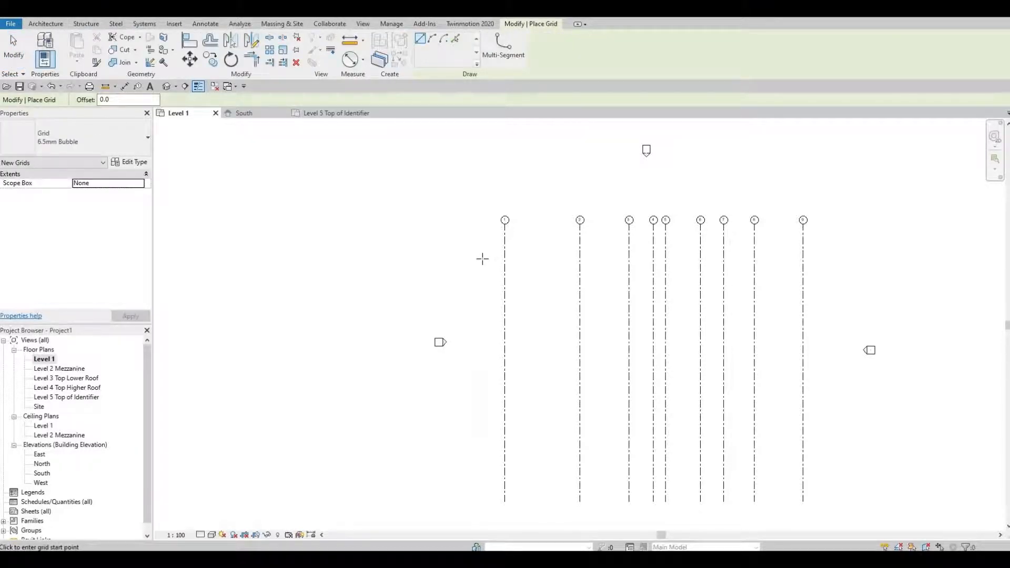
left_click(831, 258)
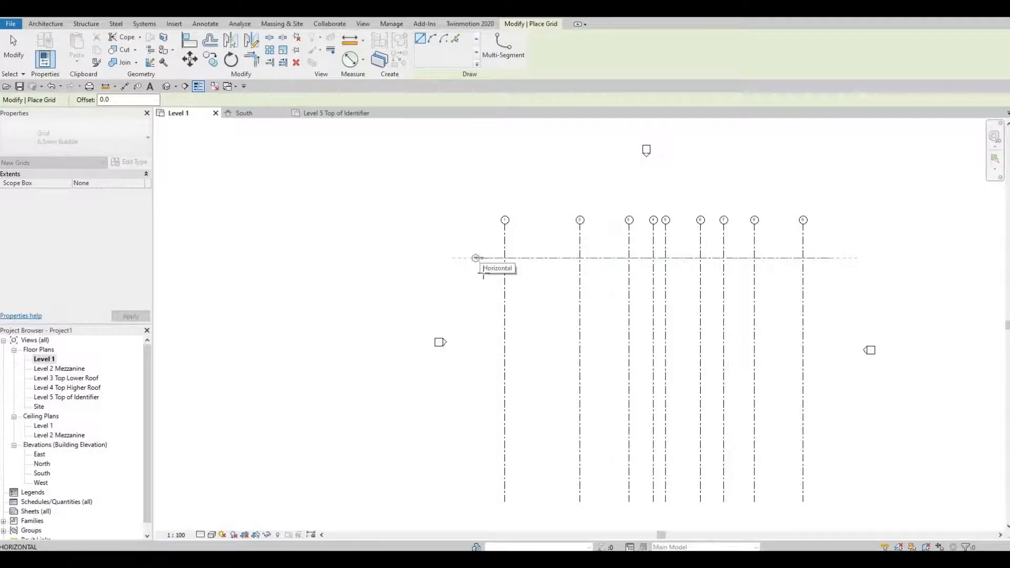
left_click(479, 258)
Step: End grid placement and rename the horizontal grid line as A in its bubble
scroll(481, 258, "up", 4)
scroll(466, 261, "up", 3)
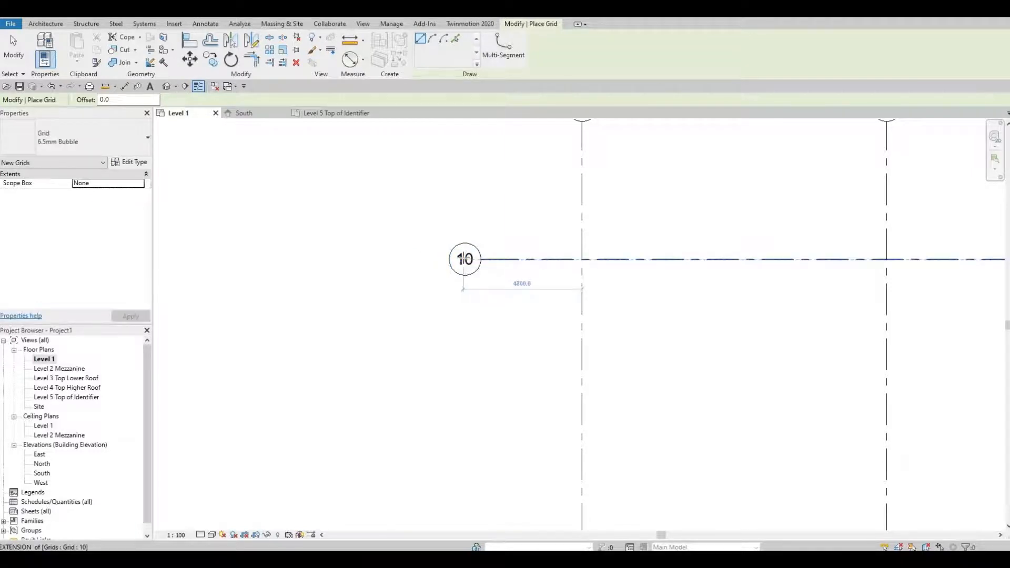
left_click(464, 258)
key("Escape")
key("Escape")
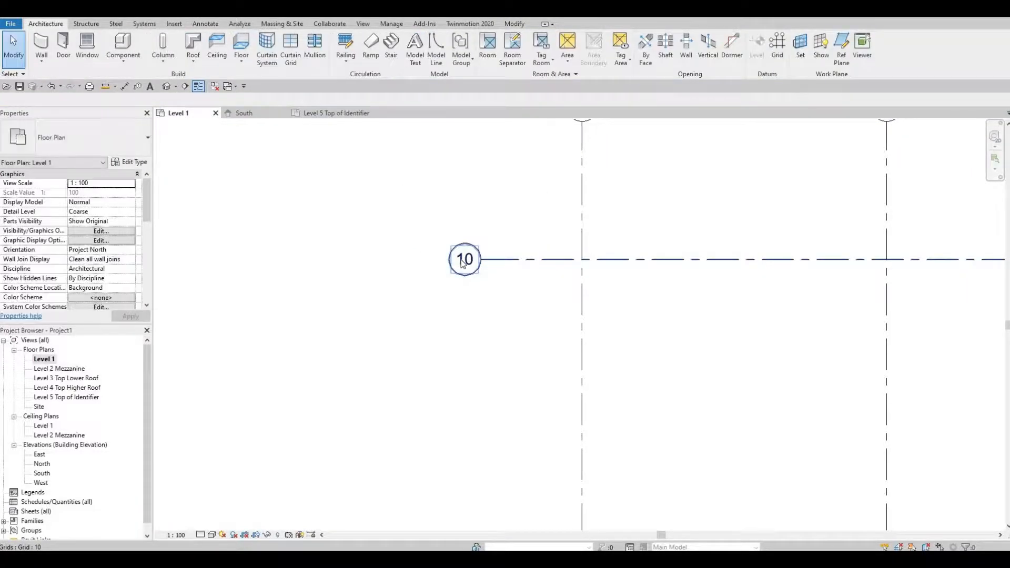
left_click(463, 261)
left_click(461, 260)
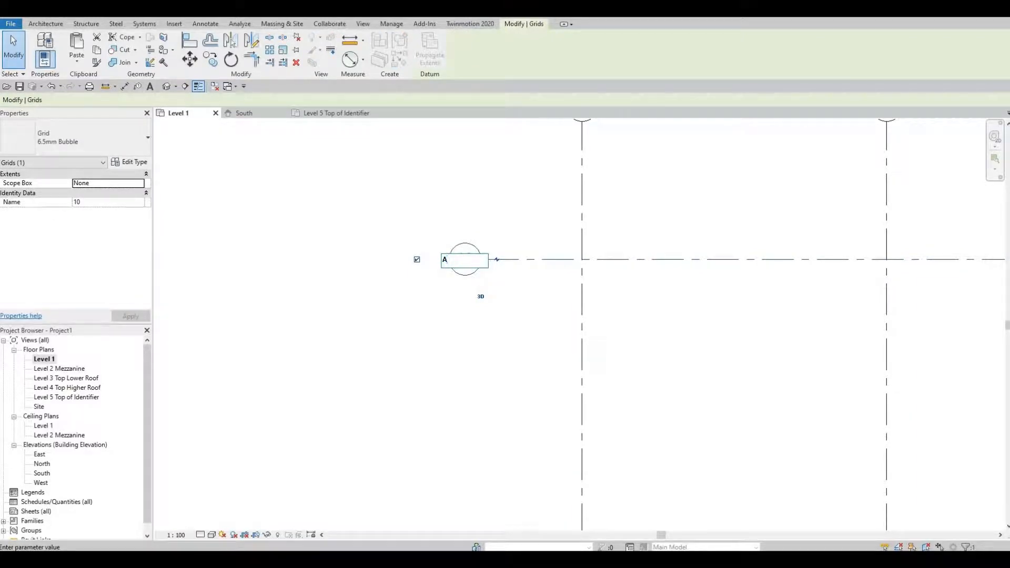
type("A")
key("Return")
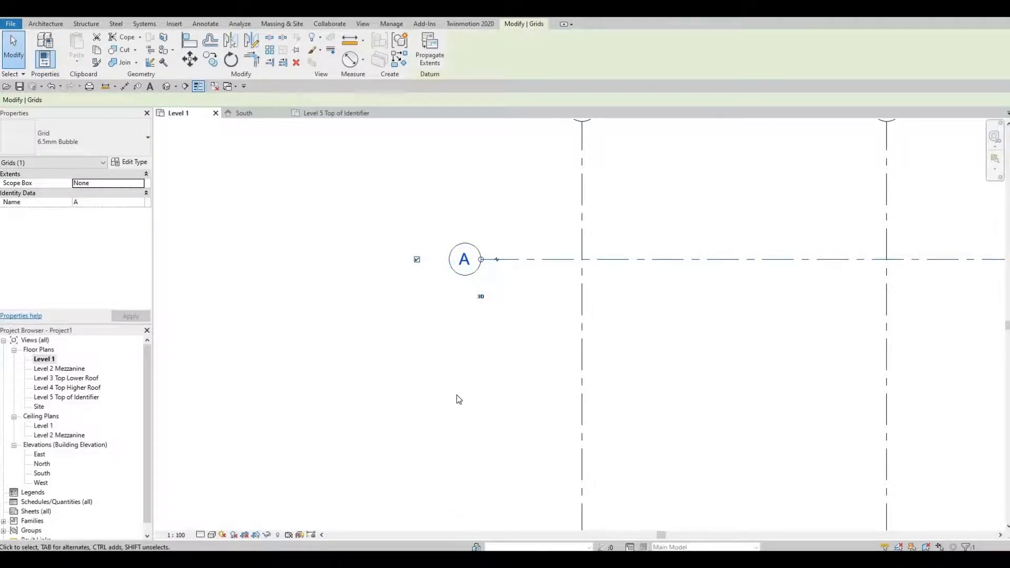
Step: Copy grid line A downward as multiple copies, placing the first at 7000 mm and the second a further 9000 mm below
scroll(489, 405, "down", 4)
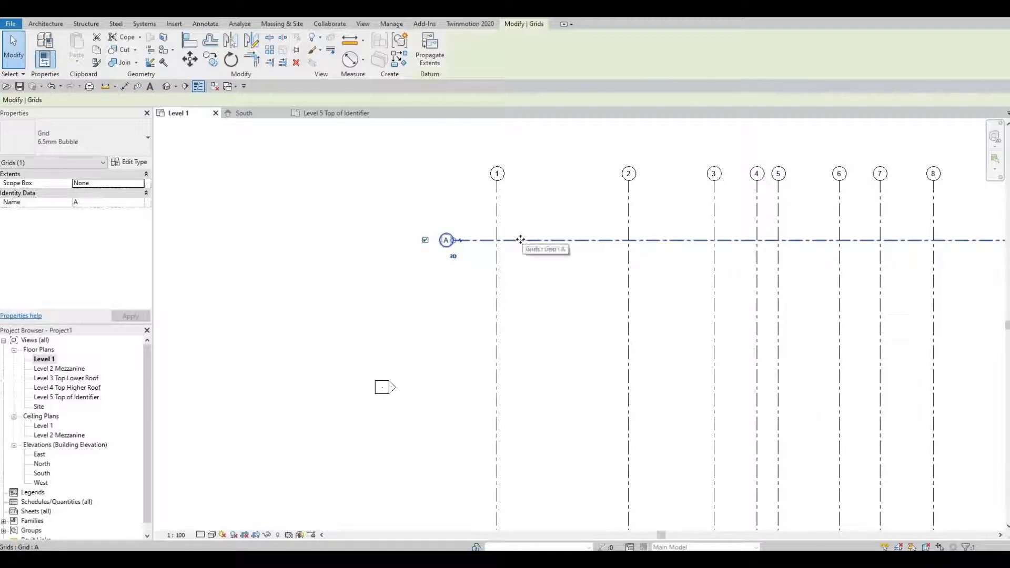
left_click(210, 62)
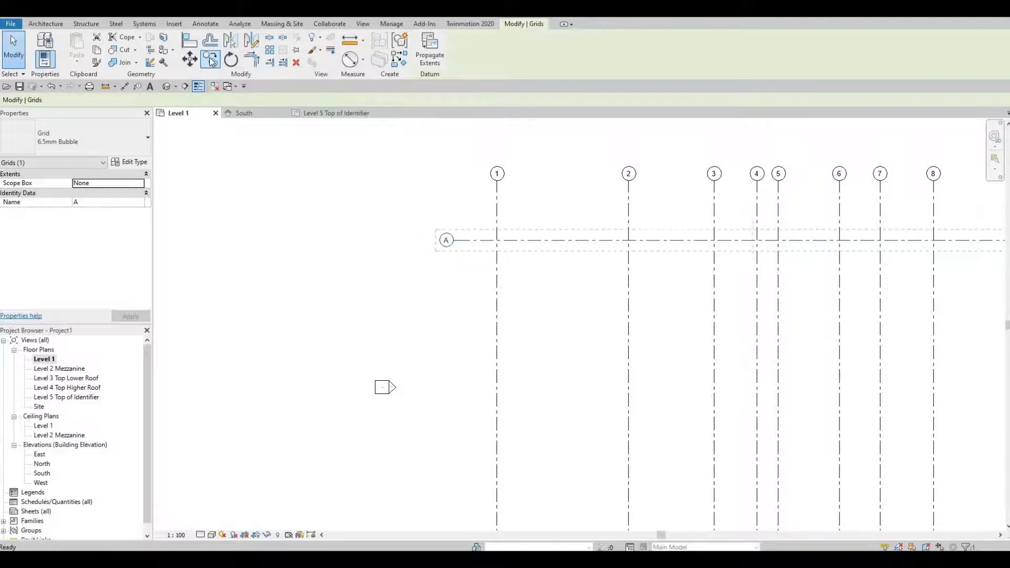
left_click(477, 241)
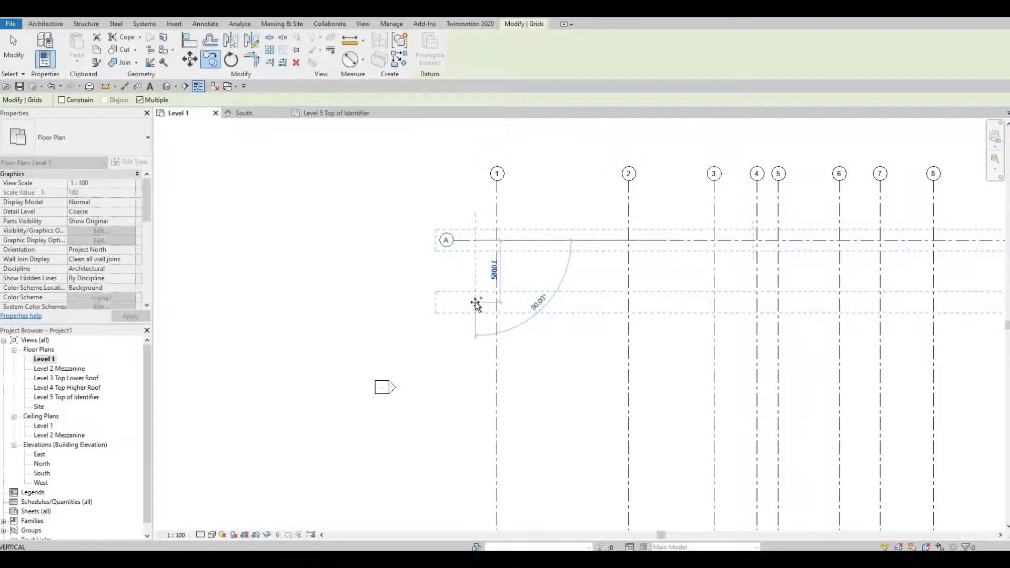
type("700")
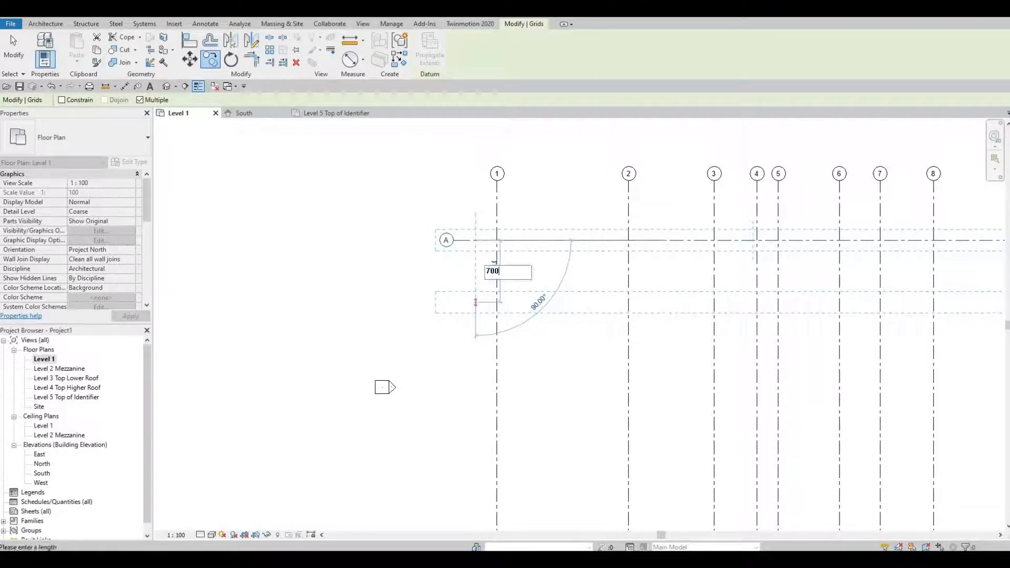
type("0")
key("Return")
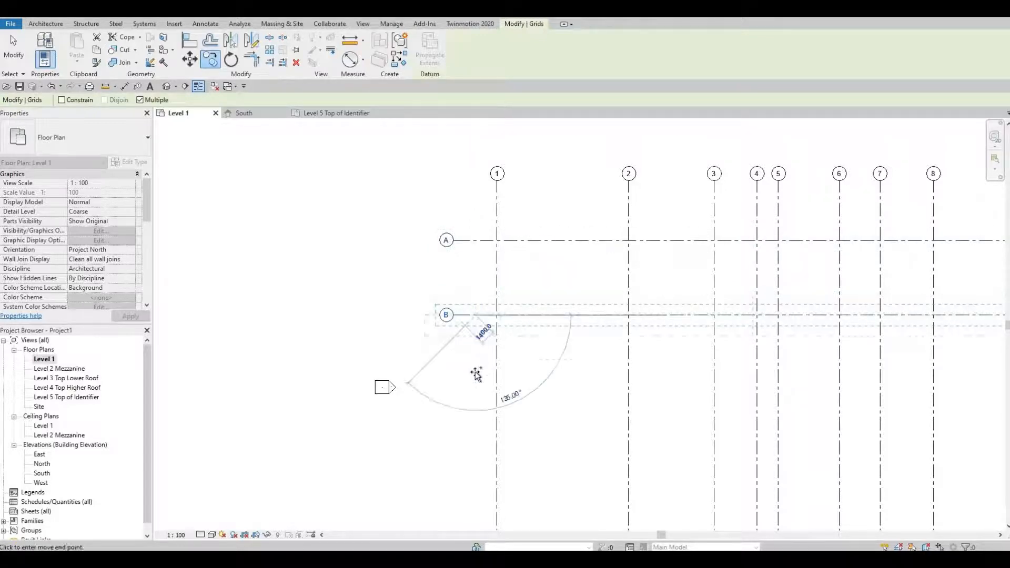
type("9000")
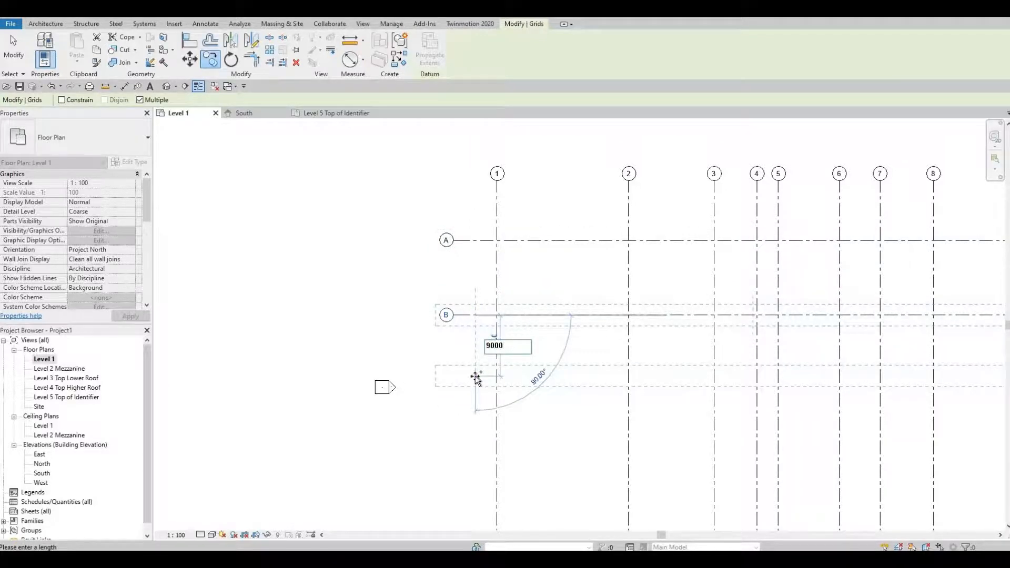
key("Return")
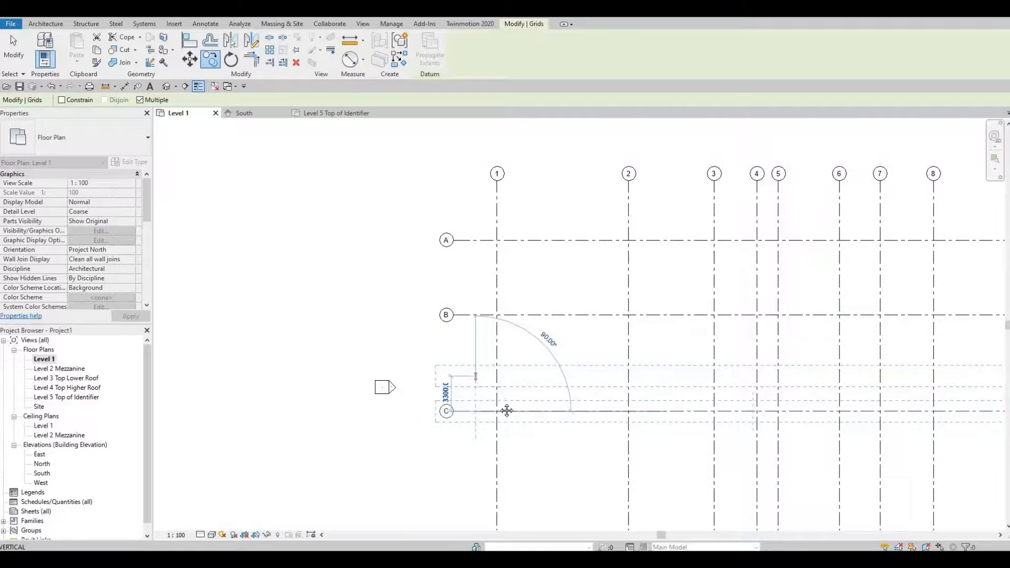
Step: Add two more copies below grid C, spaced 7500 mm and then 7000 mm, and finish copying
scroll(476, 377, "down", 1)
middle_click_drag(501, 401, 488, 222)
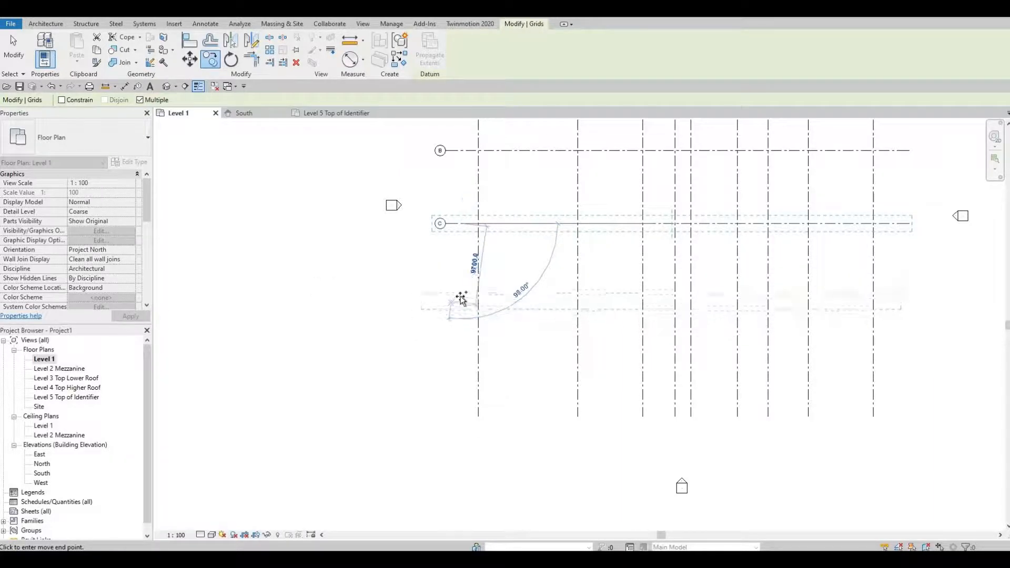
type("7500")
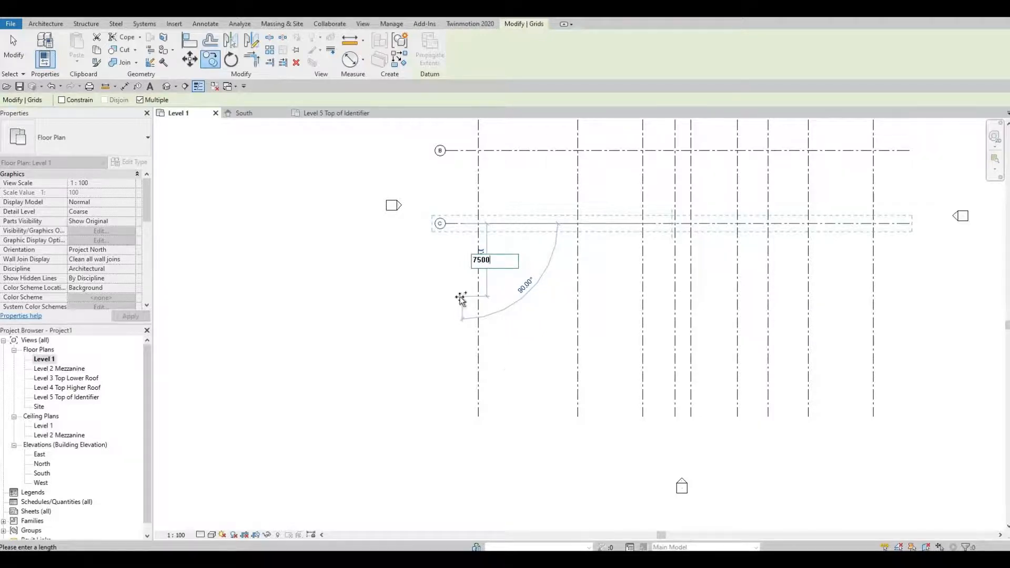
key("Return")
scroll(627, 300, "down", 1)
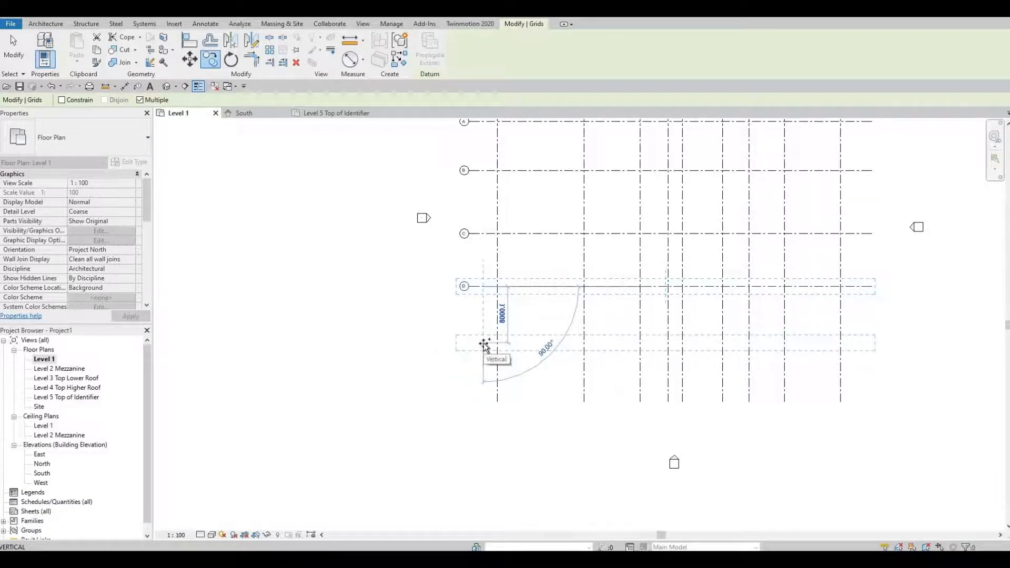
type("700")
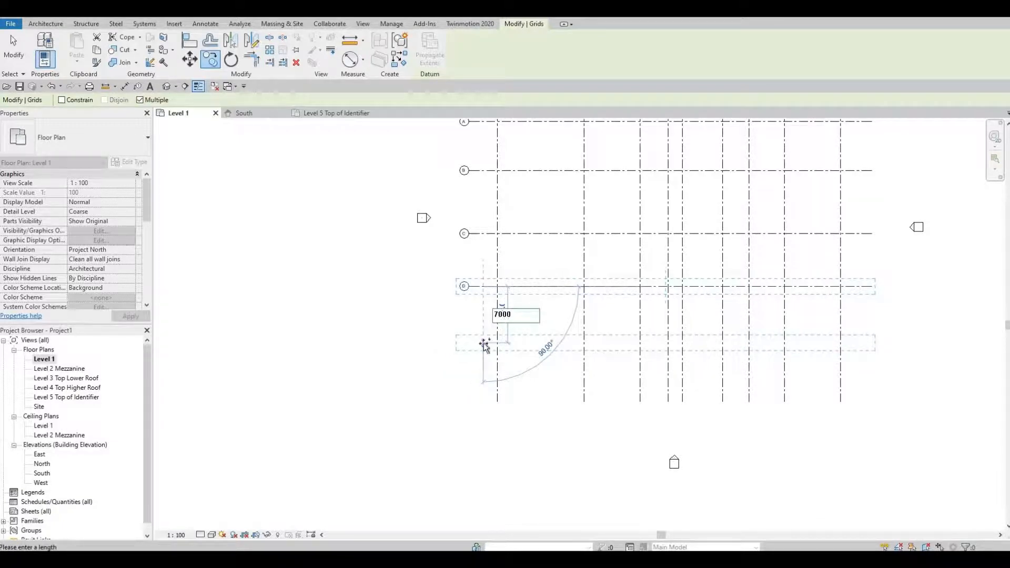
type("0")
key("Return")
key("Escape")
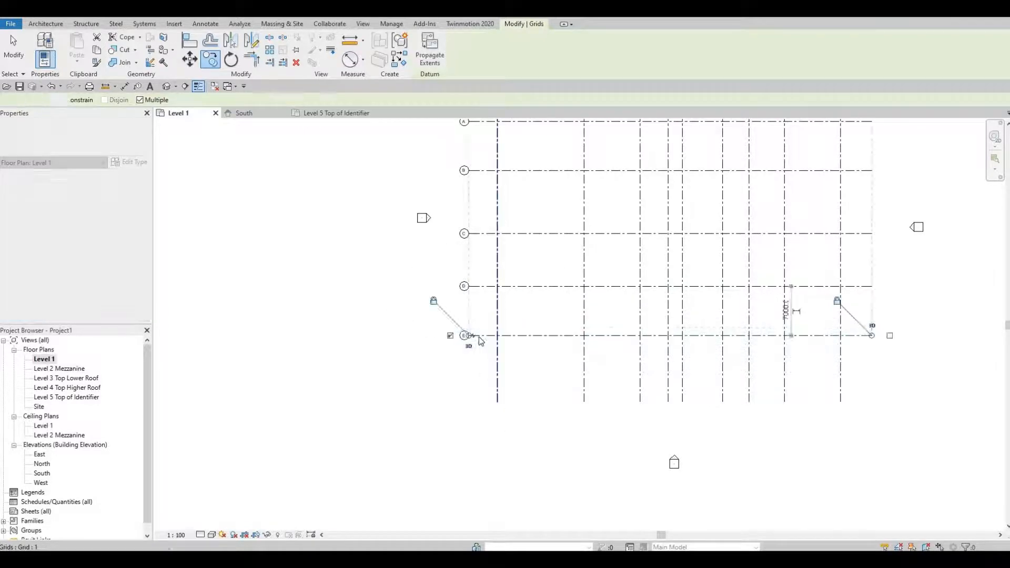
key("Escape")
Step: Start a wall with the Generic - 300mm type and duplicate that type as Exterior Wall 1
scroll(535, 323, "up", 3)
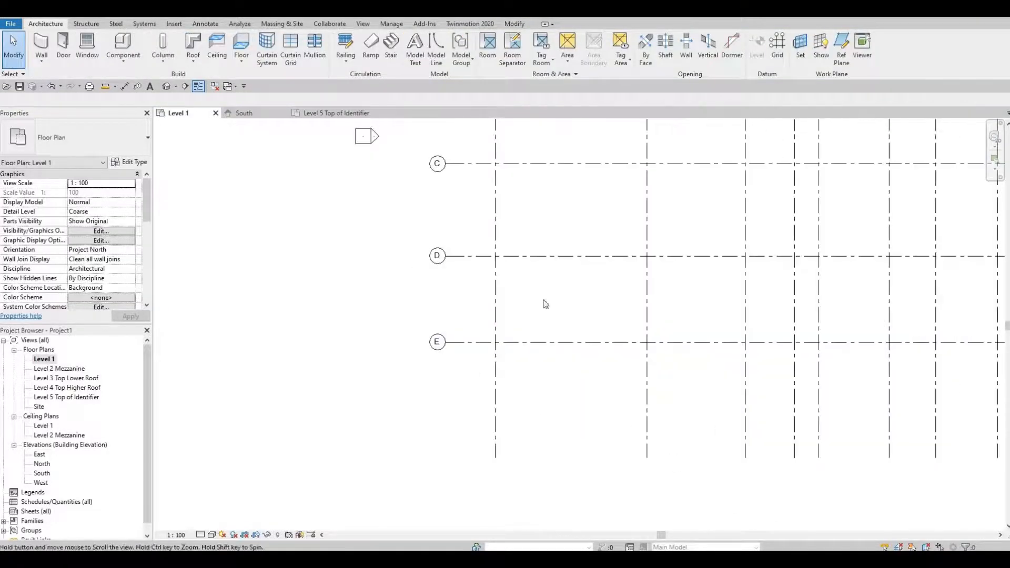
scroll(546, 304, "down", 5)
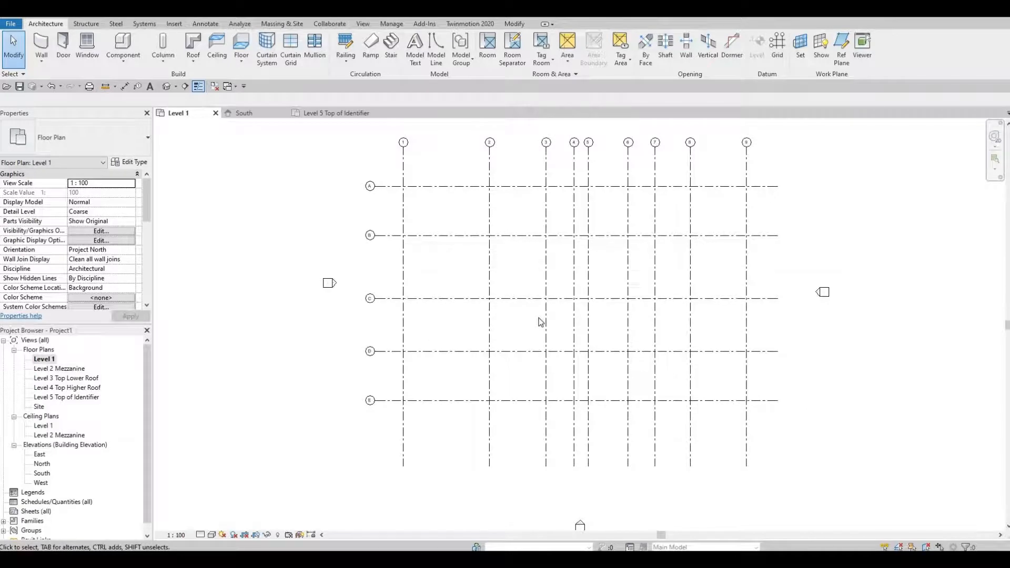
middle_click_drag(540, 318, 498, 316)
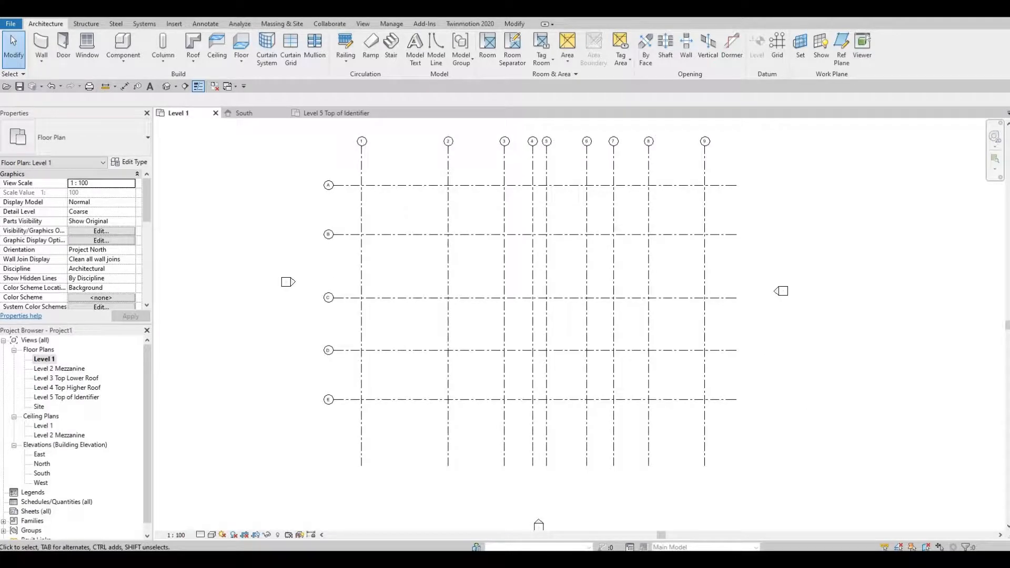
left_click(39, 46)
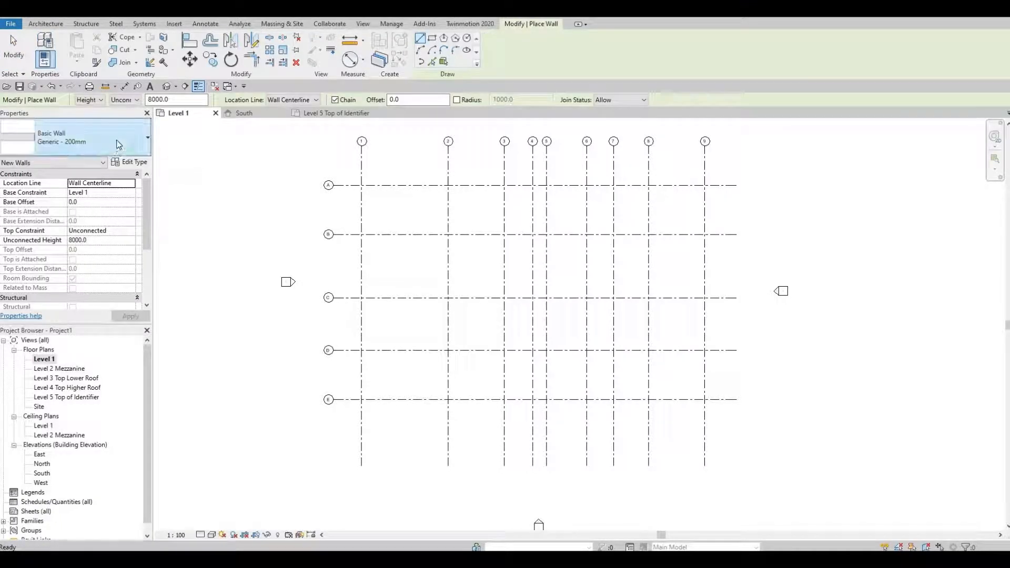
left_click(116, 142)
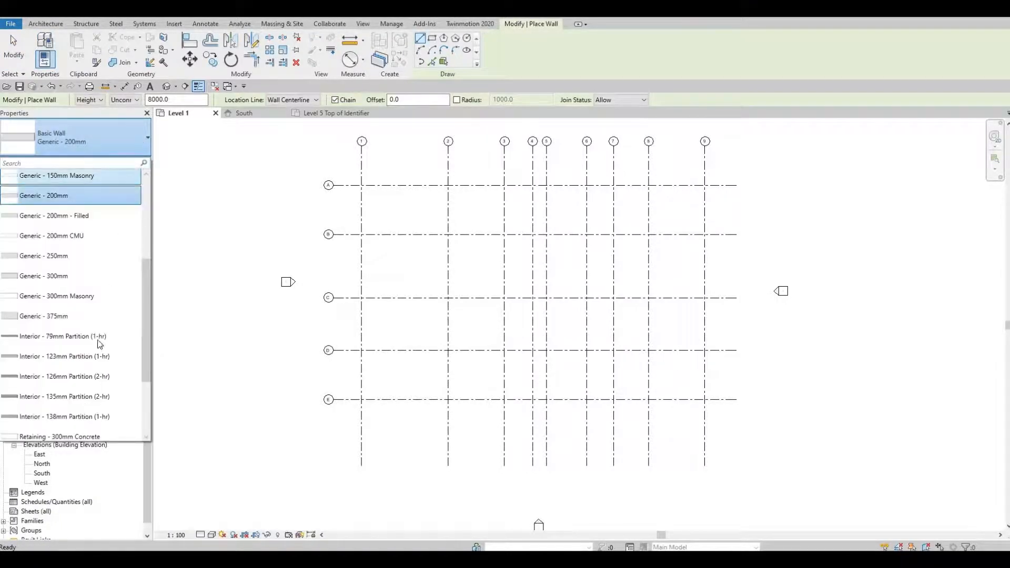
scroll(90, 316, "down", 1)
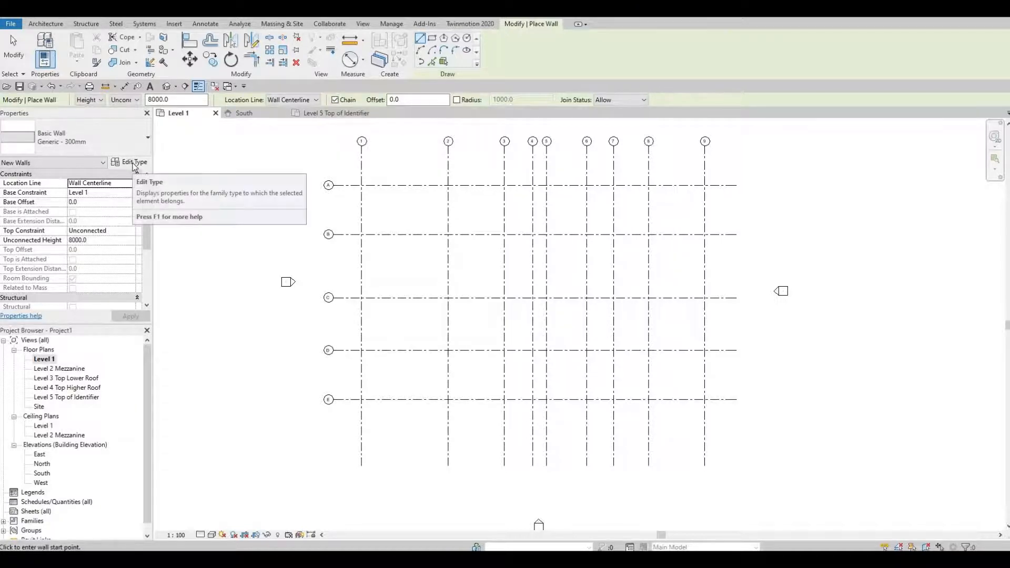
left_click(134, 164)
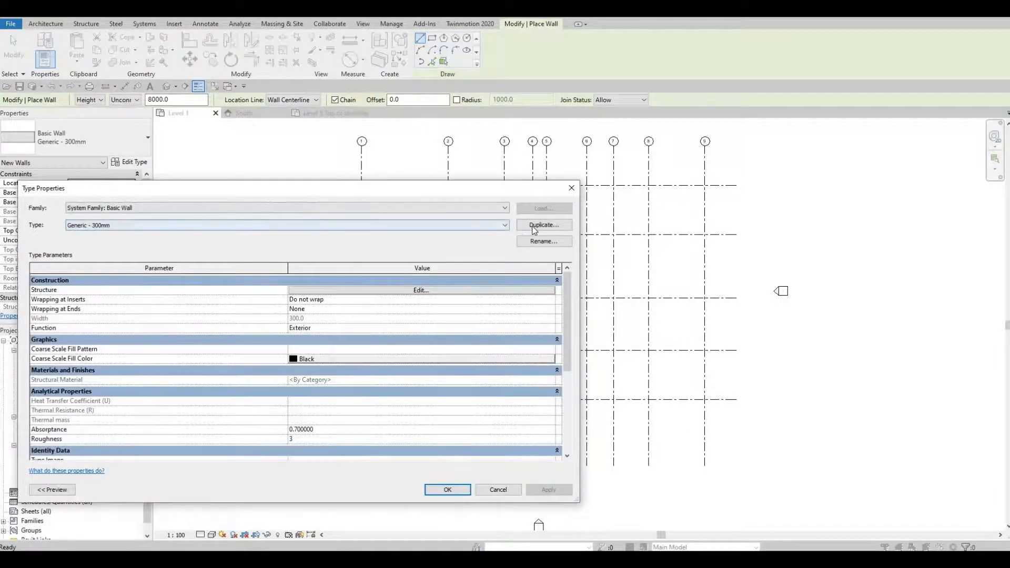
left_click(533, 227)
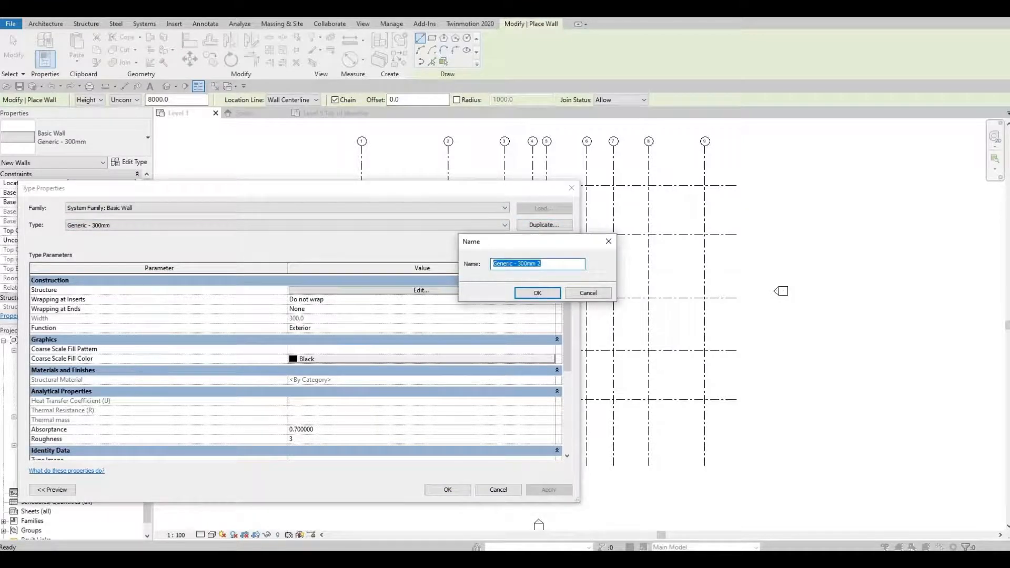
type("Exterior Wall 1")
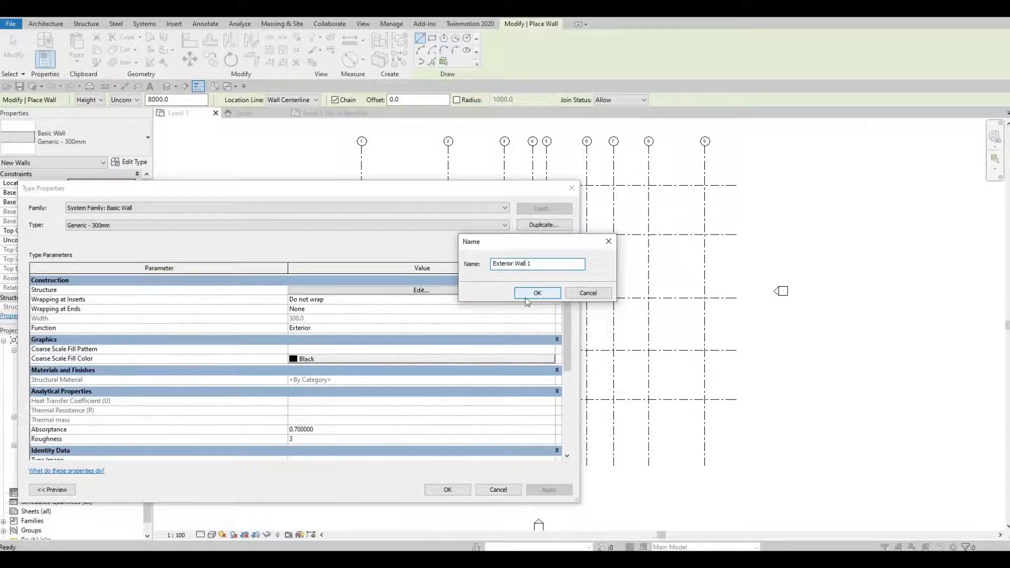
left_click(526, 297)
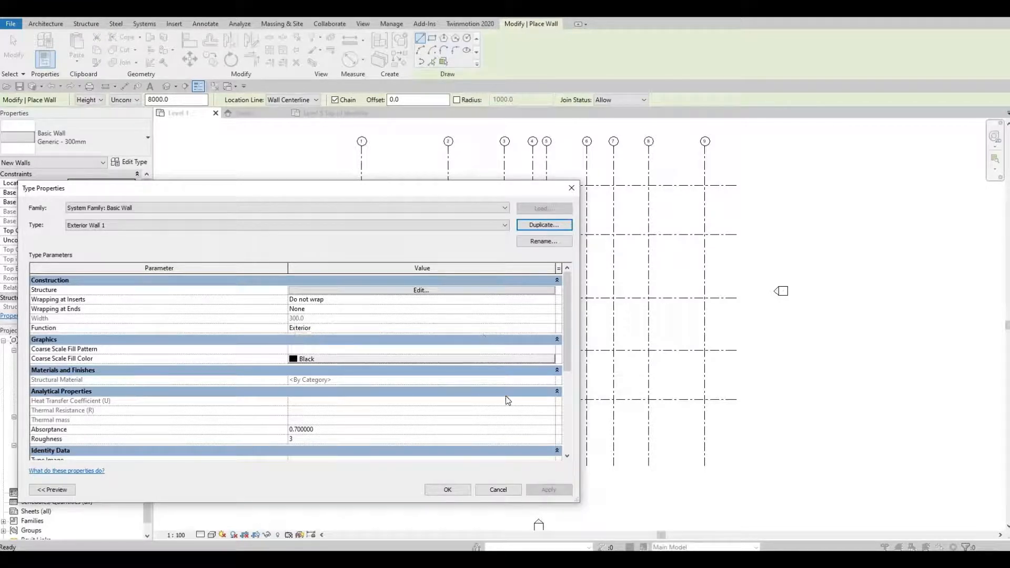
left_click(448, 490)
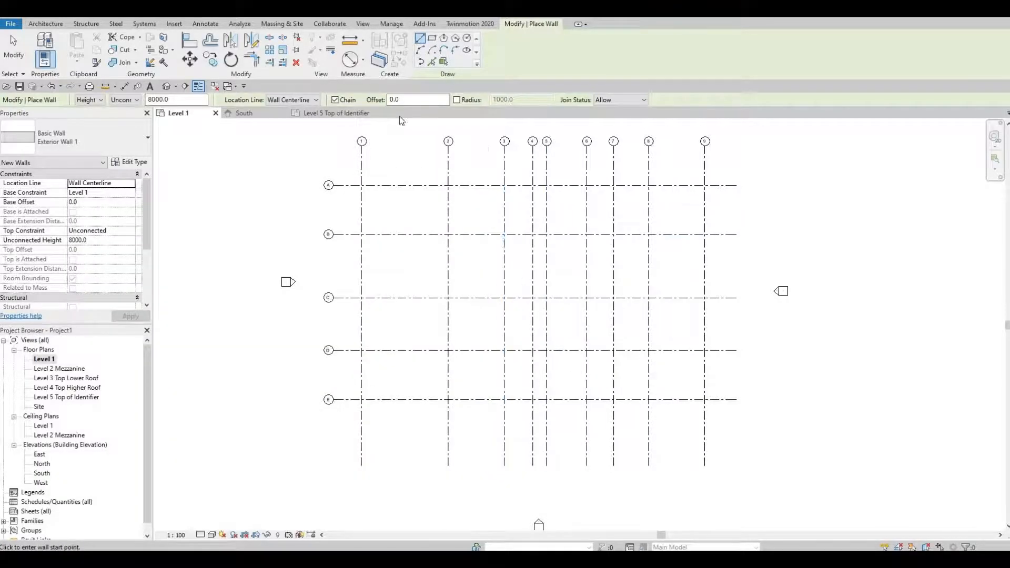
Step: Set the wall height to Level 3 Top Lower Roof and start the wall at the intersection of grids A and 5
left_click(137, 102)
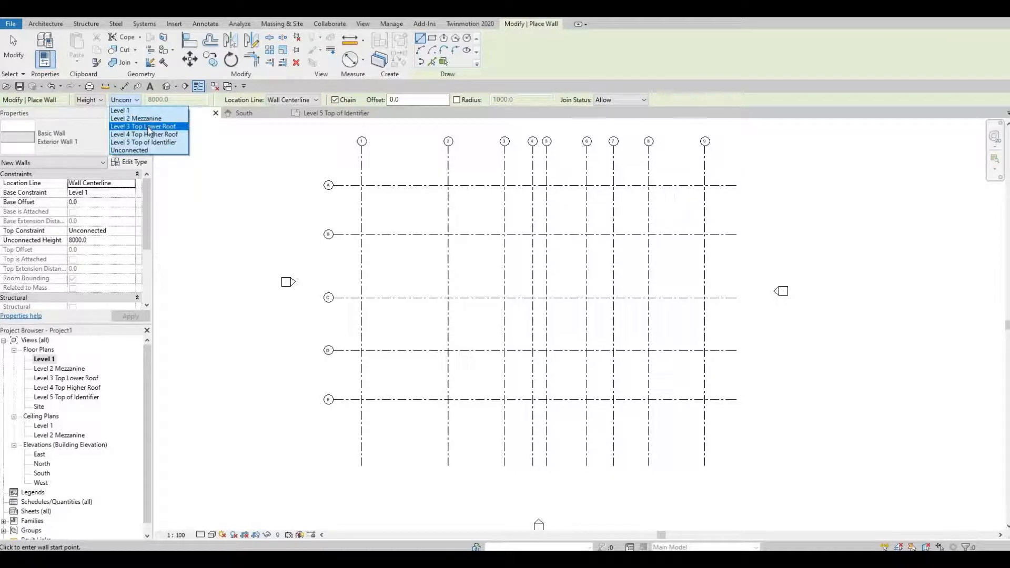
left_click(149, 127)
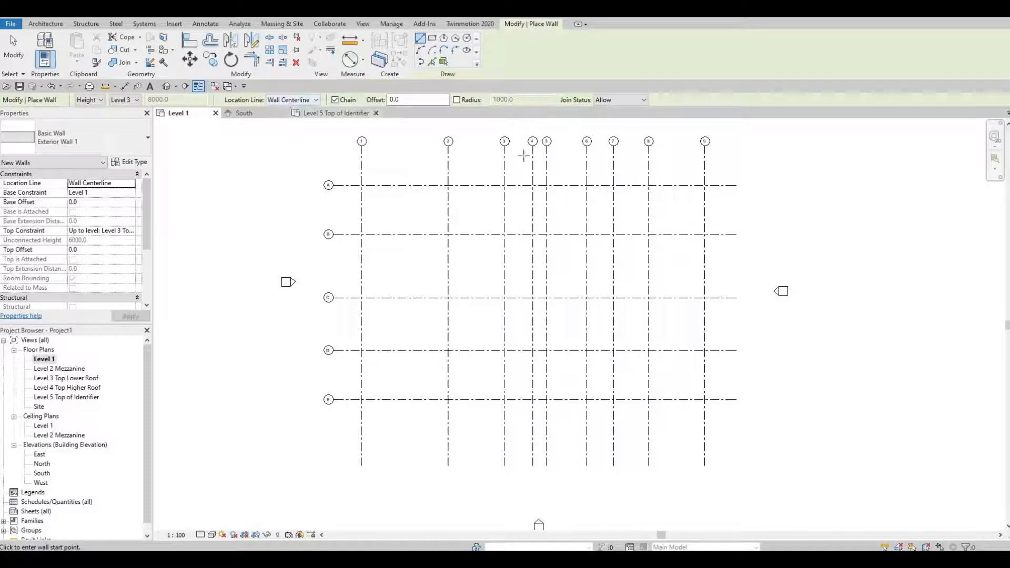
scroll(526, 154, "up", 1)
scroll(575, 162, "up", 8)
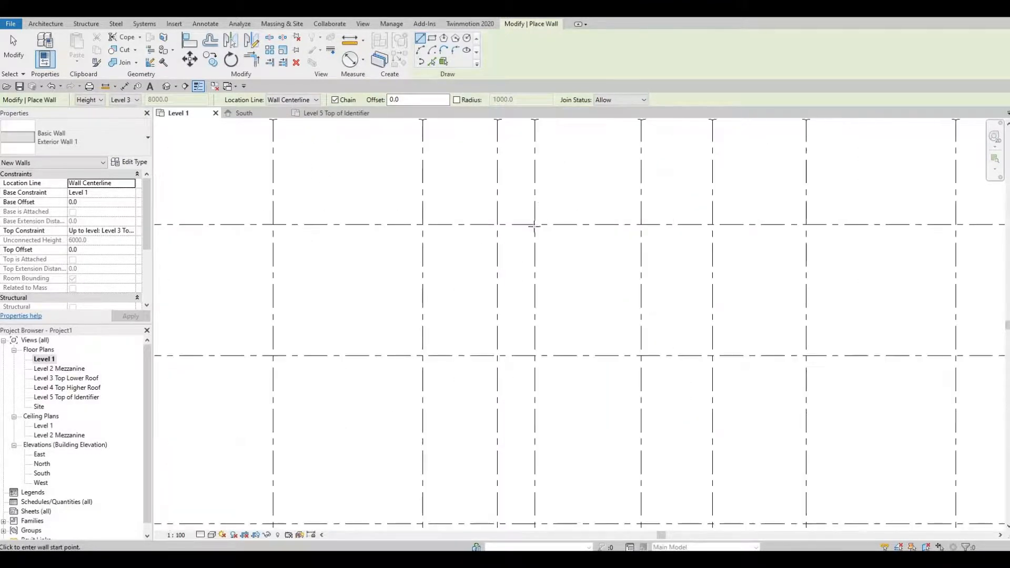
scroll(531, 225, "down", 3)
middle_click_drag(608, 300, 663, 357)
scroll(597, 200, "up", 1)
scroll(597, 211, "down", 1)
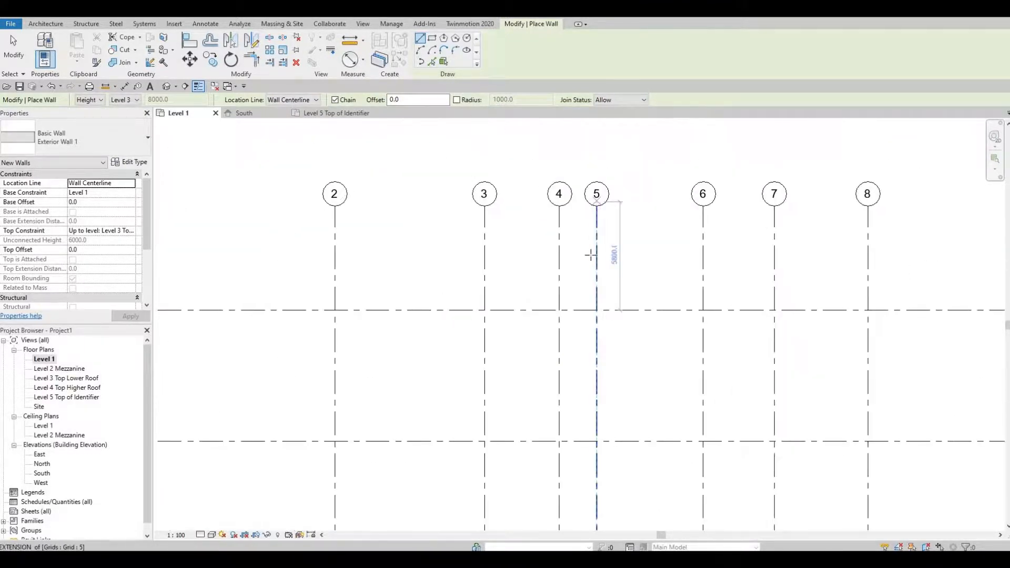
scroll(597, 310, "up", 1)
left_click(596, 311)
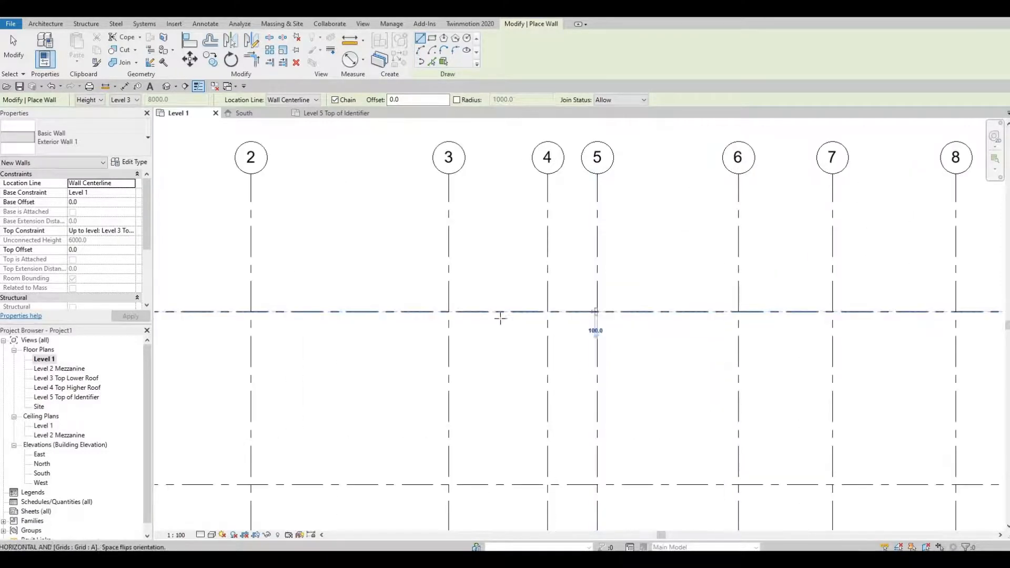
Step: Run the exterior wall along grid A to its intersection with grid 1
middle_click_drag(495, 304, 909, 232)
scroll(616, 266, "down", 1)
scroll(909, 232, "down", 1)
scroll(548, 238, "up", 1)
middle_click_drag(523, 239, 518, 322)
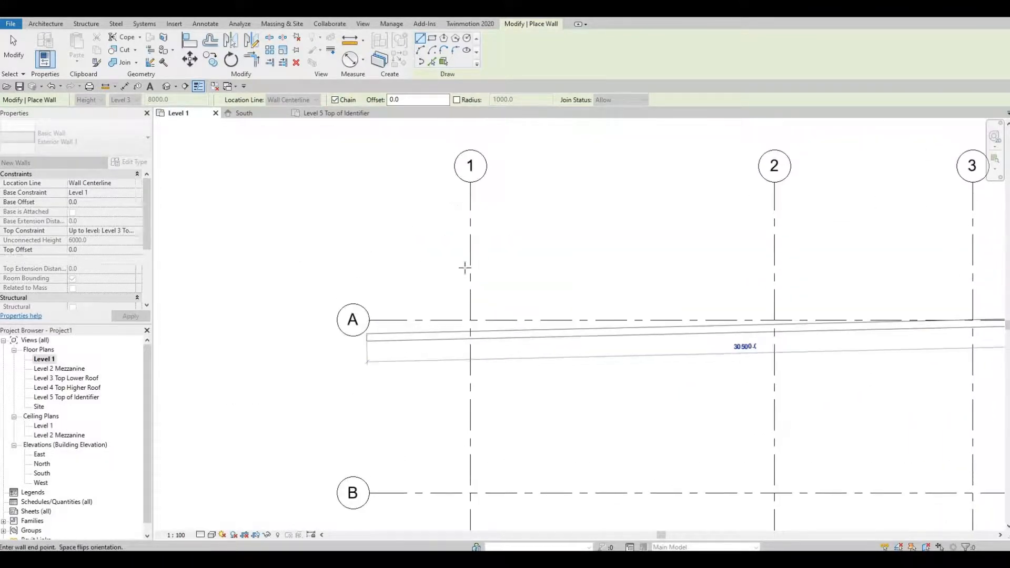
left_click(471, 320)
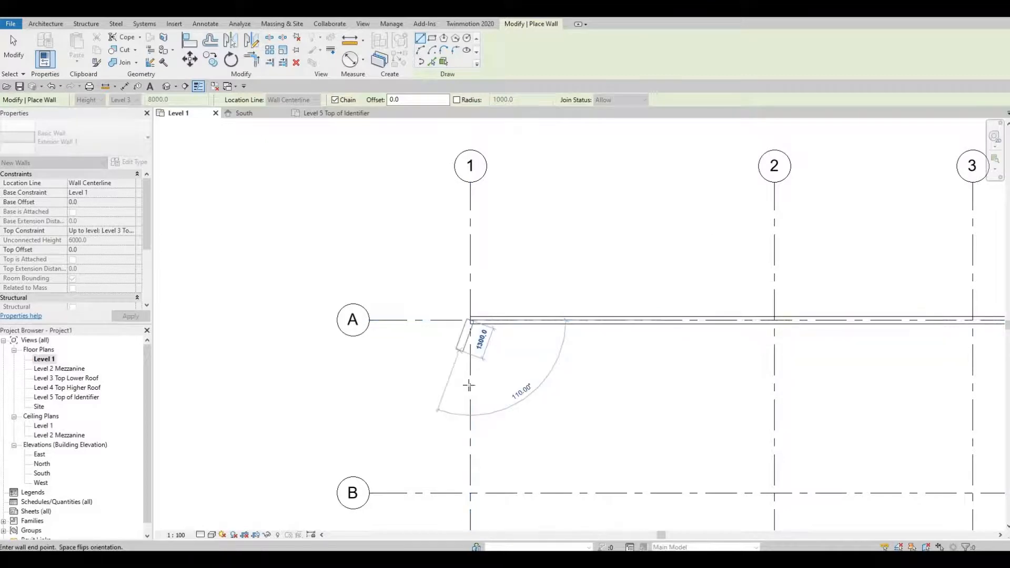
Step: Continue the chained exterior wall down grid 1 to its intersection with grid E
middle_click_drag(491, 412, 447, 229)
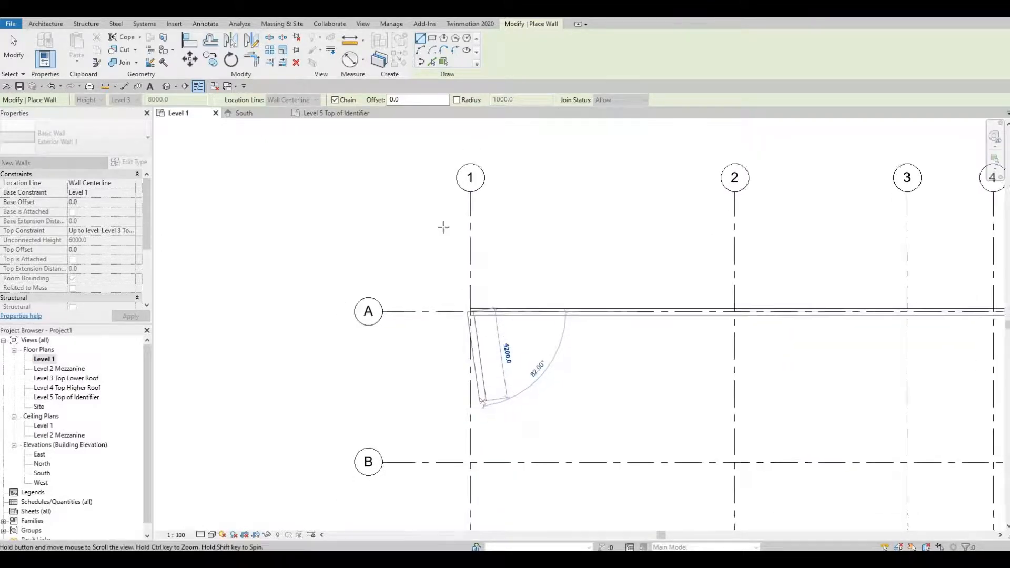
scroll(446, 229, "down", 1)
middle_click_drag(449, 356, 419, 173)
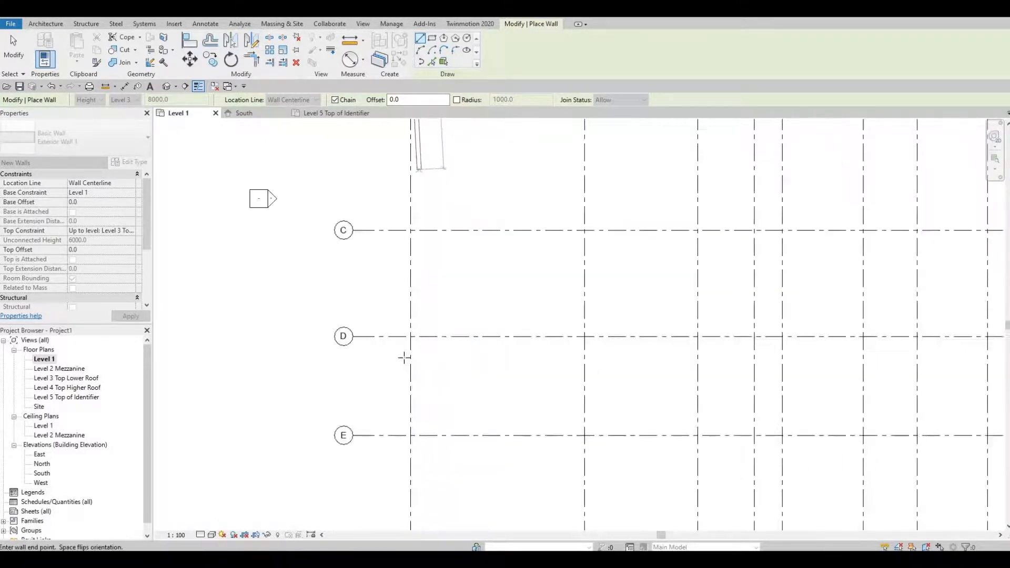
middle_click_drag(405, 354, 403, 210)
scroll(401, 266, "up", 1)
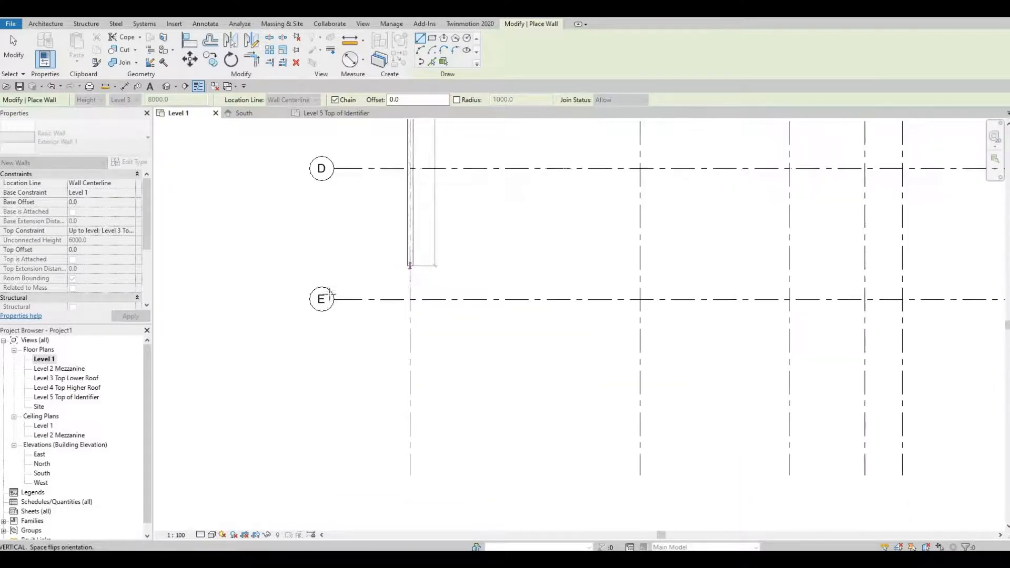
left_click(411, 300)
Step: Run the chained exterior wall along grid E from grid 1 to its intersection with grid 5 and end the chain
scroll(469, 295, "down", 1)
scroll(511, 297, "down", 1)
middle_click_drag(676, 309, 498, 392)
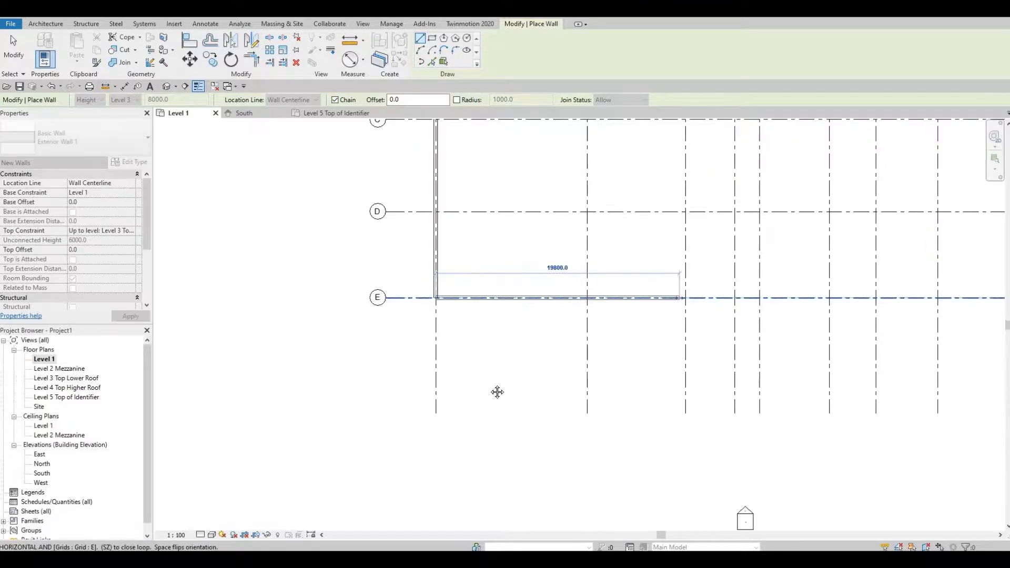
scroll(413, 406, "down", 1)
middle_click_drag(618, 351, 568, 460)
middle_click_drag(573, 336, 567, 357)
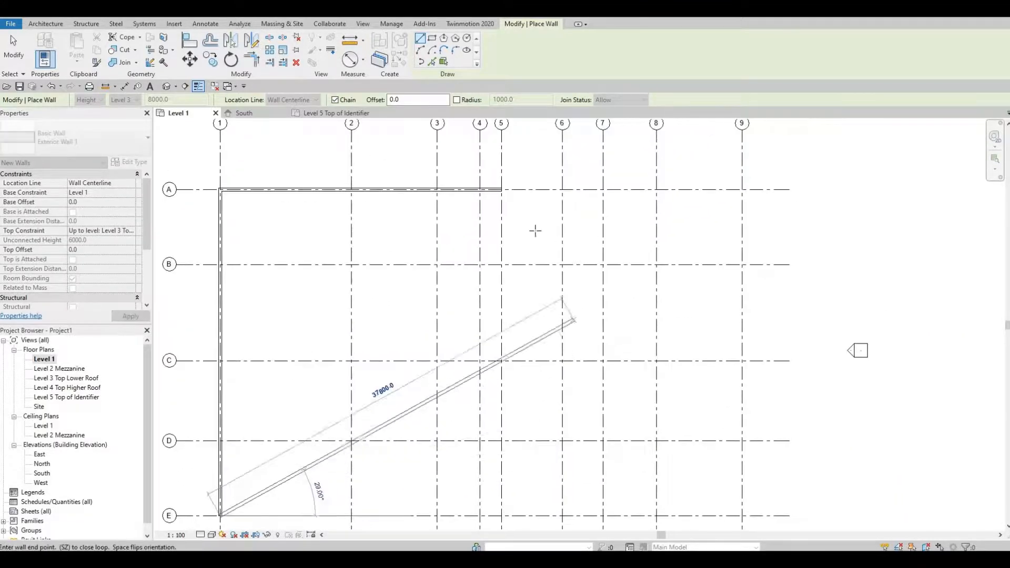
middle_click_drag(520, 302, 521, 283)
middle_click_drag(420, 401, 438, 296)
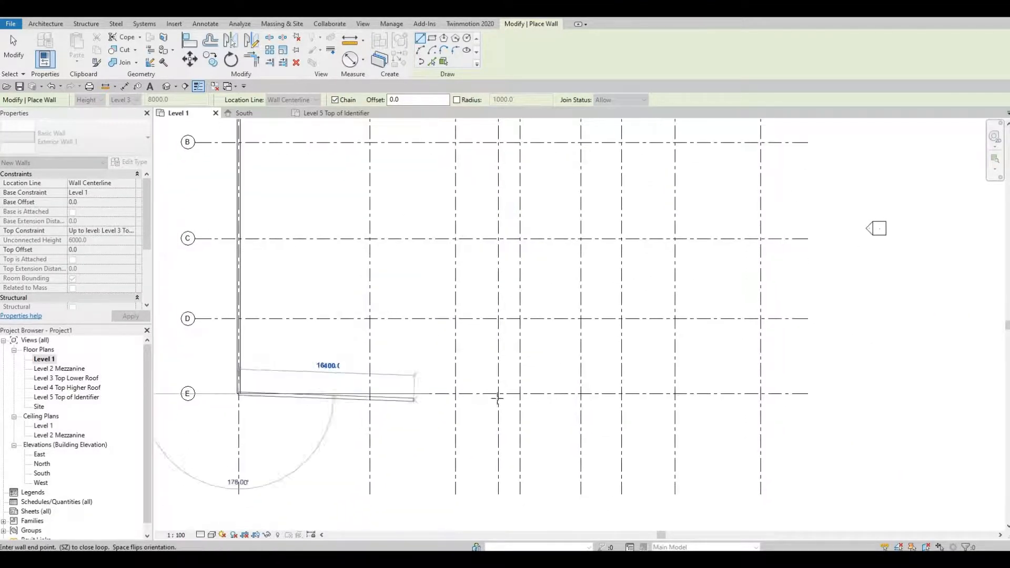
scroll(528, 394, "up", 1)
scroll(496, 397, "down", 2)
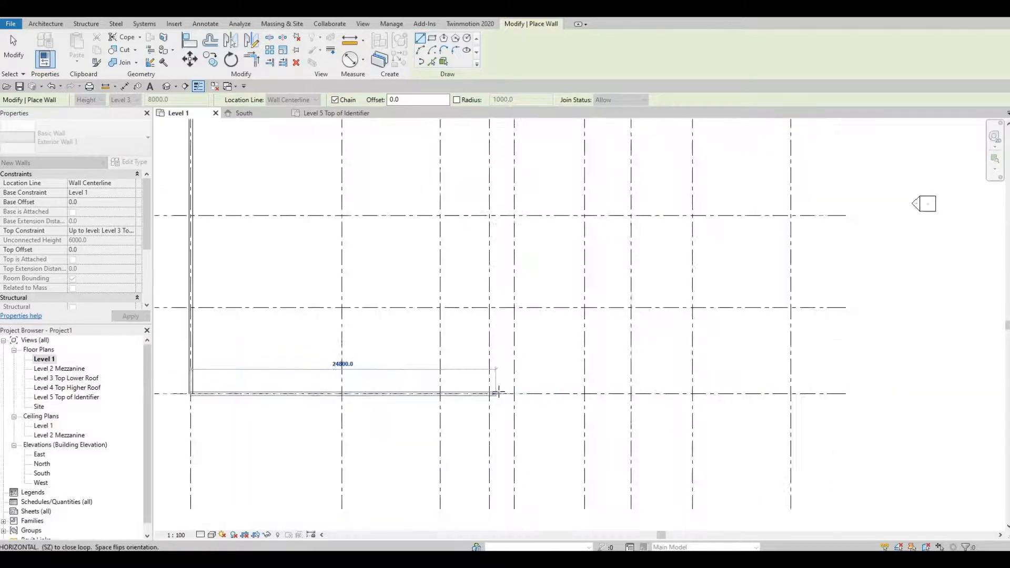
middle_click_drag(494, 396, 496, 458)
scroll(496, 458, "up", 5)
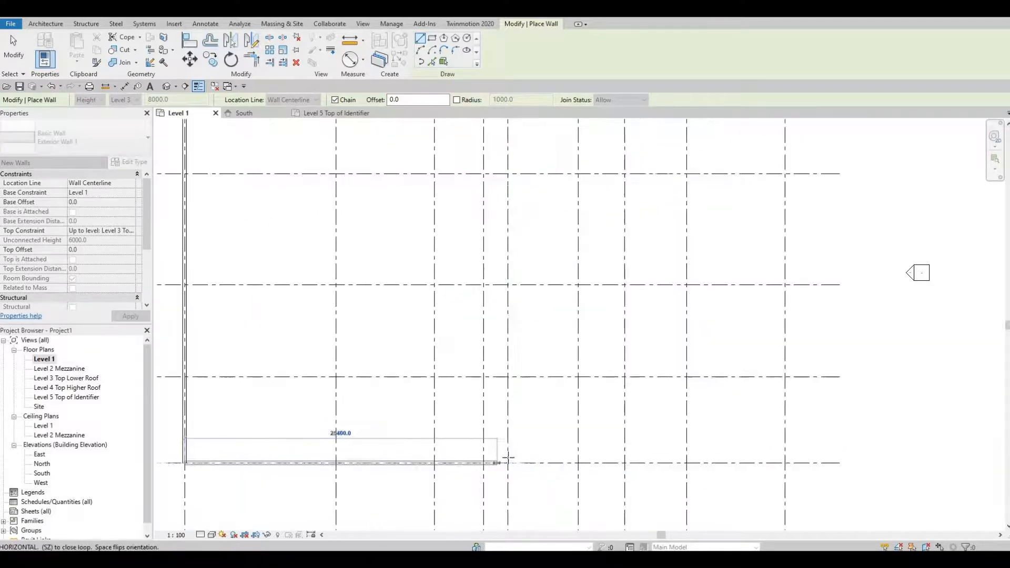
left_click(527, 398)
scroll(674, 332, "down", 3)
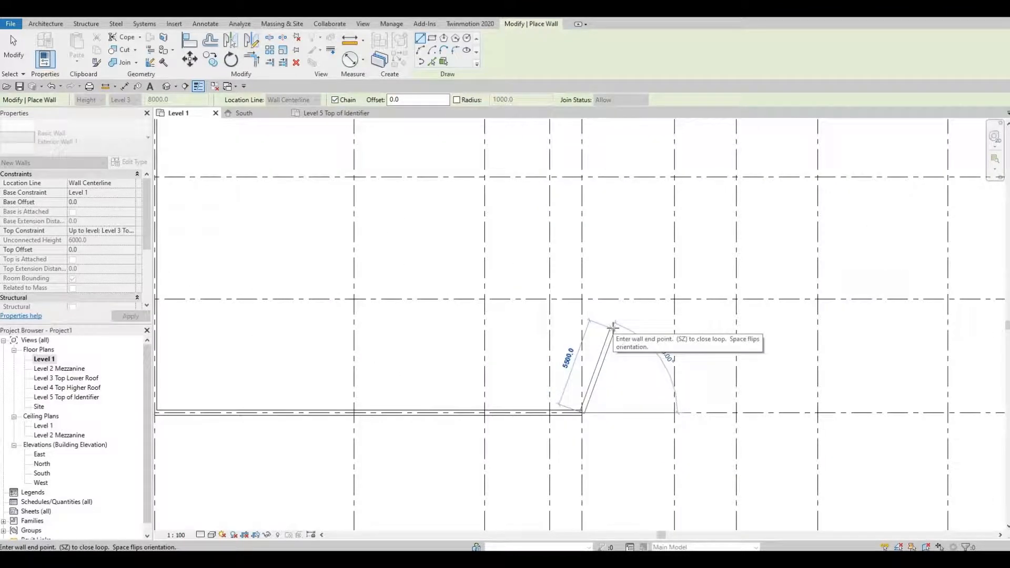
key("Escape")
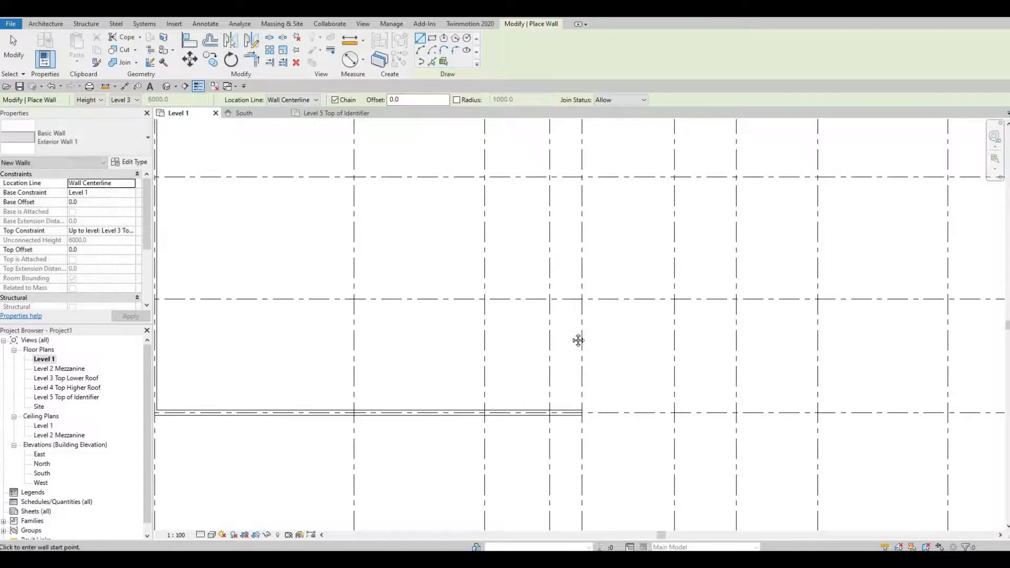
middle_click_drag(580, 339, 593, 455)
scroll(611, 381, "down", 2)
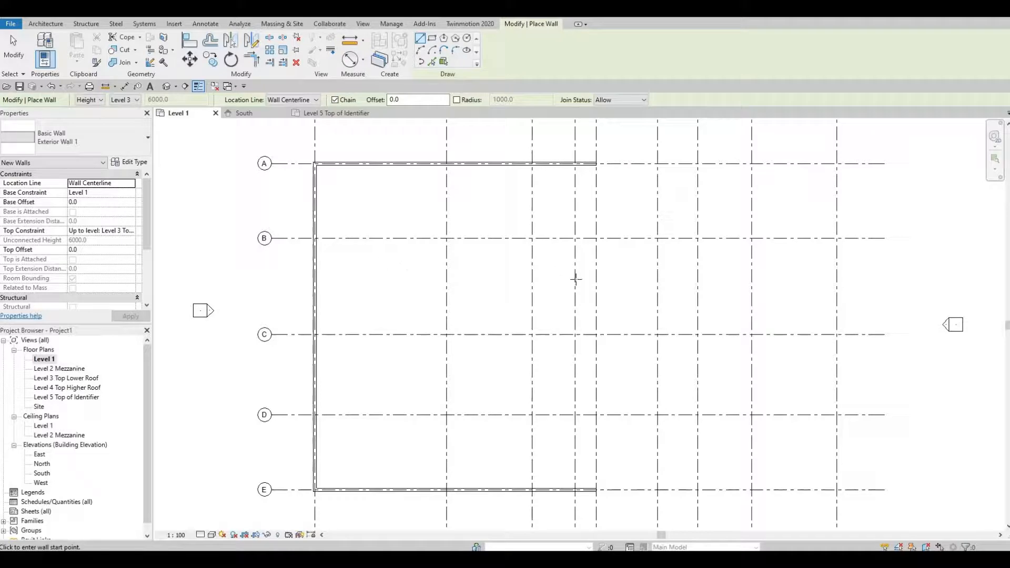
middle_click_drag(576, 280, 550, 279)
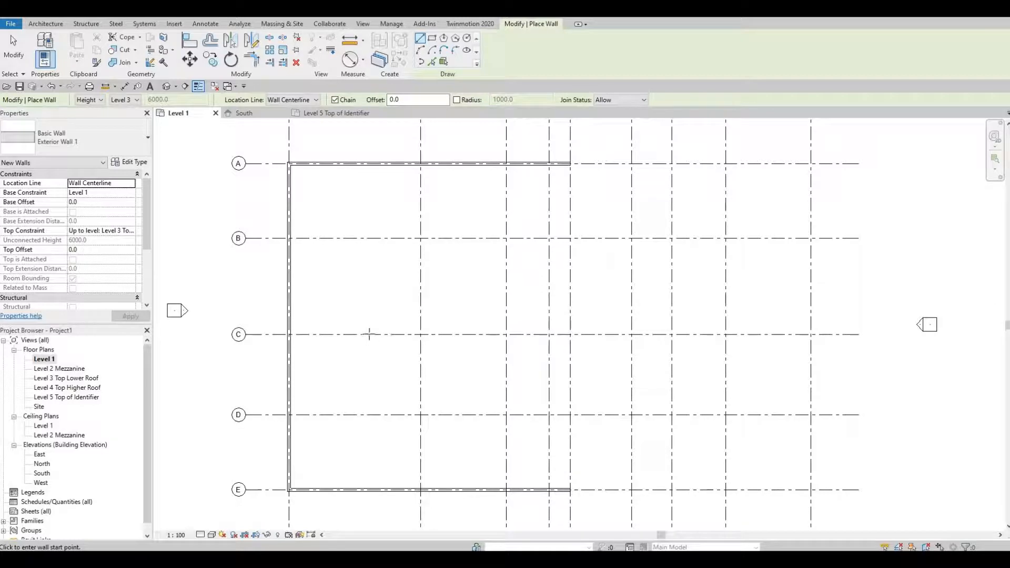
key("Escape")
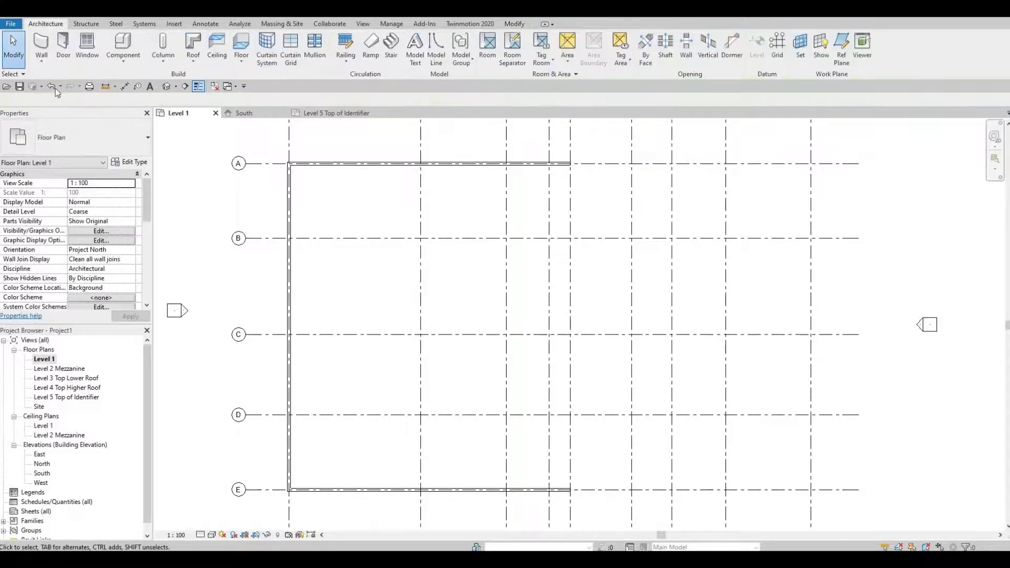
Step: Start a new wall and duplicate the Exterior Wall 1 type as Exterior Wall 2
left_click(42, 46)
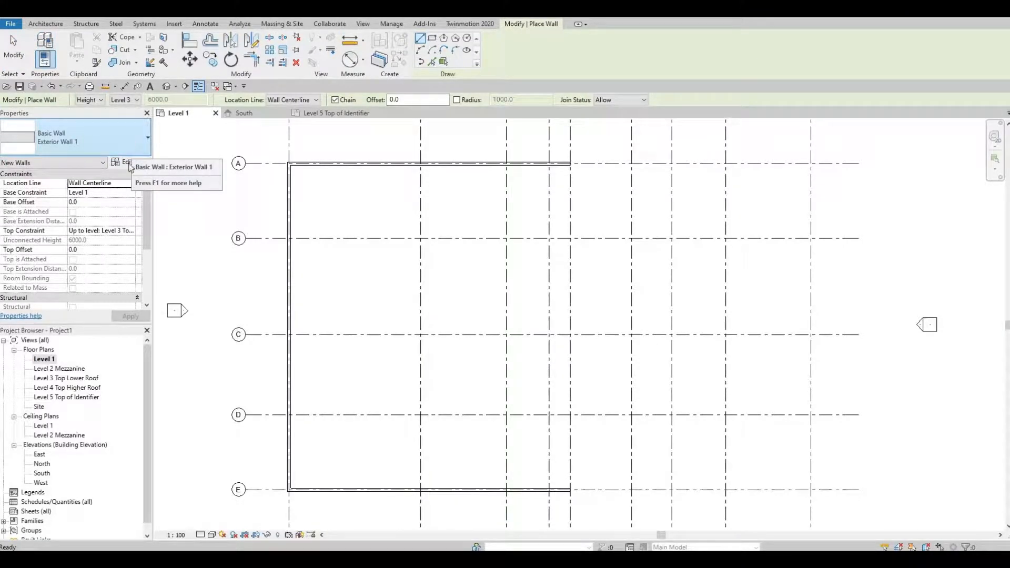
left_click(129, 162)
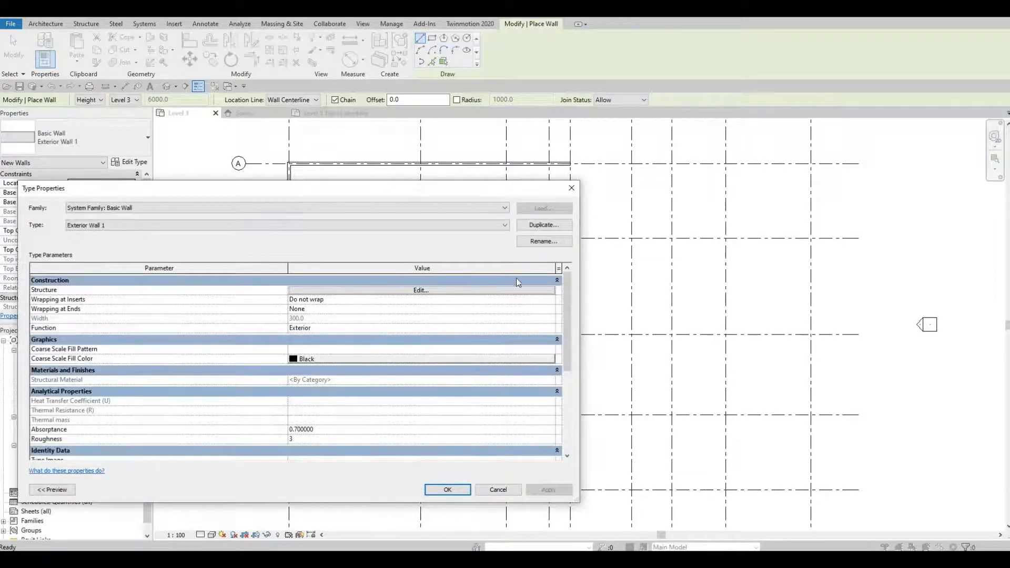
left_click(542, 226)
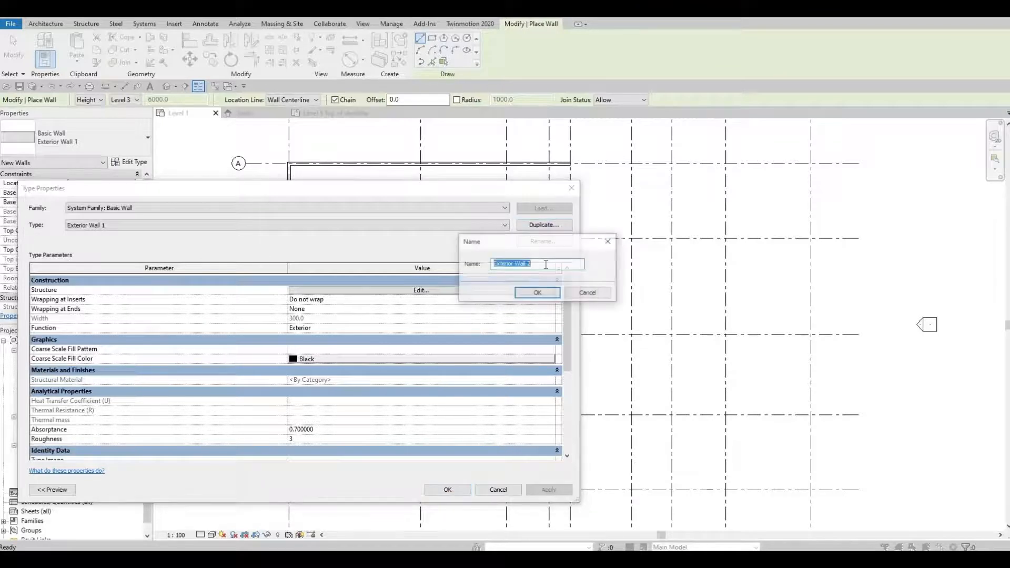
left_click(537, 294)
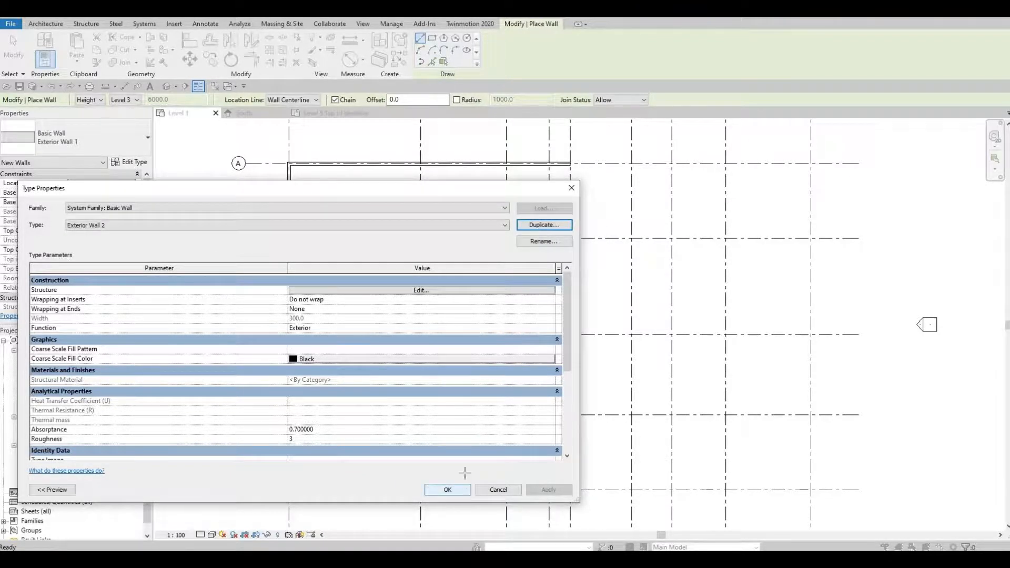
left_click(448, 490)
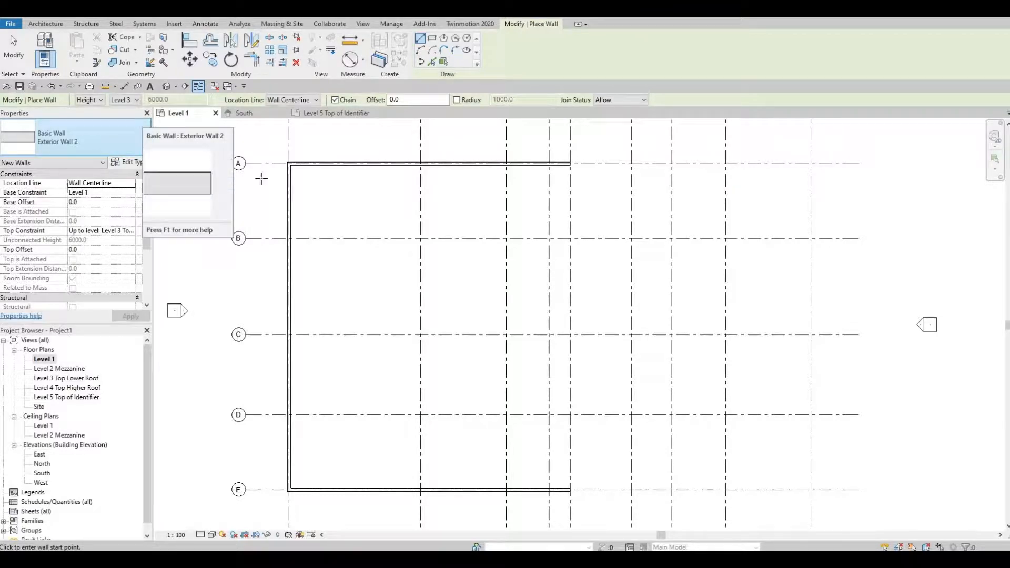
Step: Set the wall height to Level 5 Top of Identifier and draw the wall along grid D from grid 5 to grid 6
left_click(137, 100)
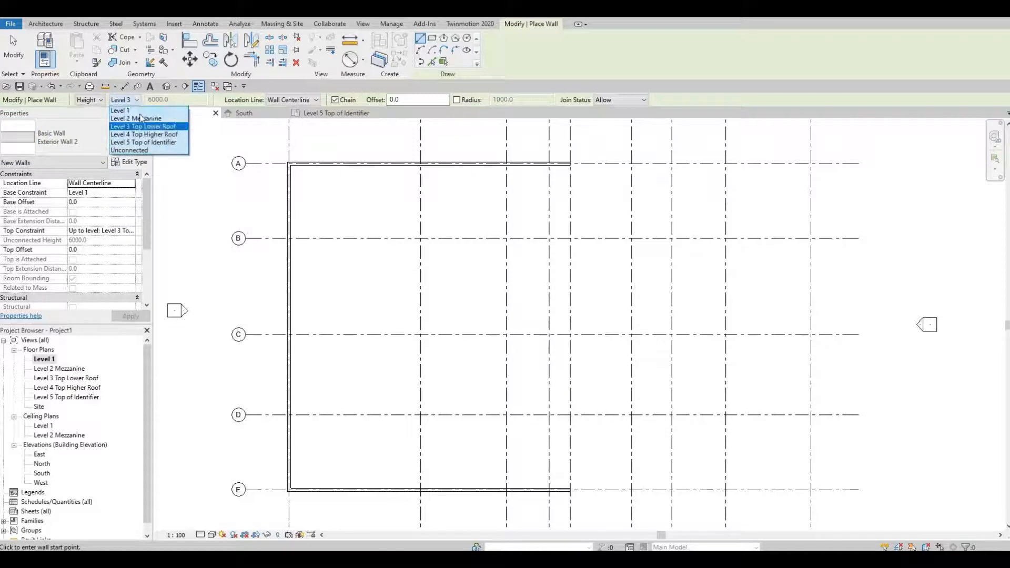
left_click(142, 142)
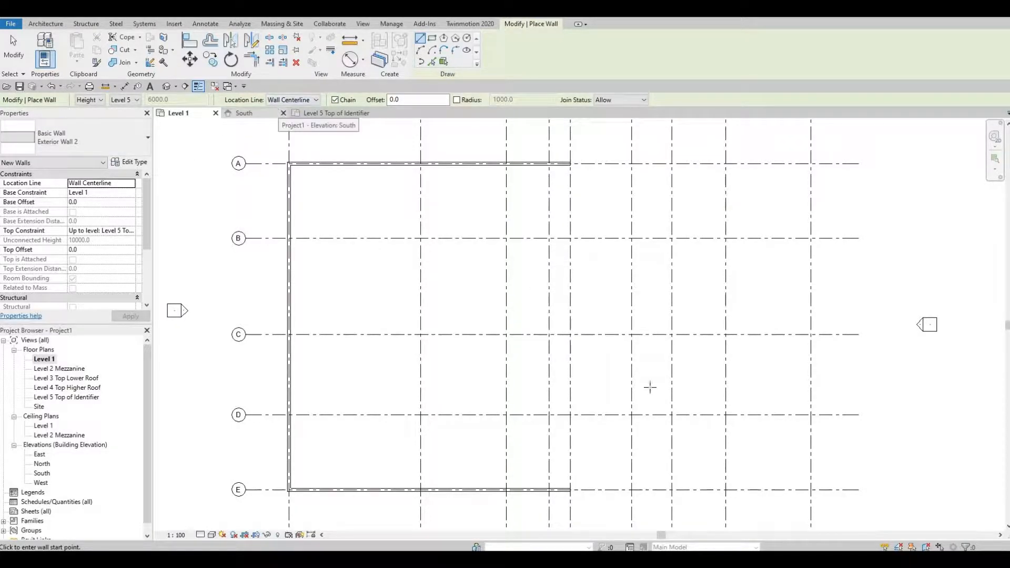
middle_click_drag(662, 398, 526, 383)
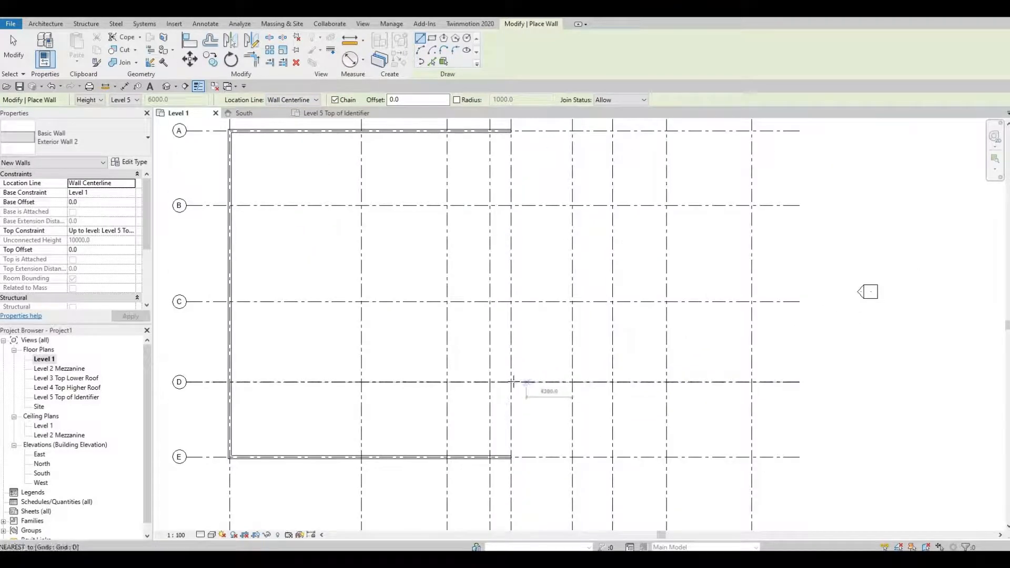
left_click(511, 382)
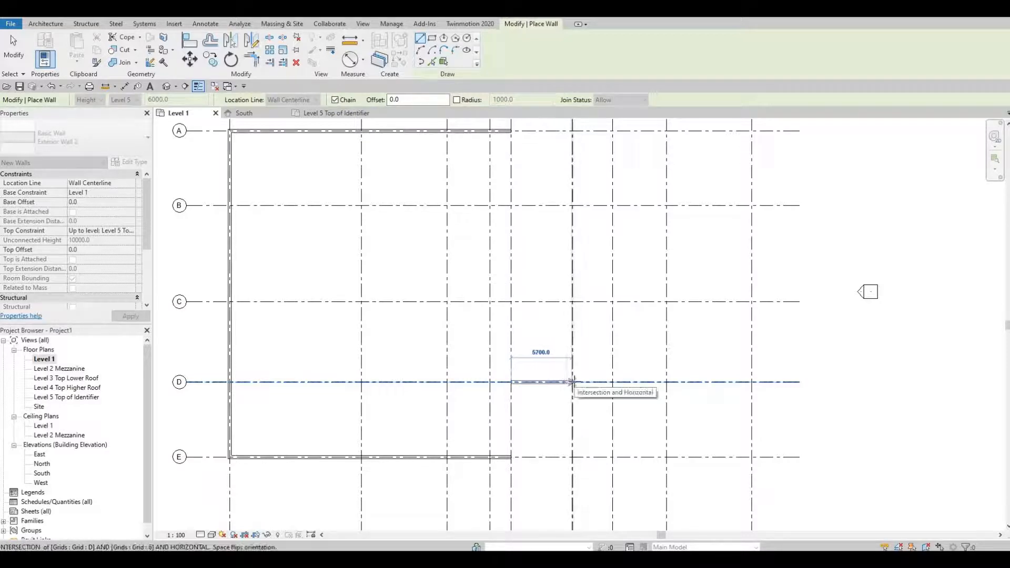
left_click(573, 382)
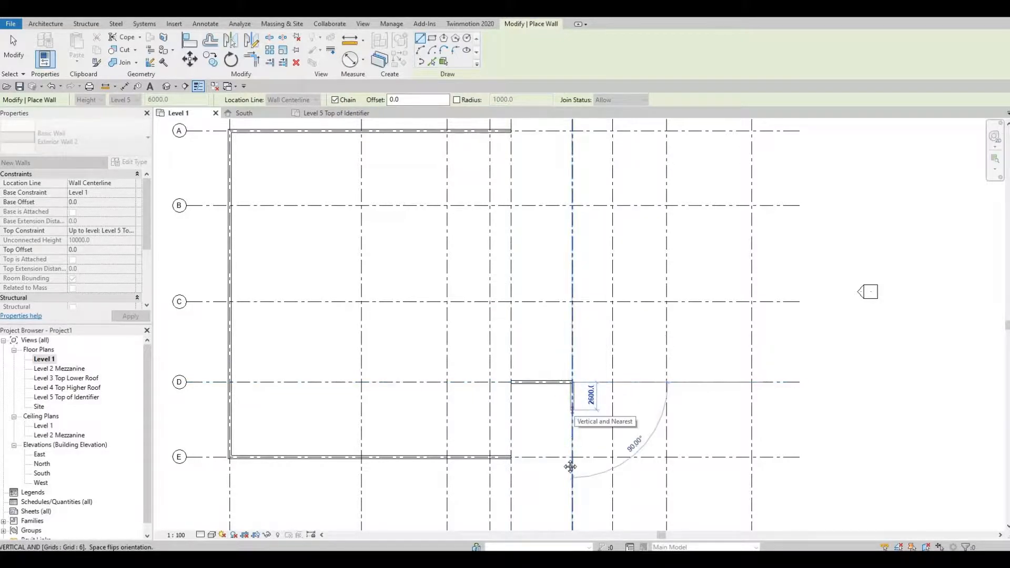
Step: Continue the chained Exterior Wall 2 down grid 6 to grid E and along grid E to grid 9
scroll(560, 466, "down", 3)
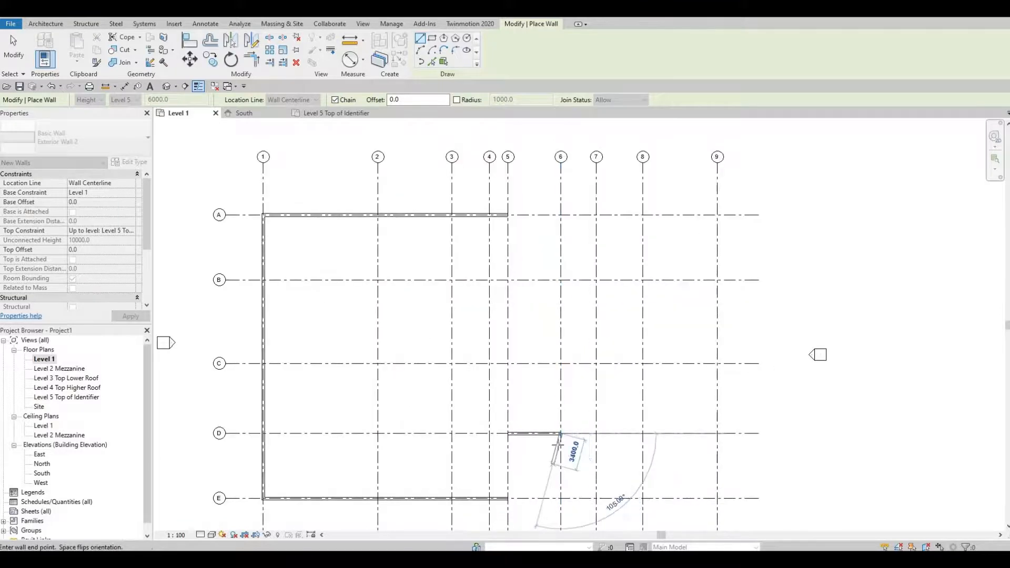
scroll(551, 469, "up", 1)
middle_click_drag(552, 461, 542, 382)
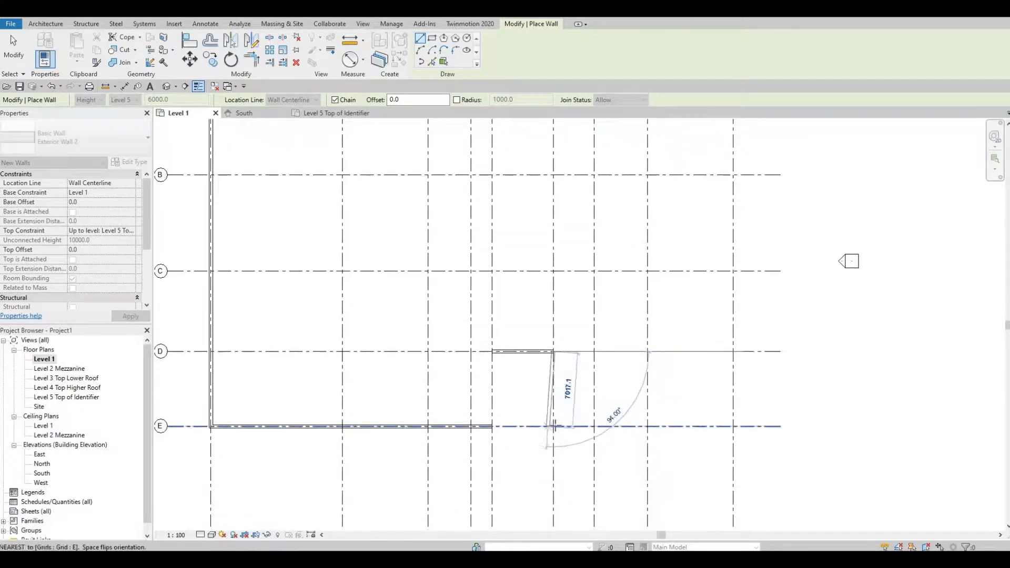
left_click(553, 426)
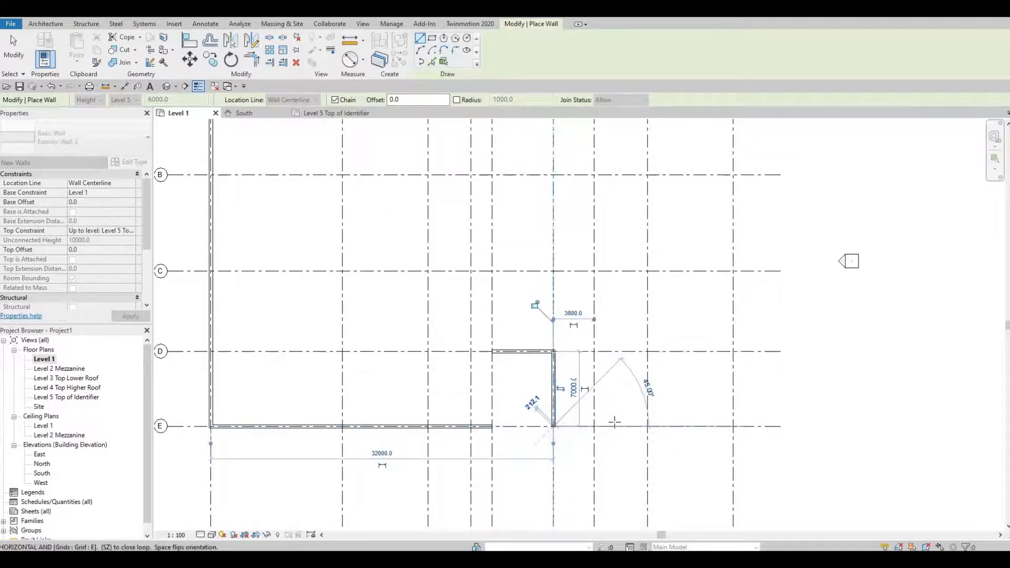
left_click(734, 426)
Step: Run the chained wall up grid 9 to grid A and back along grid A to the existing wall's end at grid 5
middle_click_drag(746, 183, 733, 339)
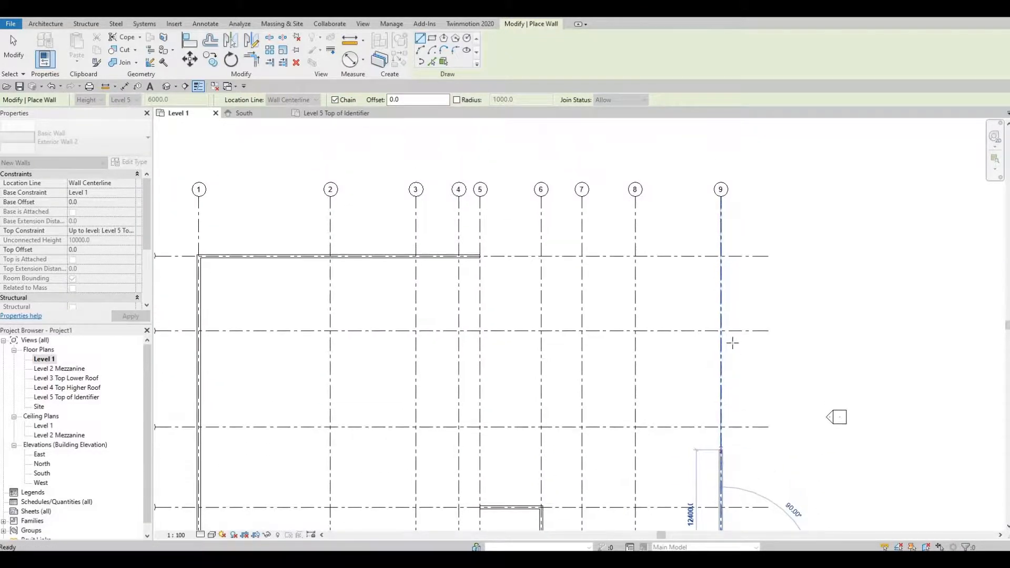
left_click(720, 256)
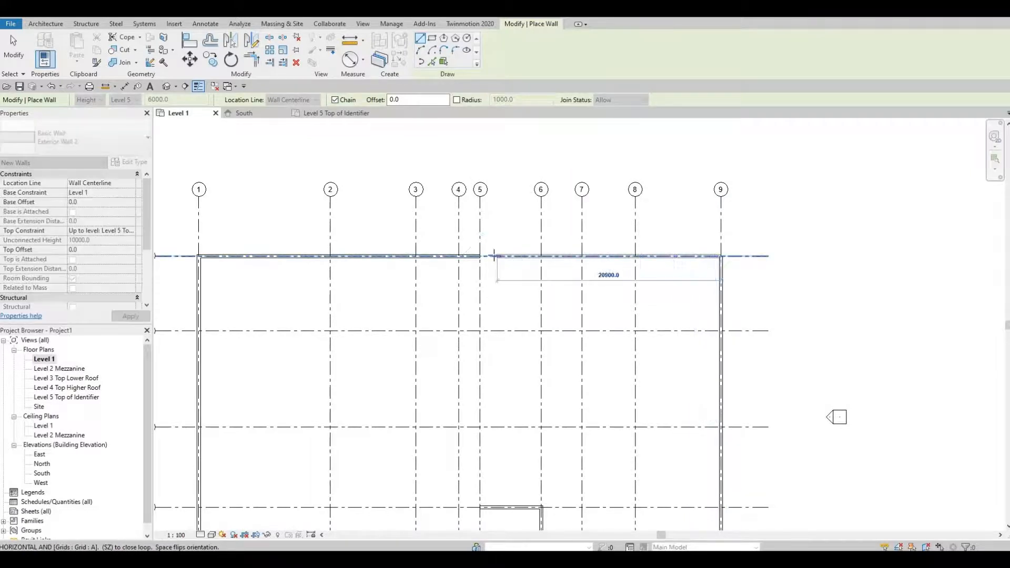
scroll(492, 257, "up", 6)
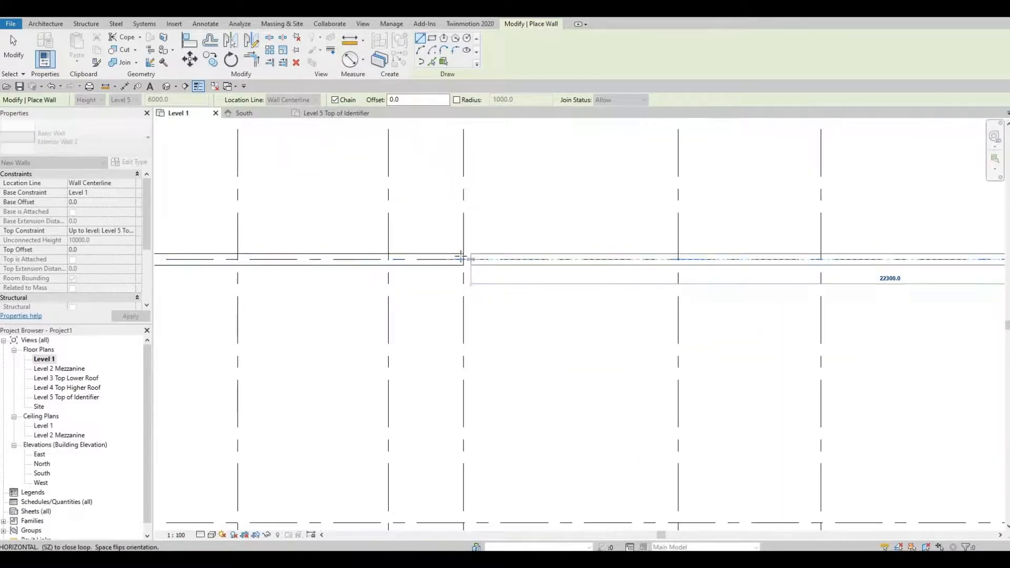
left_click(464, 259)
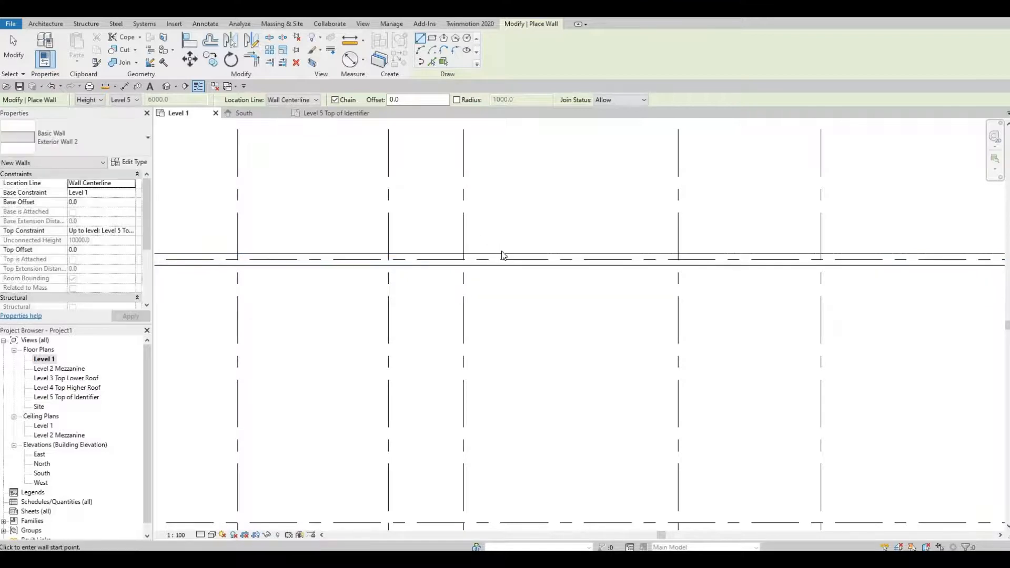
key("Escape")
scroll(551, 343, "down", 3)
scroll(557, 215, "down", 4)
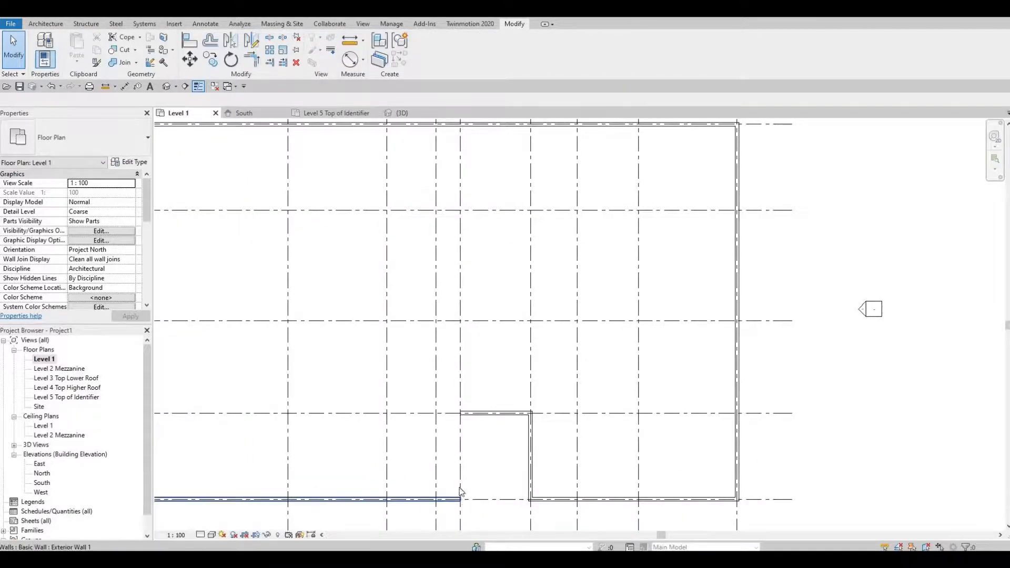
left_click(398, 500)
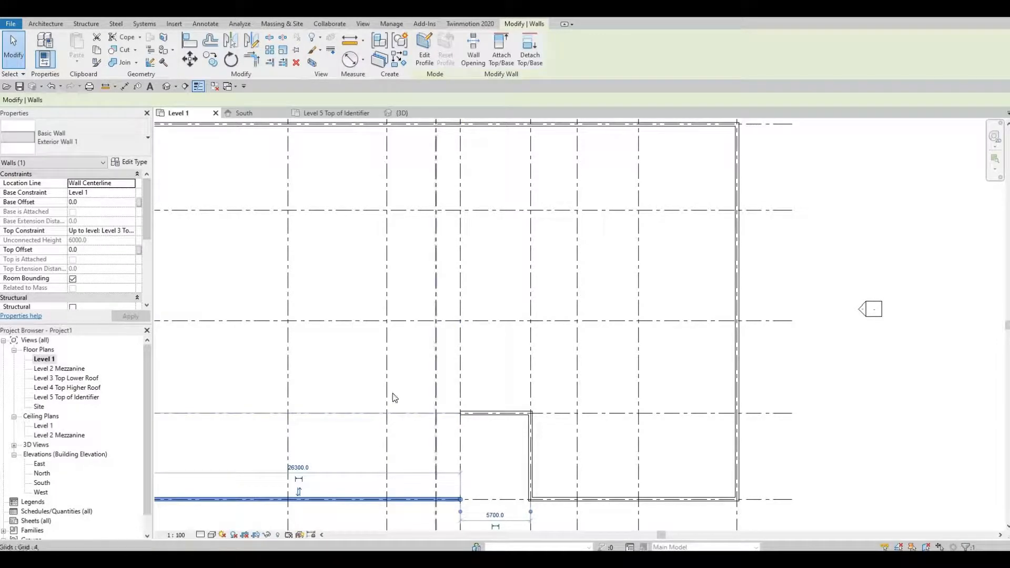
left_click(262, 186)
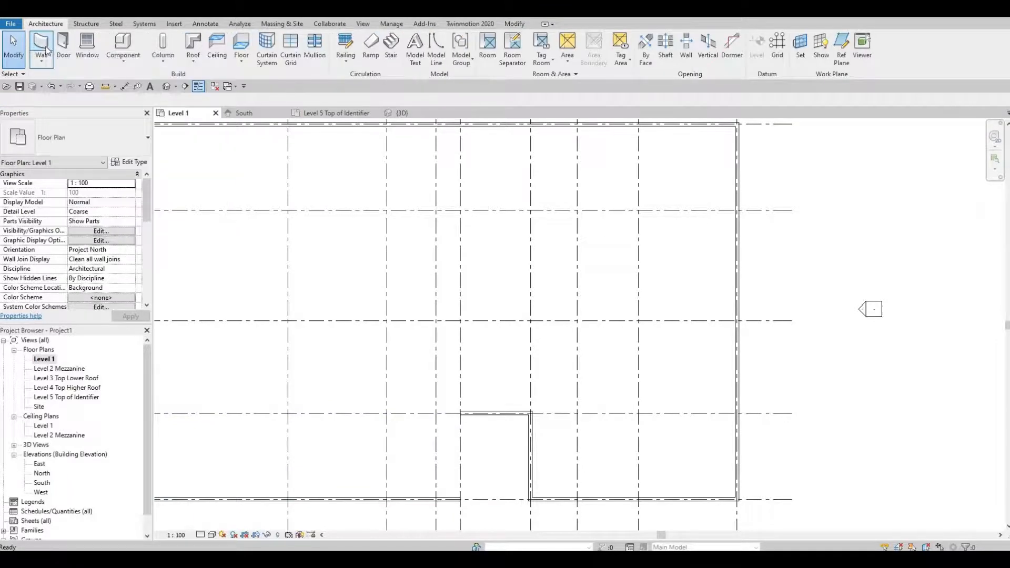
left_click(42, 44)
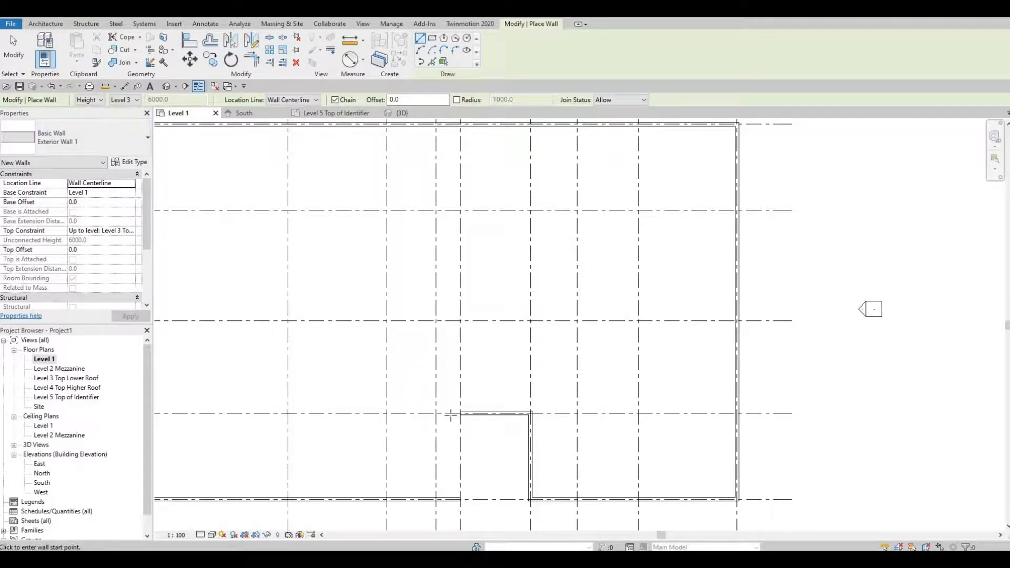
key("Escape")
key("Escape")
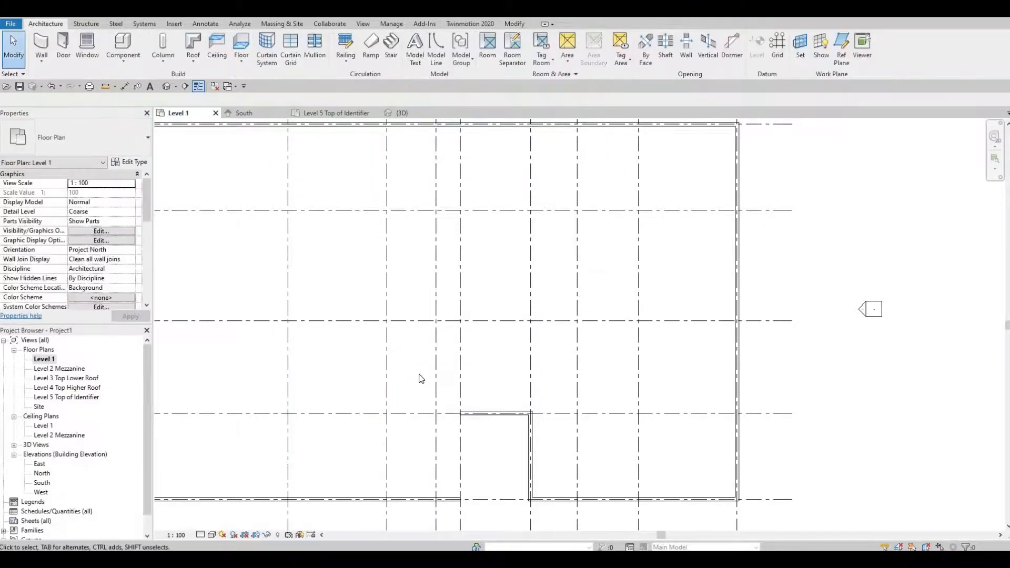
left_click(408, 499)
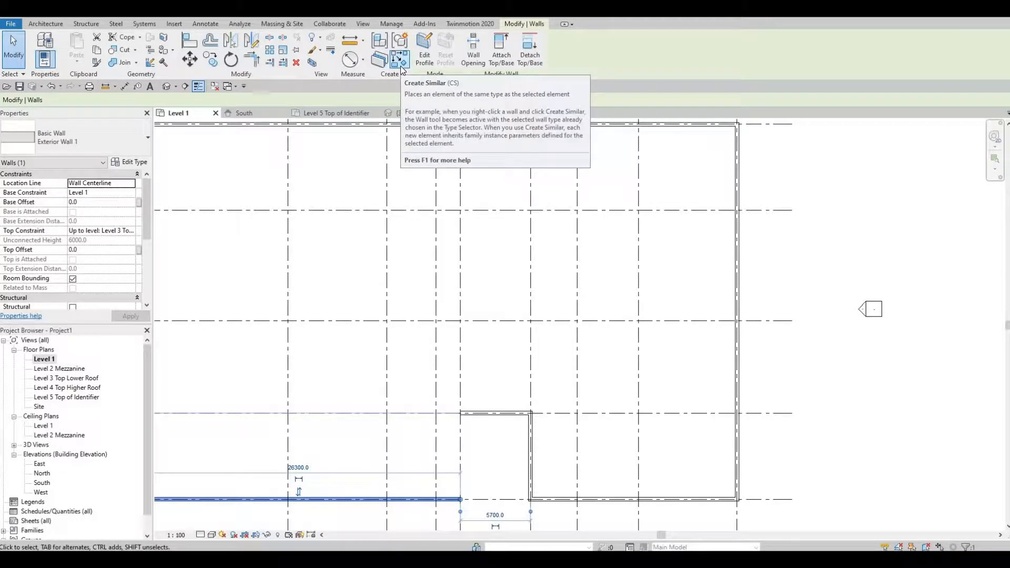
key("Escape")
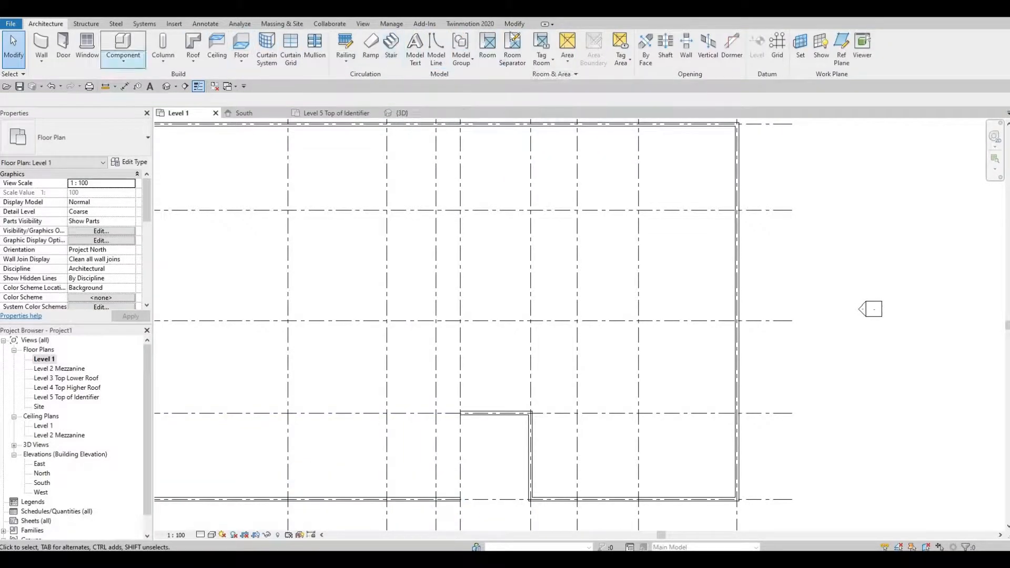
left_click(516, 24)
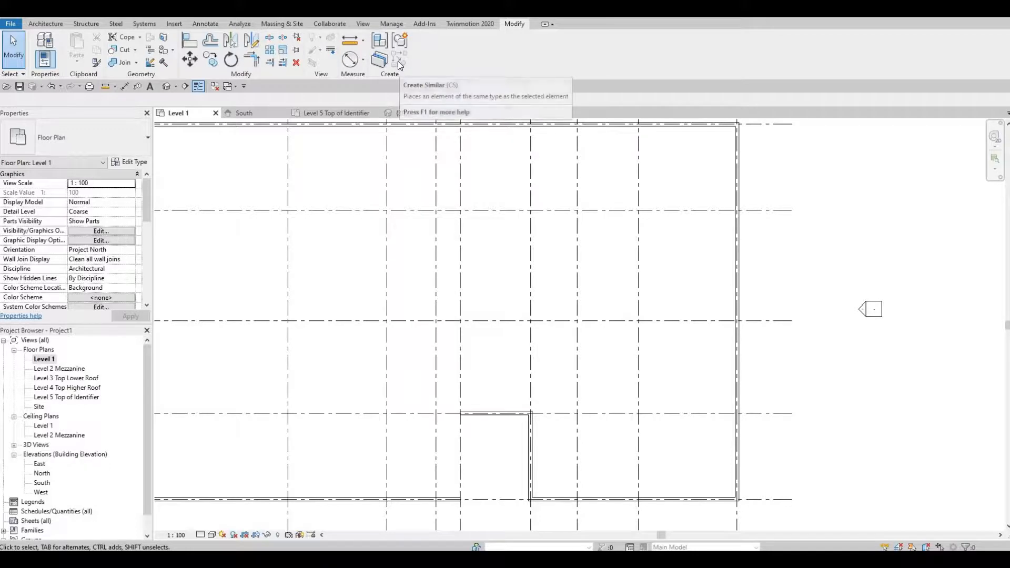
Step: Create a wall similar to Exterior Wall 1 and draw it along grid 5 from grid E to the wall end at grid D
left_click(421, 500)
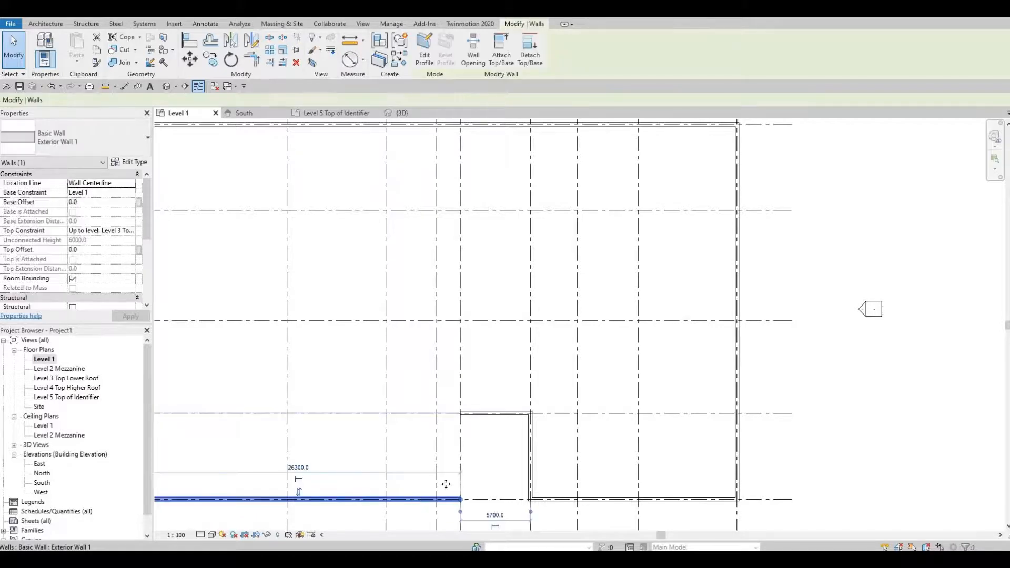
left_click(398, 63)
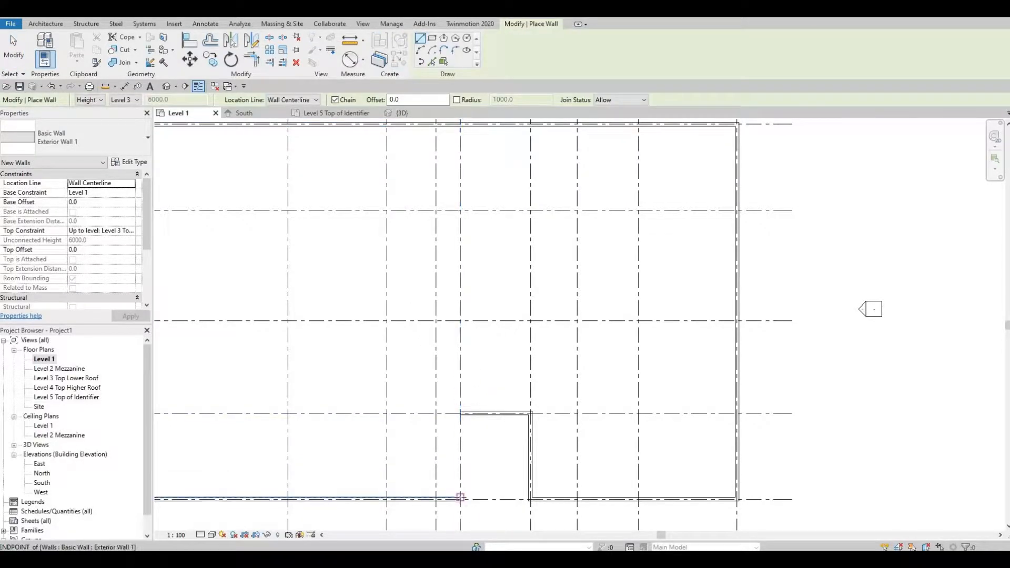
left_click(461, 500)
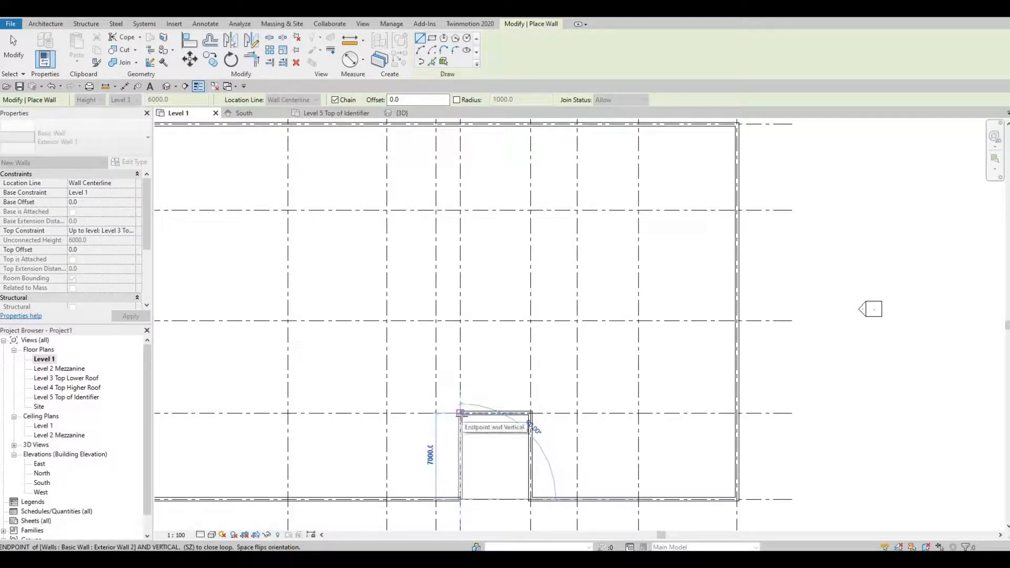
left_click(487, 466)
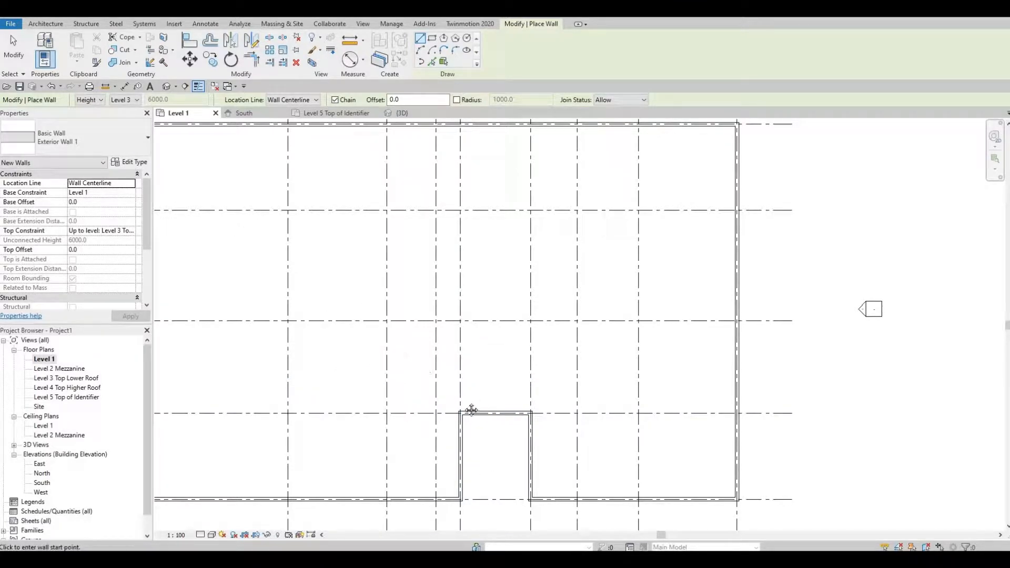
middle_click_drag(471, 410, 484, 449)
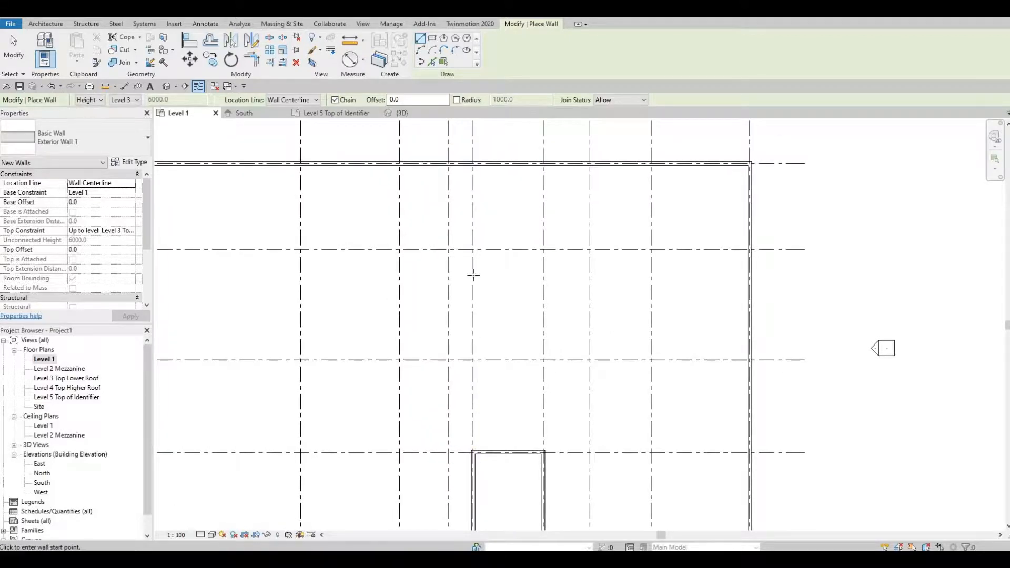
left_click(473, 180)
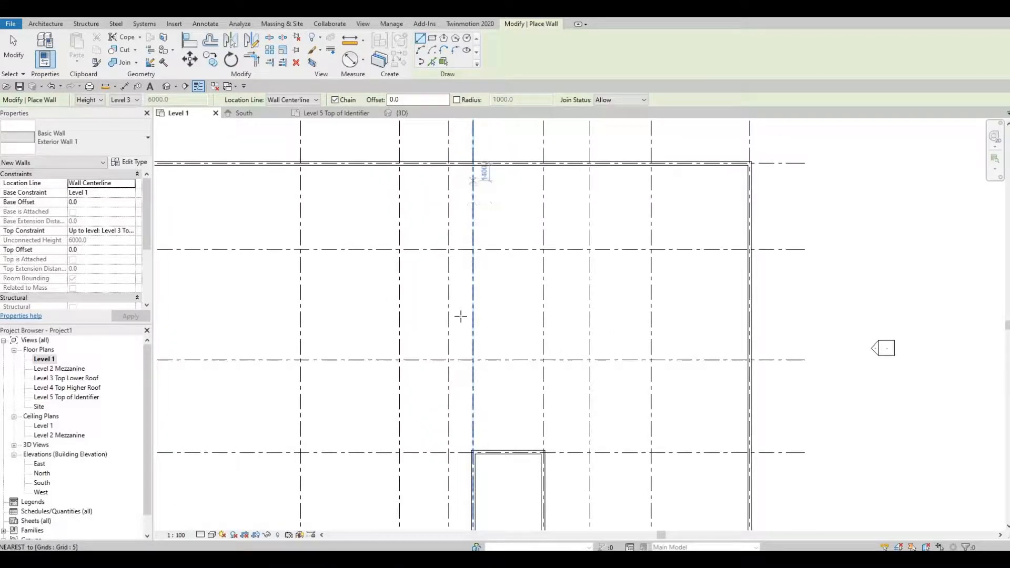
key("Escape")
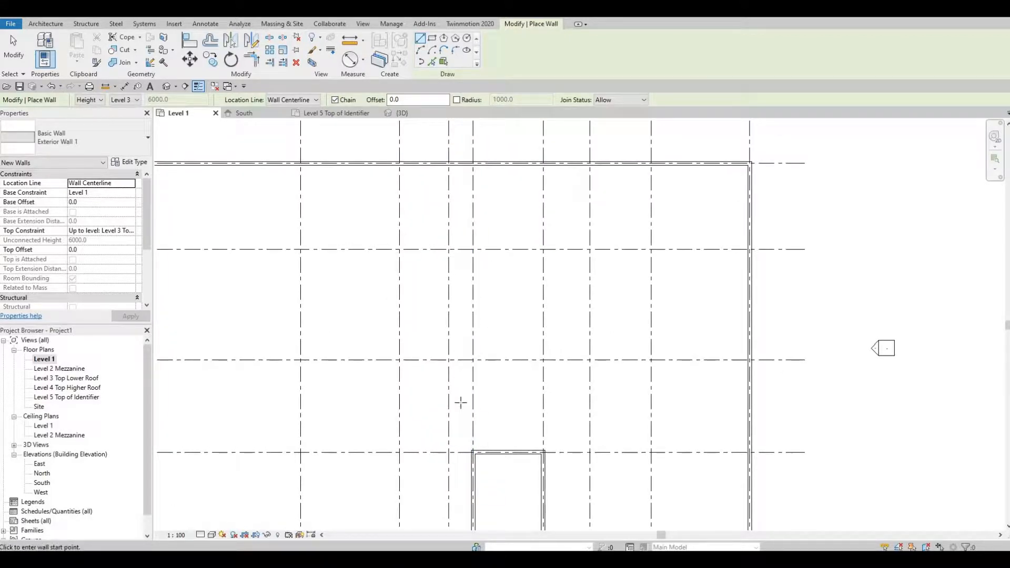
Step: Switch the new wall's type to Exterior Wall 2 and duplicate that type as Exterior Wall 3
left_click(118, 147)
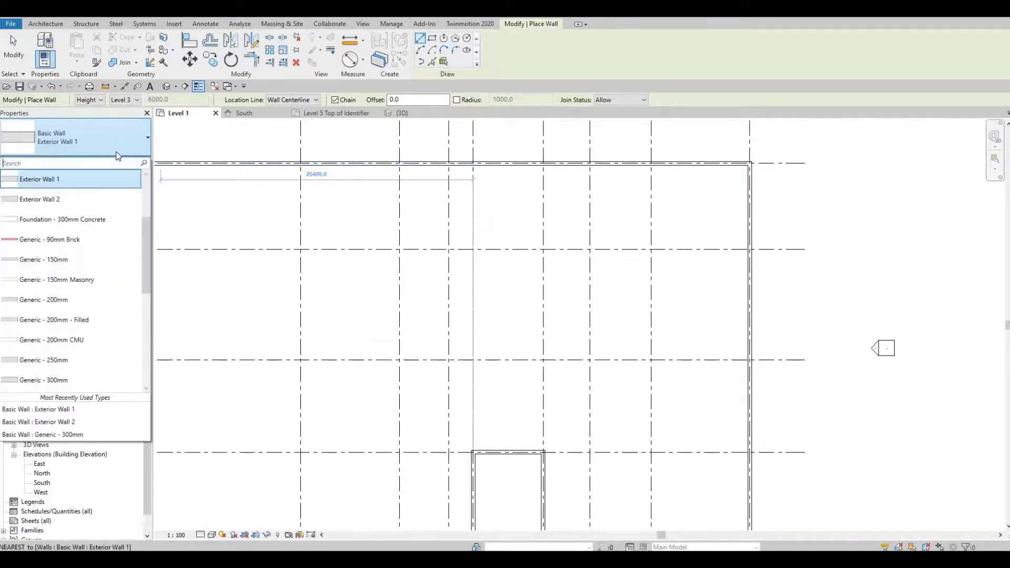
left_click(68, 198)
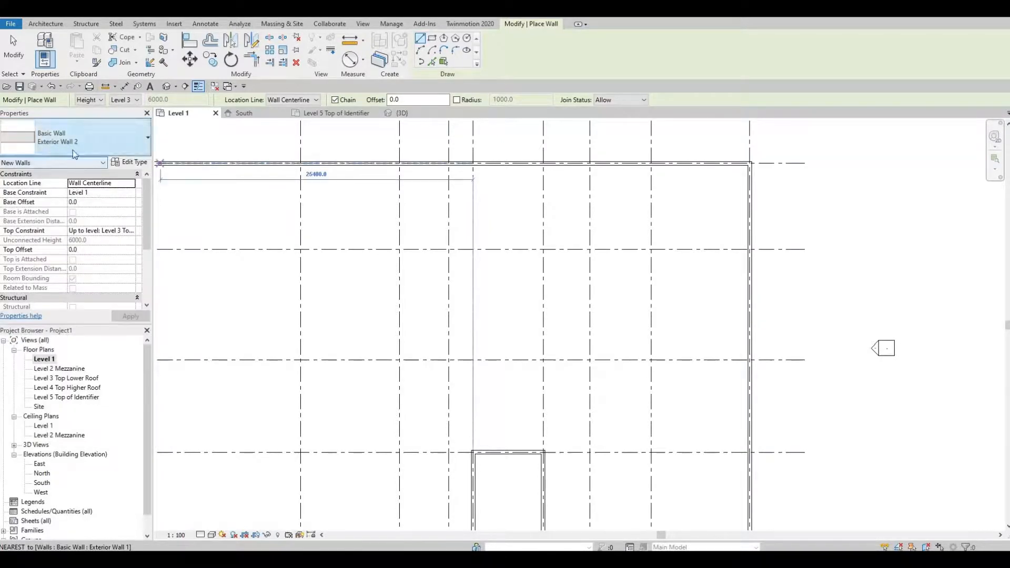
left_click(140, 164)
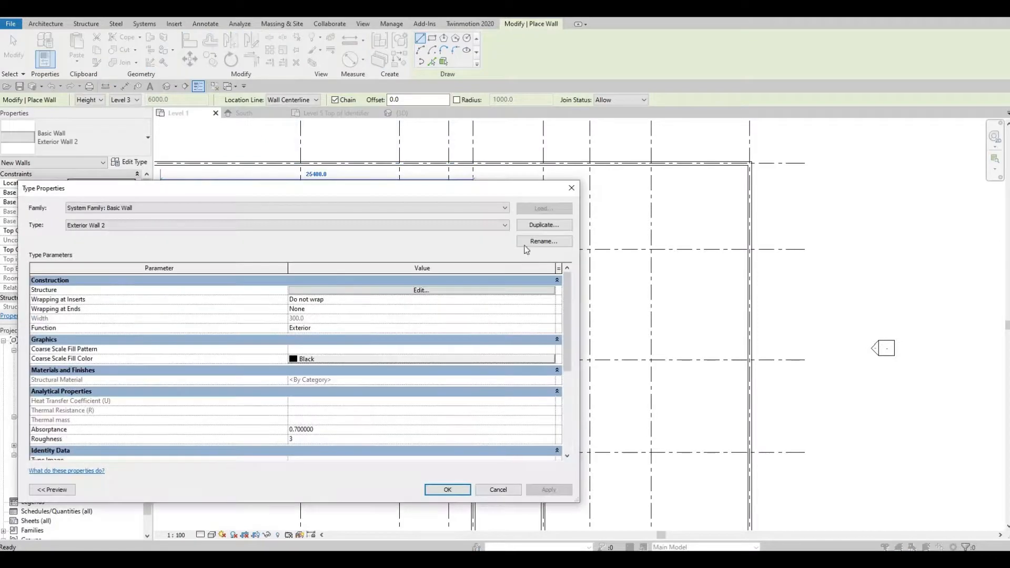
left_click(544, 225)
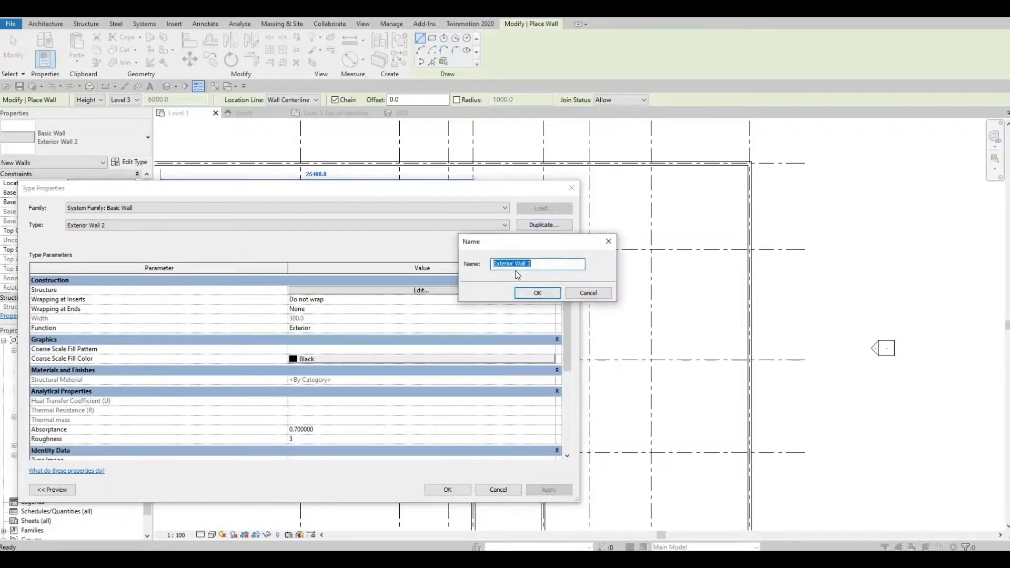
left_click(529, 301)
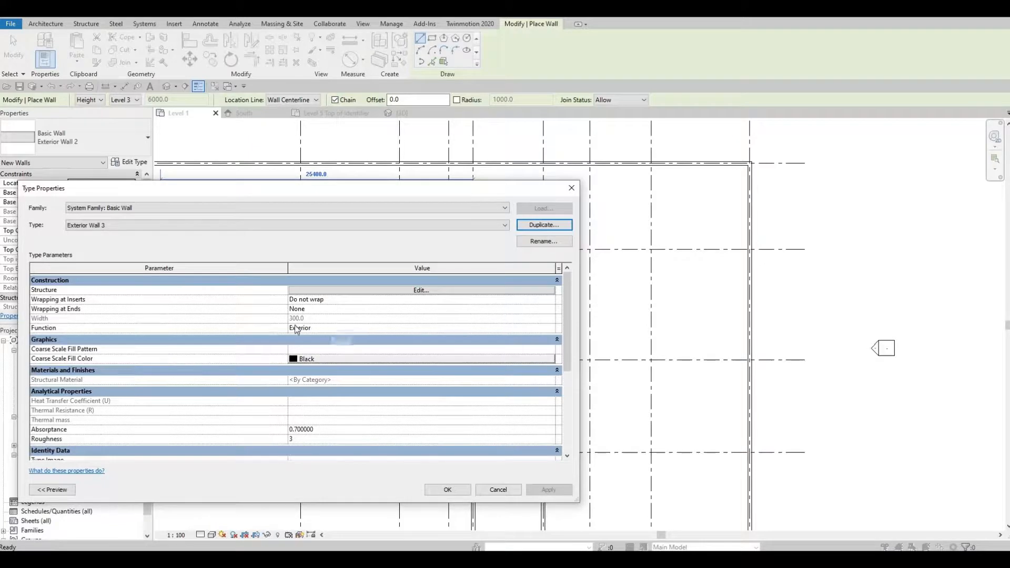
left_click(446, 489)
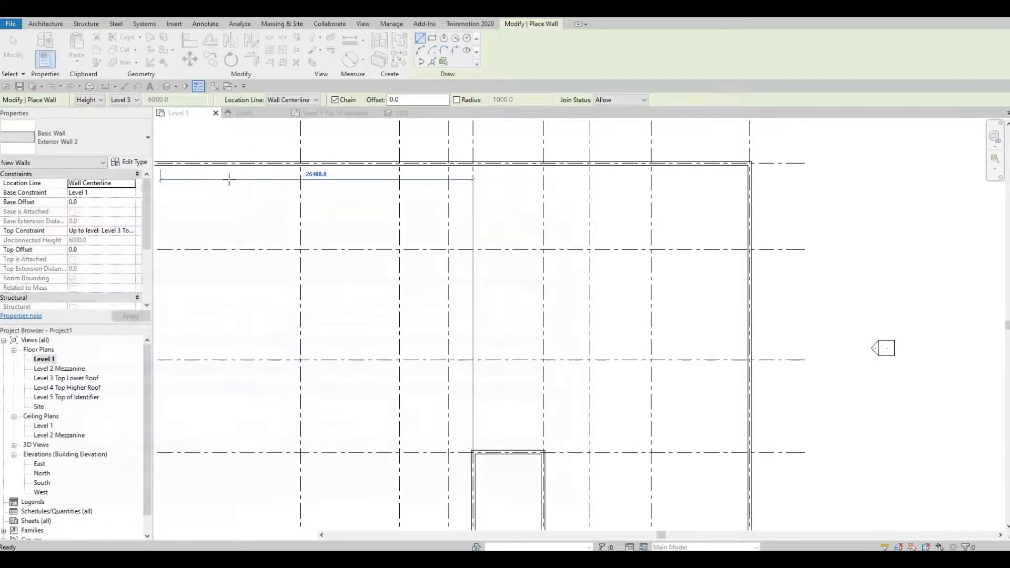
Step: Set the wall height to Level 4 Top Higher Roof and draw Exterior Wall 3 along grid 5 from grid D to grid A
left_click(137, 100)
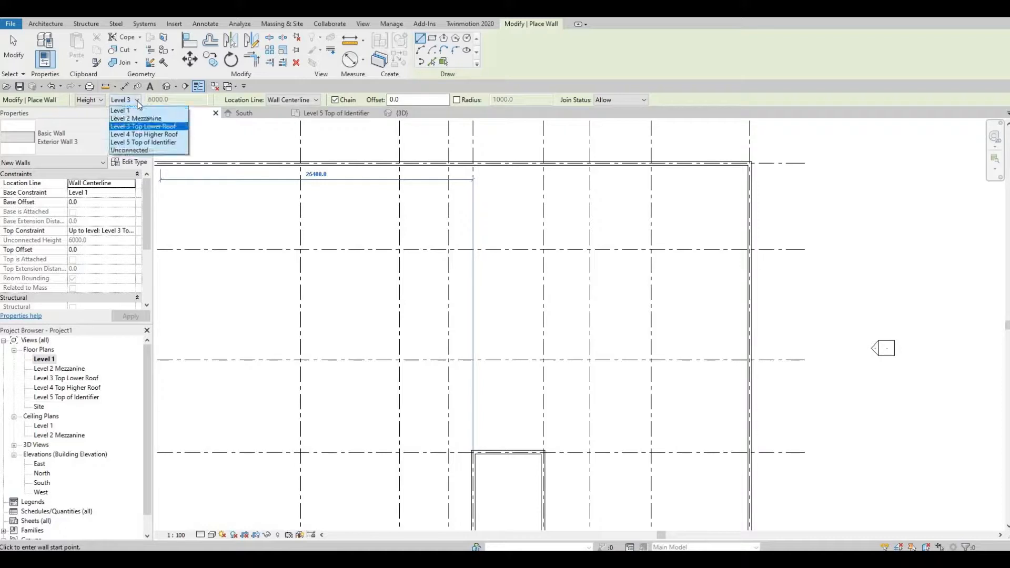
left_click(136, 135)
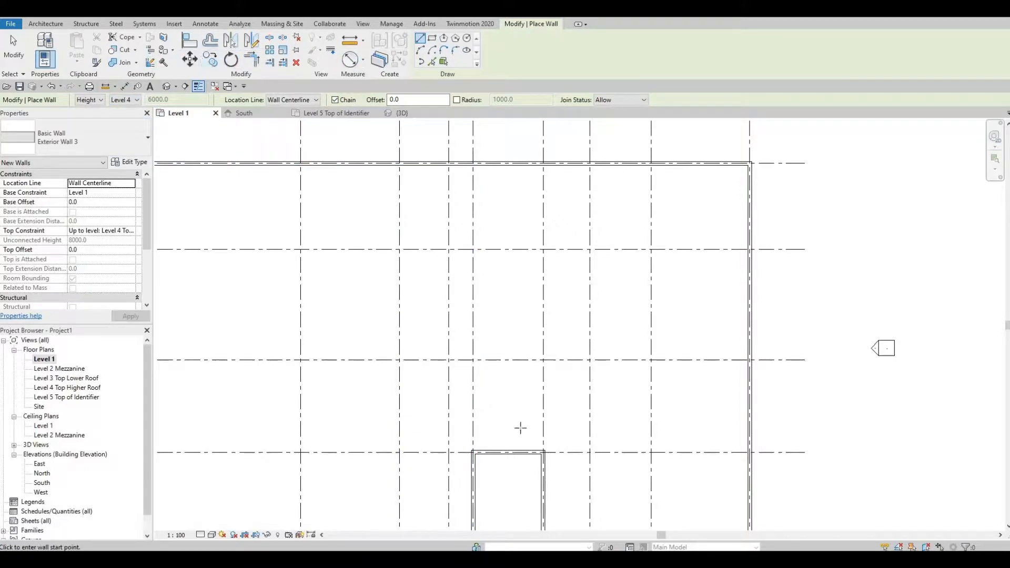
scroll(505, 332, "up", 5)
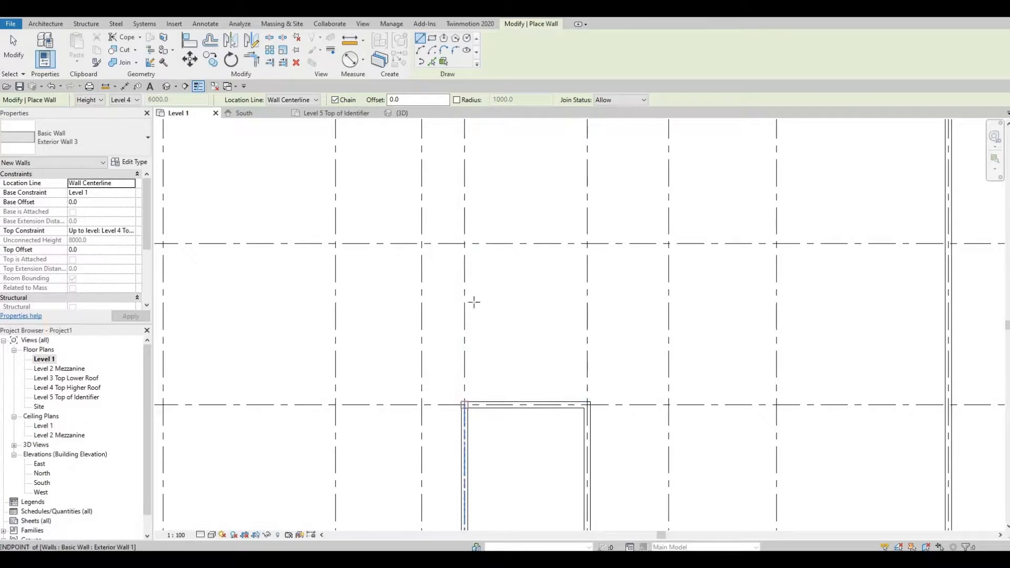
left_click(464, 405)
scroll(473, 281, "down", 2)
middle_click_drag(477, 288, 478, 466)
scroll(479, 288, "down", 1)
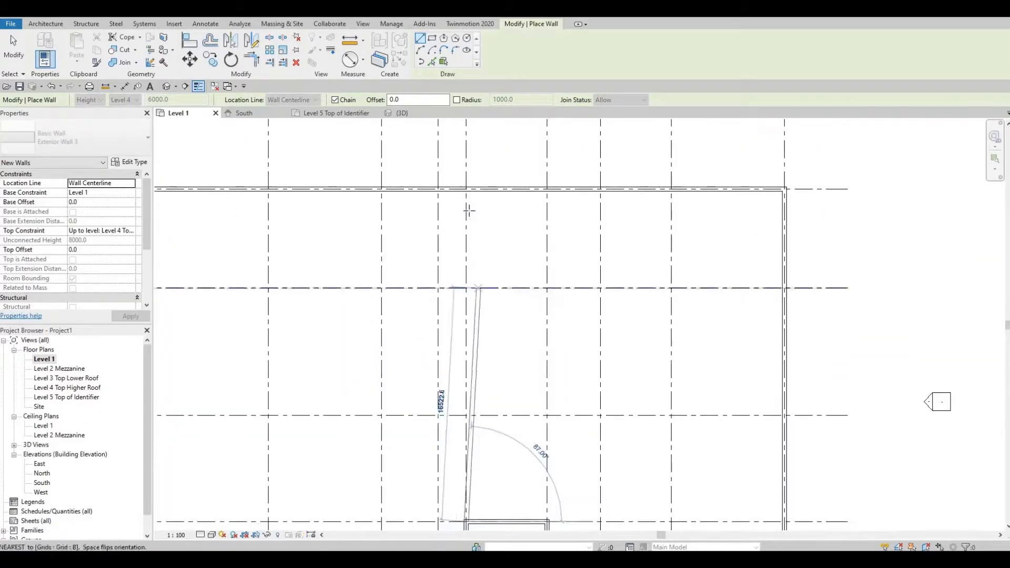
scroll(466, 209, "up", 1)
left_click(466, 187)
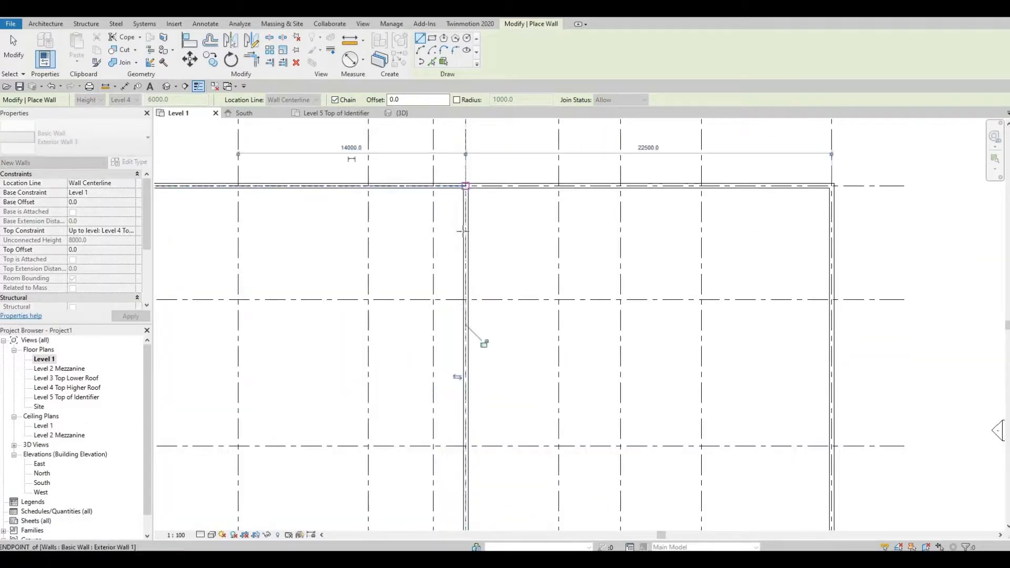
key("Escape")
key("Escape")
Step: Open the 3D view and compare the top constraints of the Exterior Wall 3 dividing wall and the adjoining Exterior Wall 2 segment
scroll(458, 309, "down", 2)
middle_click_drag(444, 365, 456, 326)
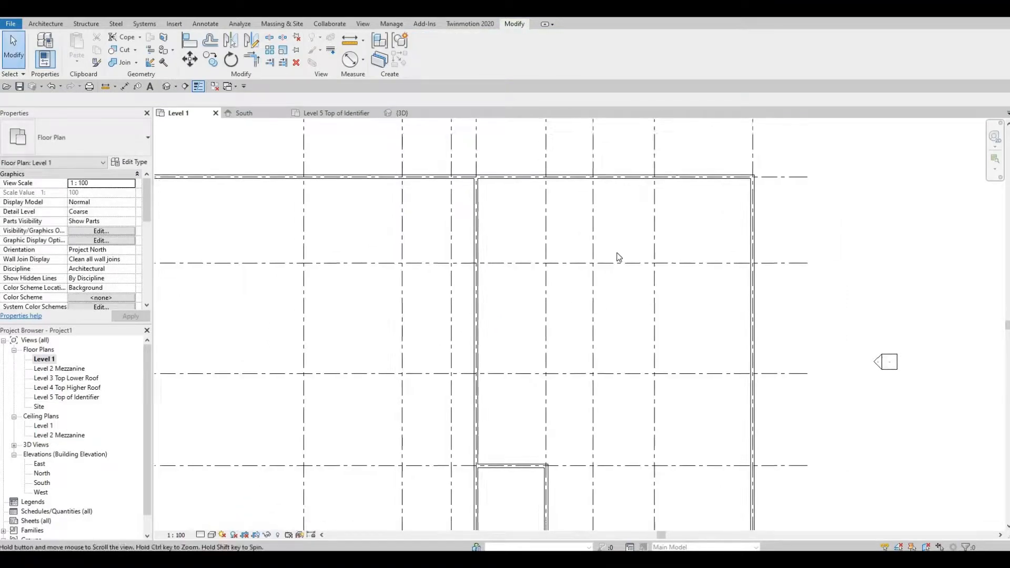
middle_click_drag(618, 256, 646, 233)
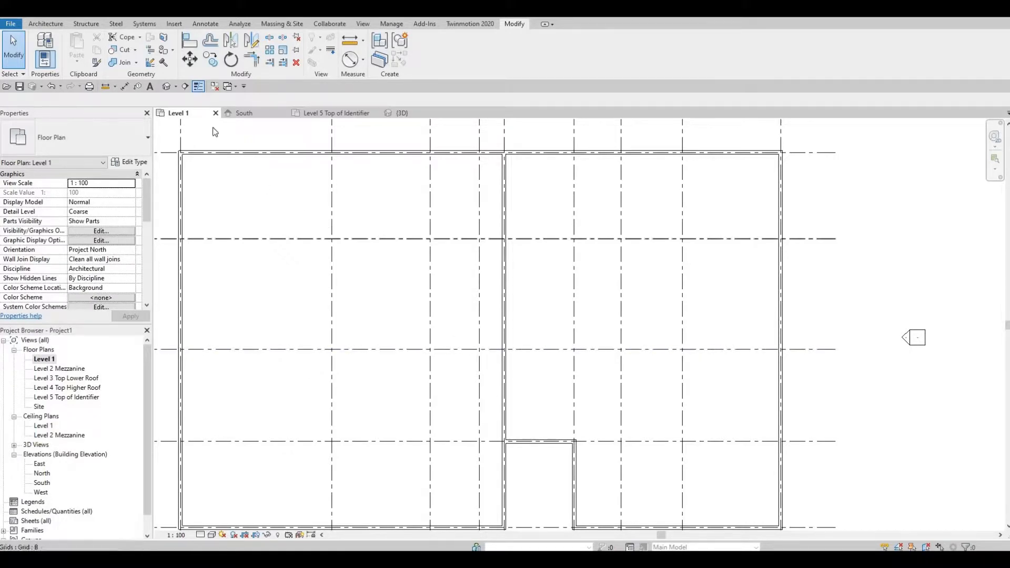
left_click(166, 87)
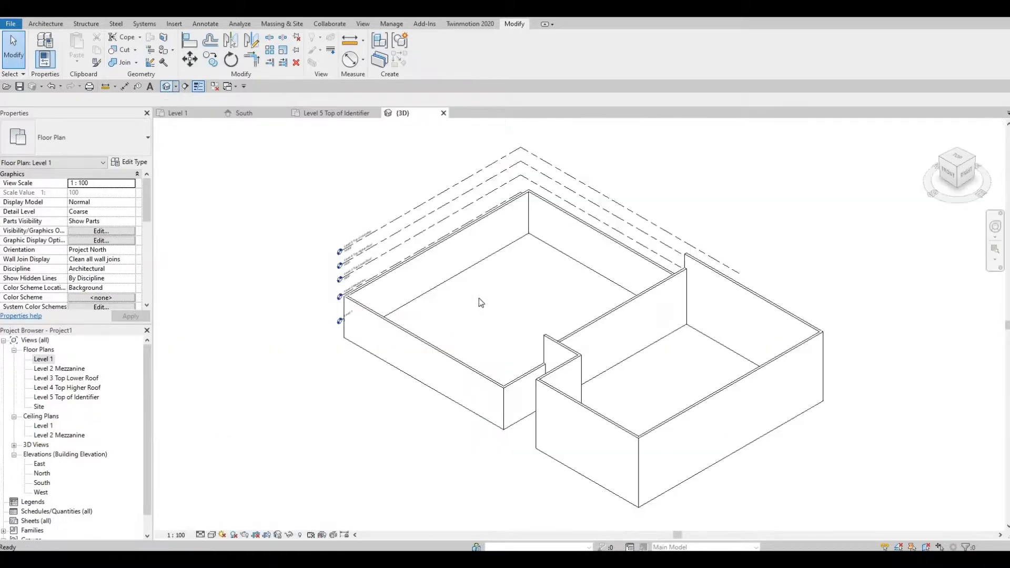
middle_click_drag(654, 372, 656, 367, "shift")
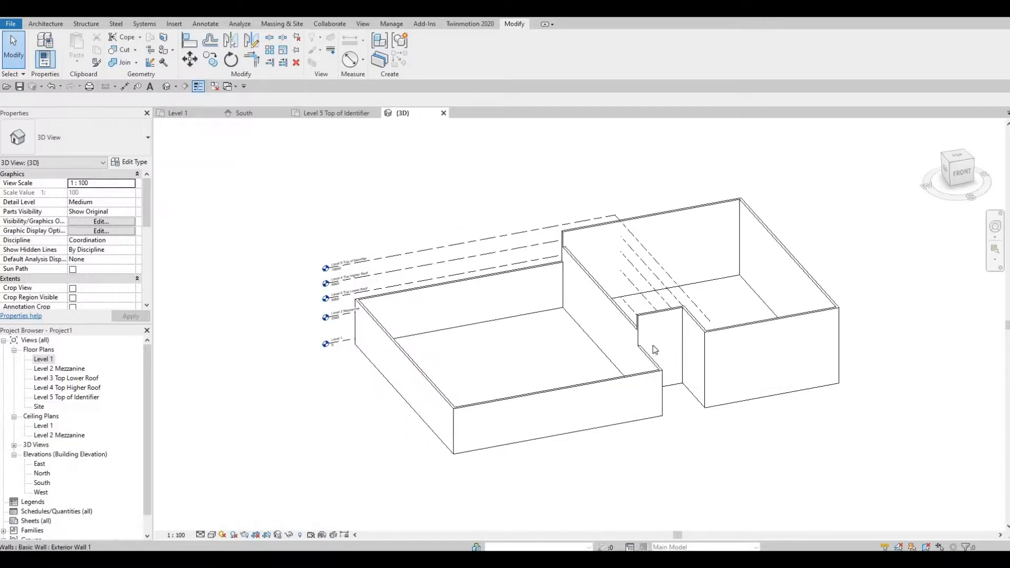
scroll(647, 329, "up", 4)
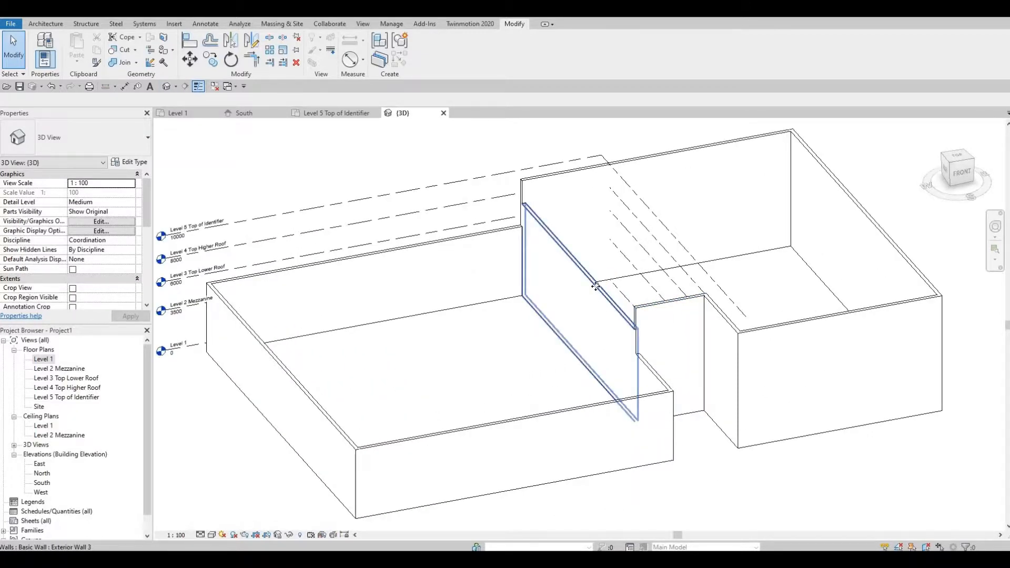
left_click(596, 290)
scroll(596, 291, "up", 1)
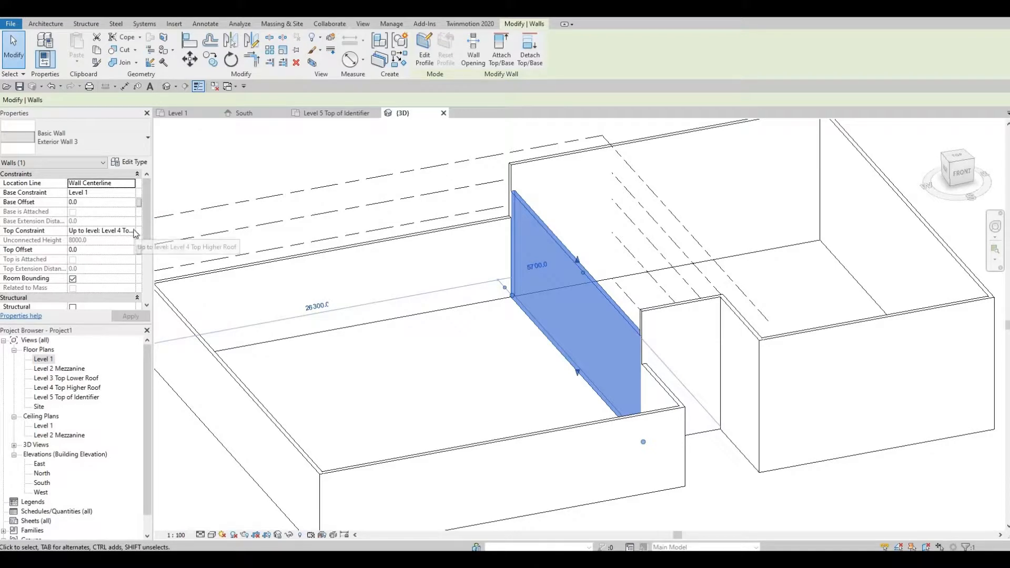
left_click(645, 313)
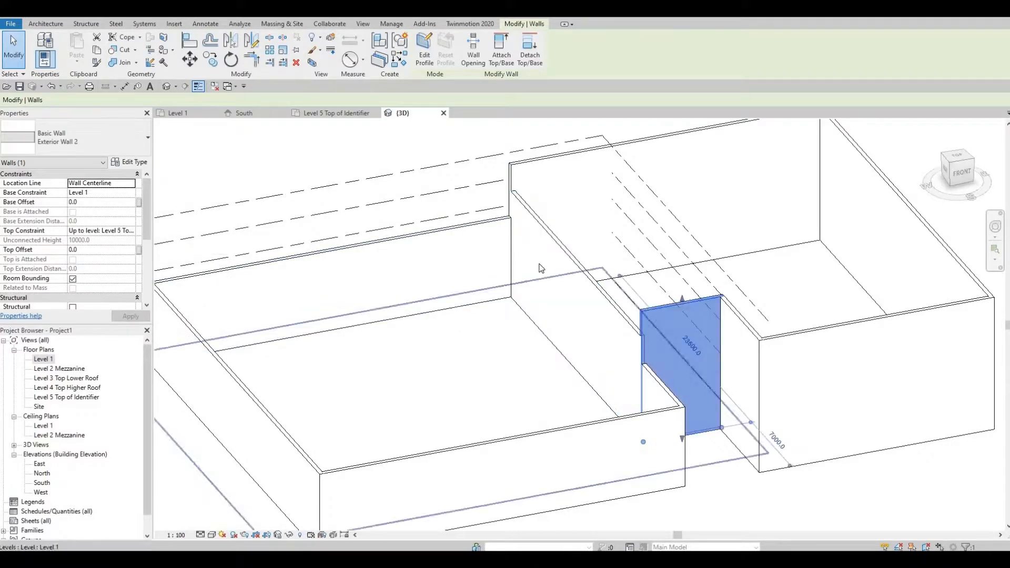
left_click(558, 240)
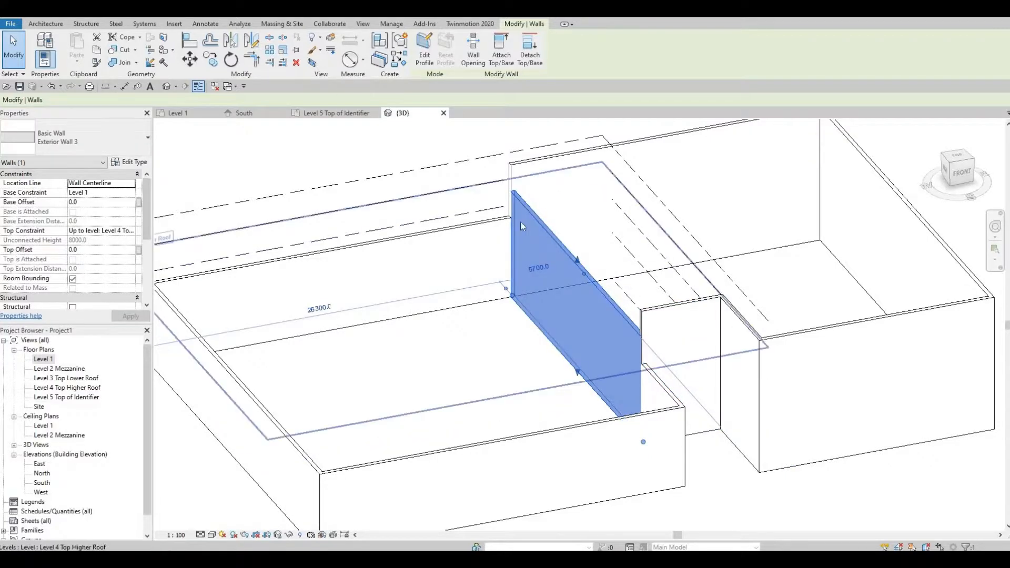
middle_click_drag(584, 243, 532, 331)
key("Escape")
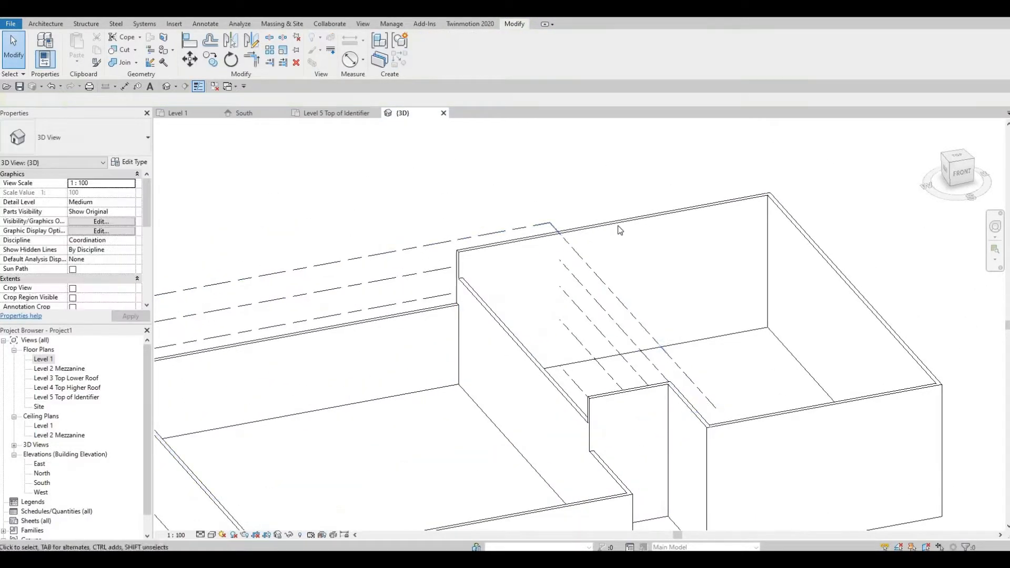
Step: Select the connected wall chain without the Exterior Wall 3 segment and set the Exterior Wall 2 top constraint to Level 4 Top Higher Roof
key("Tab")
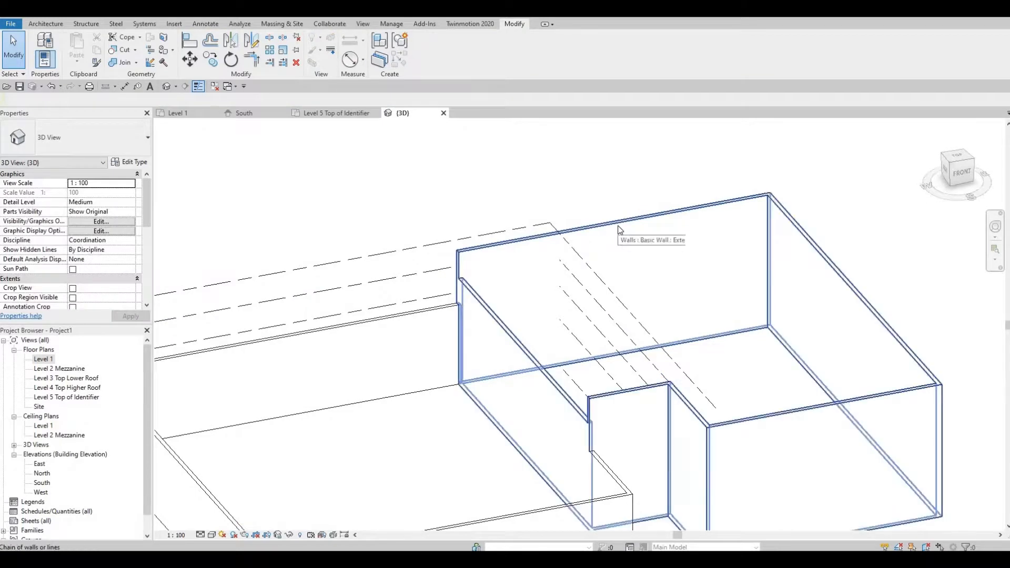
left_click(540, 381)
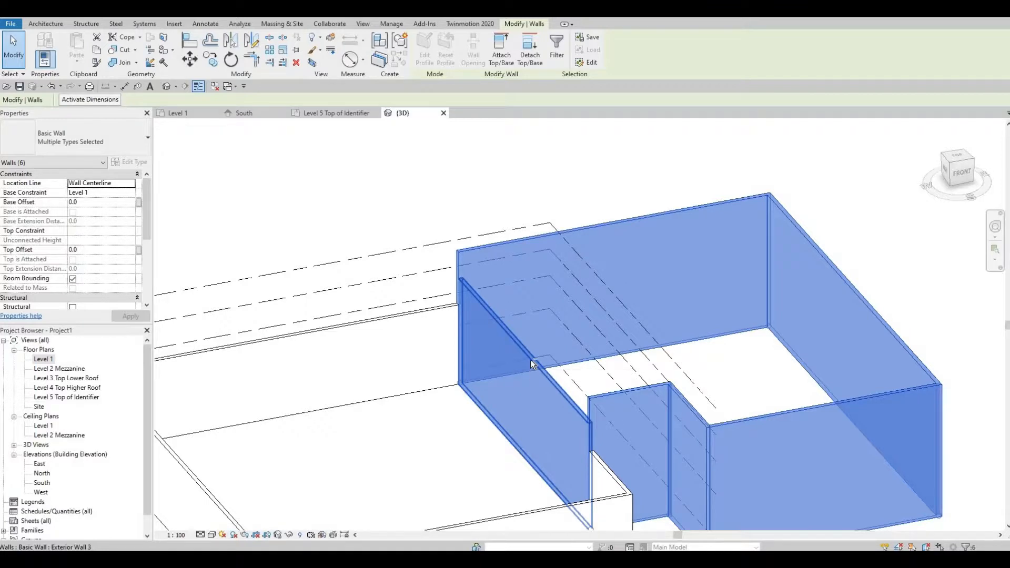
left_click(530, 360, "shift")
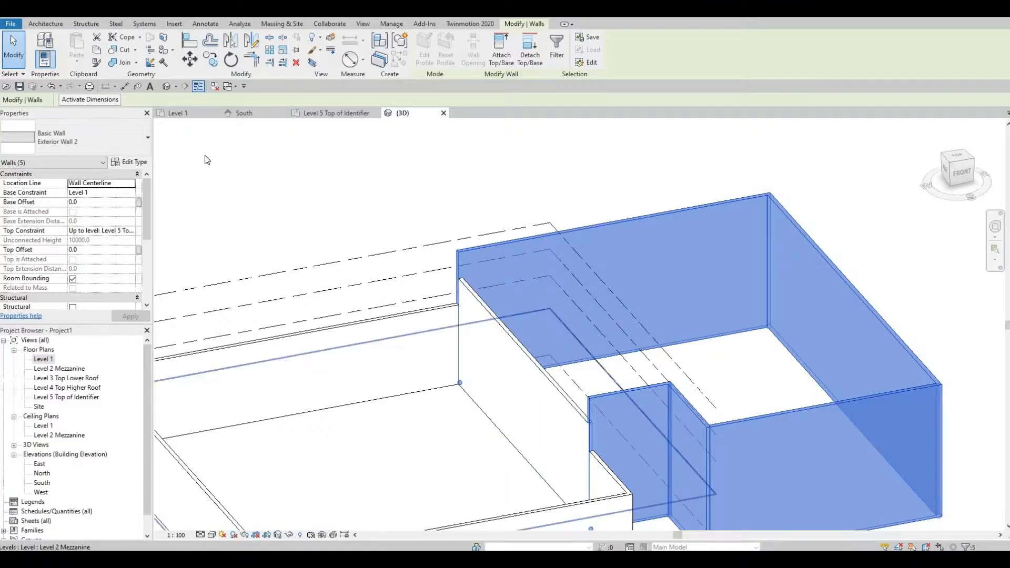
left_click(129, 230)
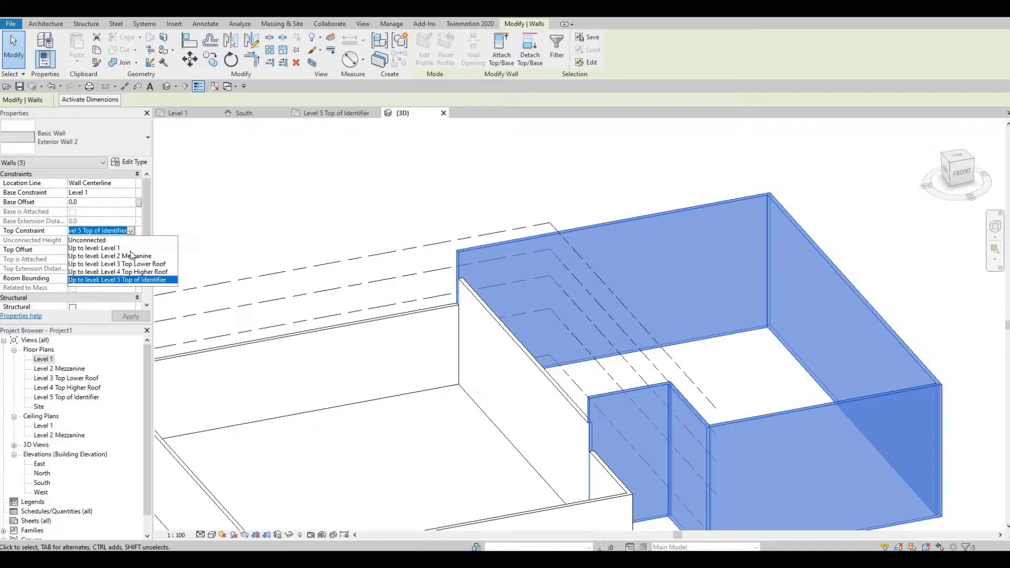
left_click(122, 272)
scroll(566, 336, "down", 1)
key("Escape")
Step: Examine the lower and higher wall enclosures and their heights against the levels from several angles in the 3D view
middle_click_drag(520, 389, 571, 311)
scroll(570, 311, "down", 1)
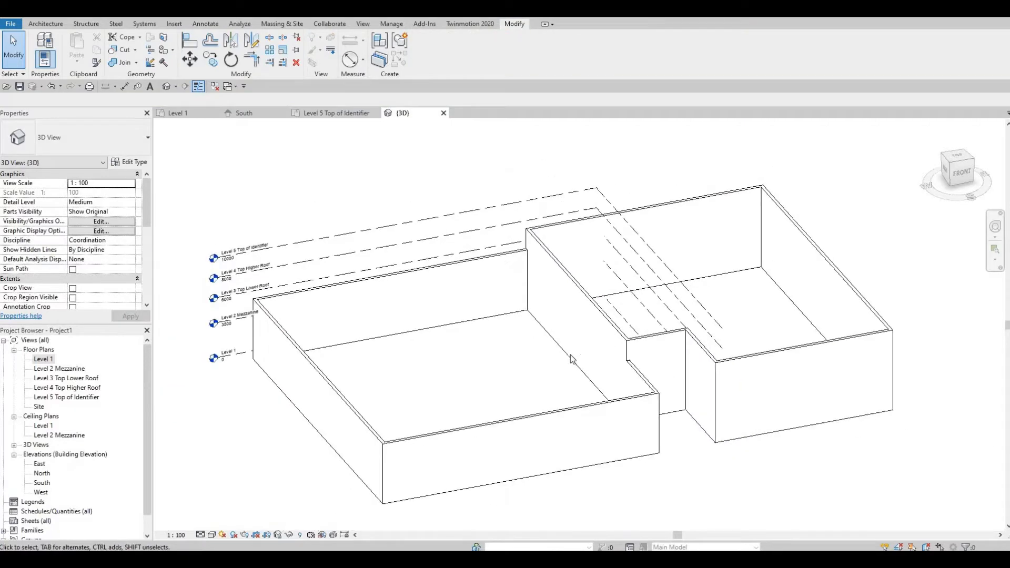
scroll(273, 342, "up", 4)
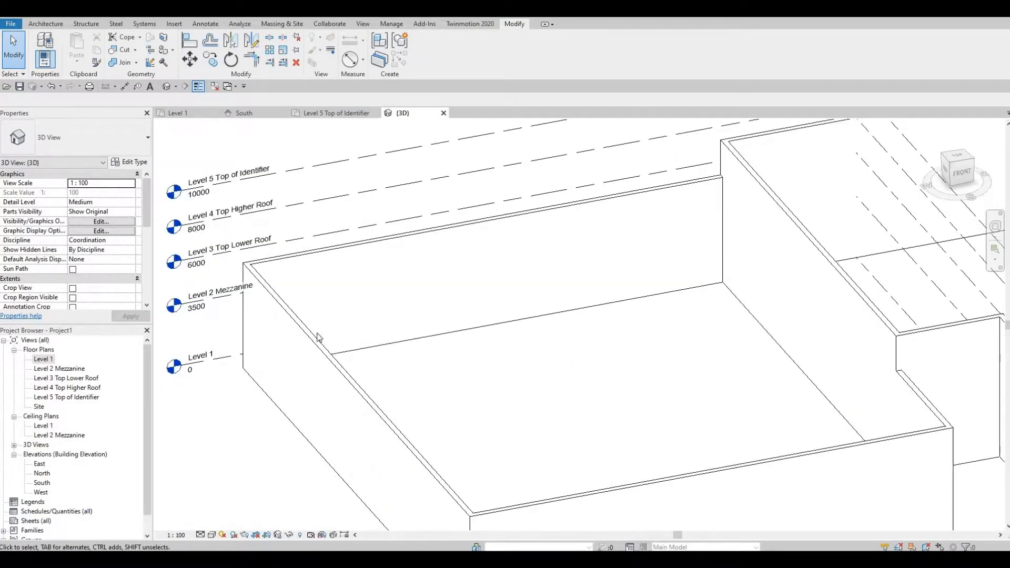
middle_click_drag(463, 300, 552, 323, "shift")
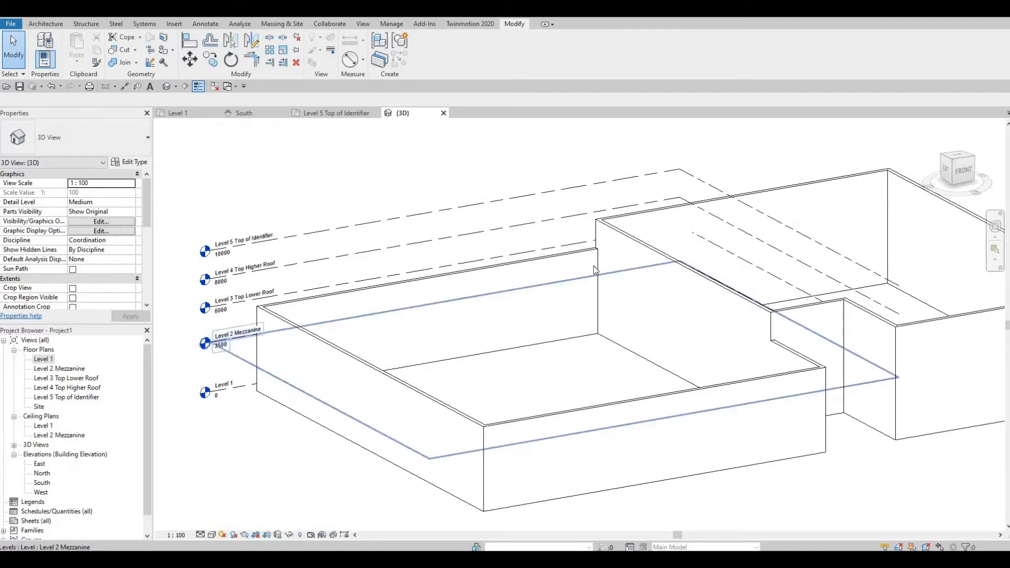
middle_click_drag(534, 294, 739, 289, "shift")
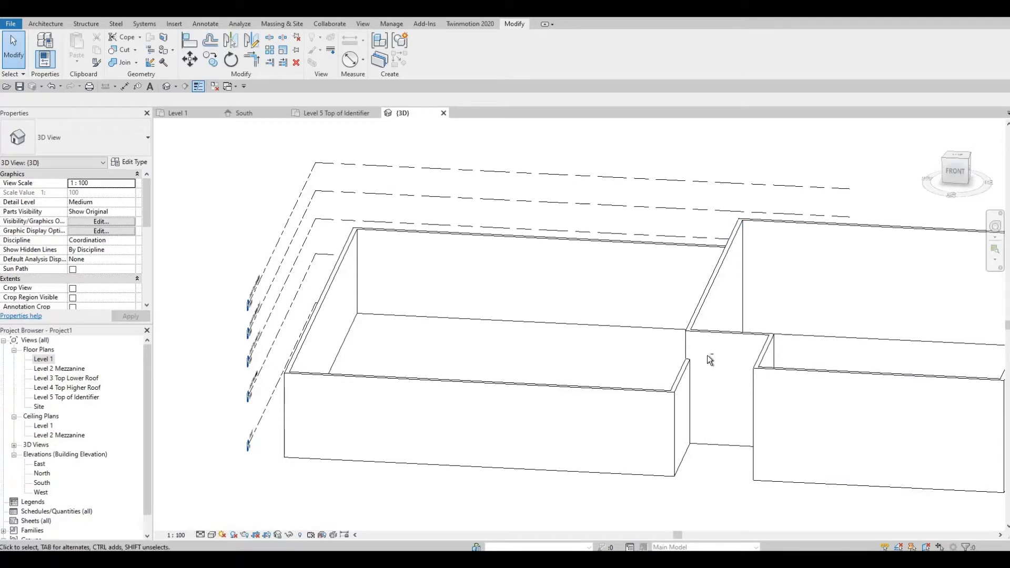
middle_click_drag(743, 373, 753, 308, "shift")
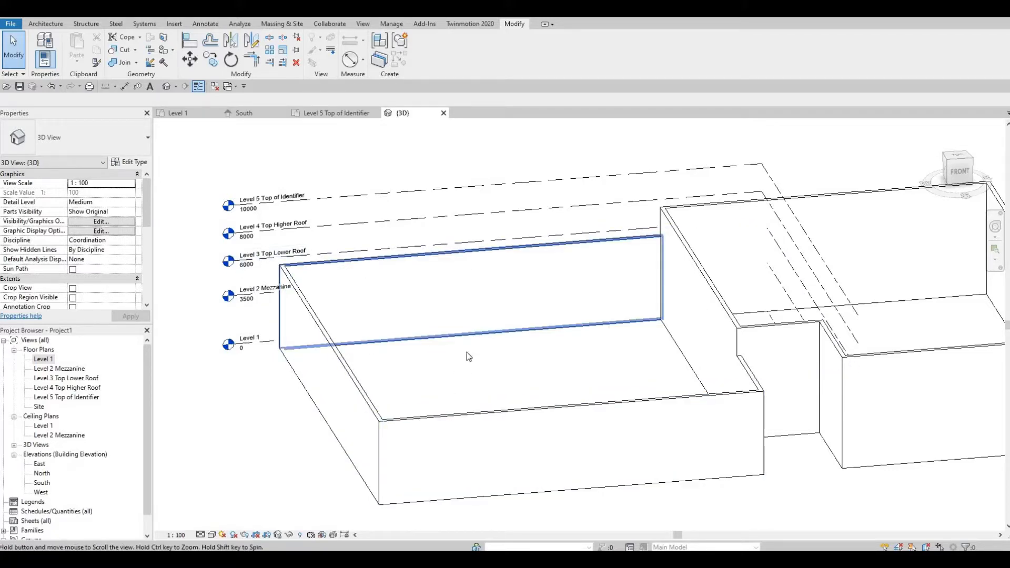
scroll(474, 337, "down", 3)
scroll(473, 325, "up", 1)
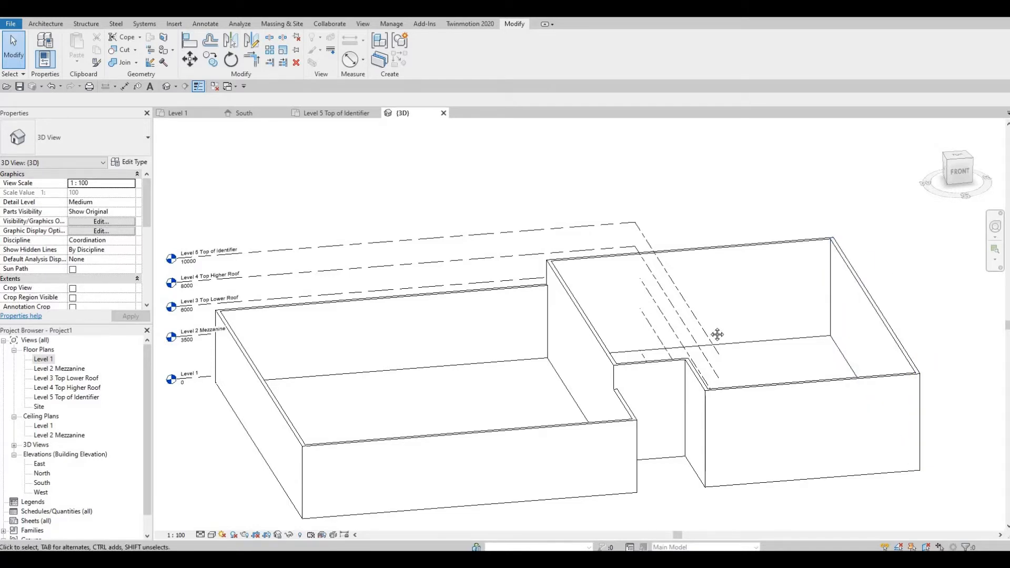
scroll(758, 305, "down", 2)
middle_click_drag(747, 326, 632, 262, "shift")
scroll(623, 311, "up", 1)
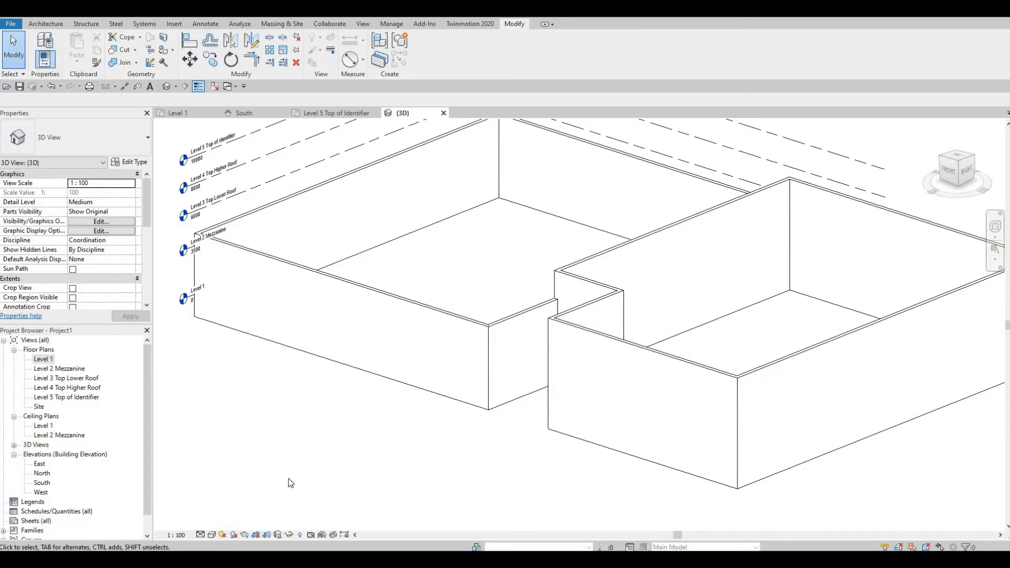
scroll(308, 467, "down", 1)
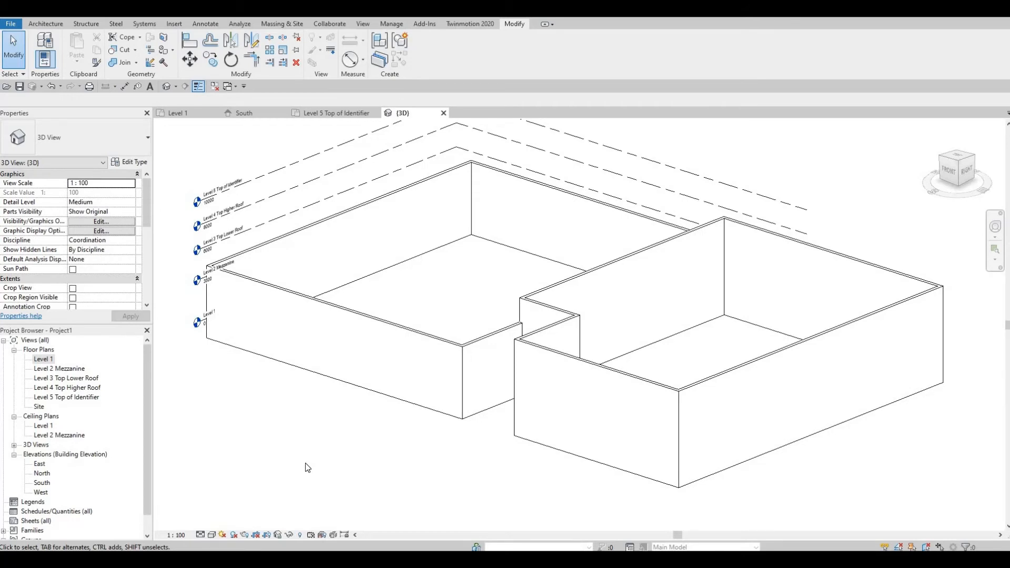